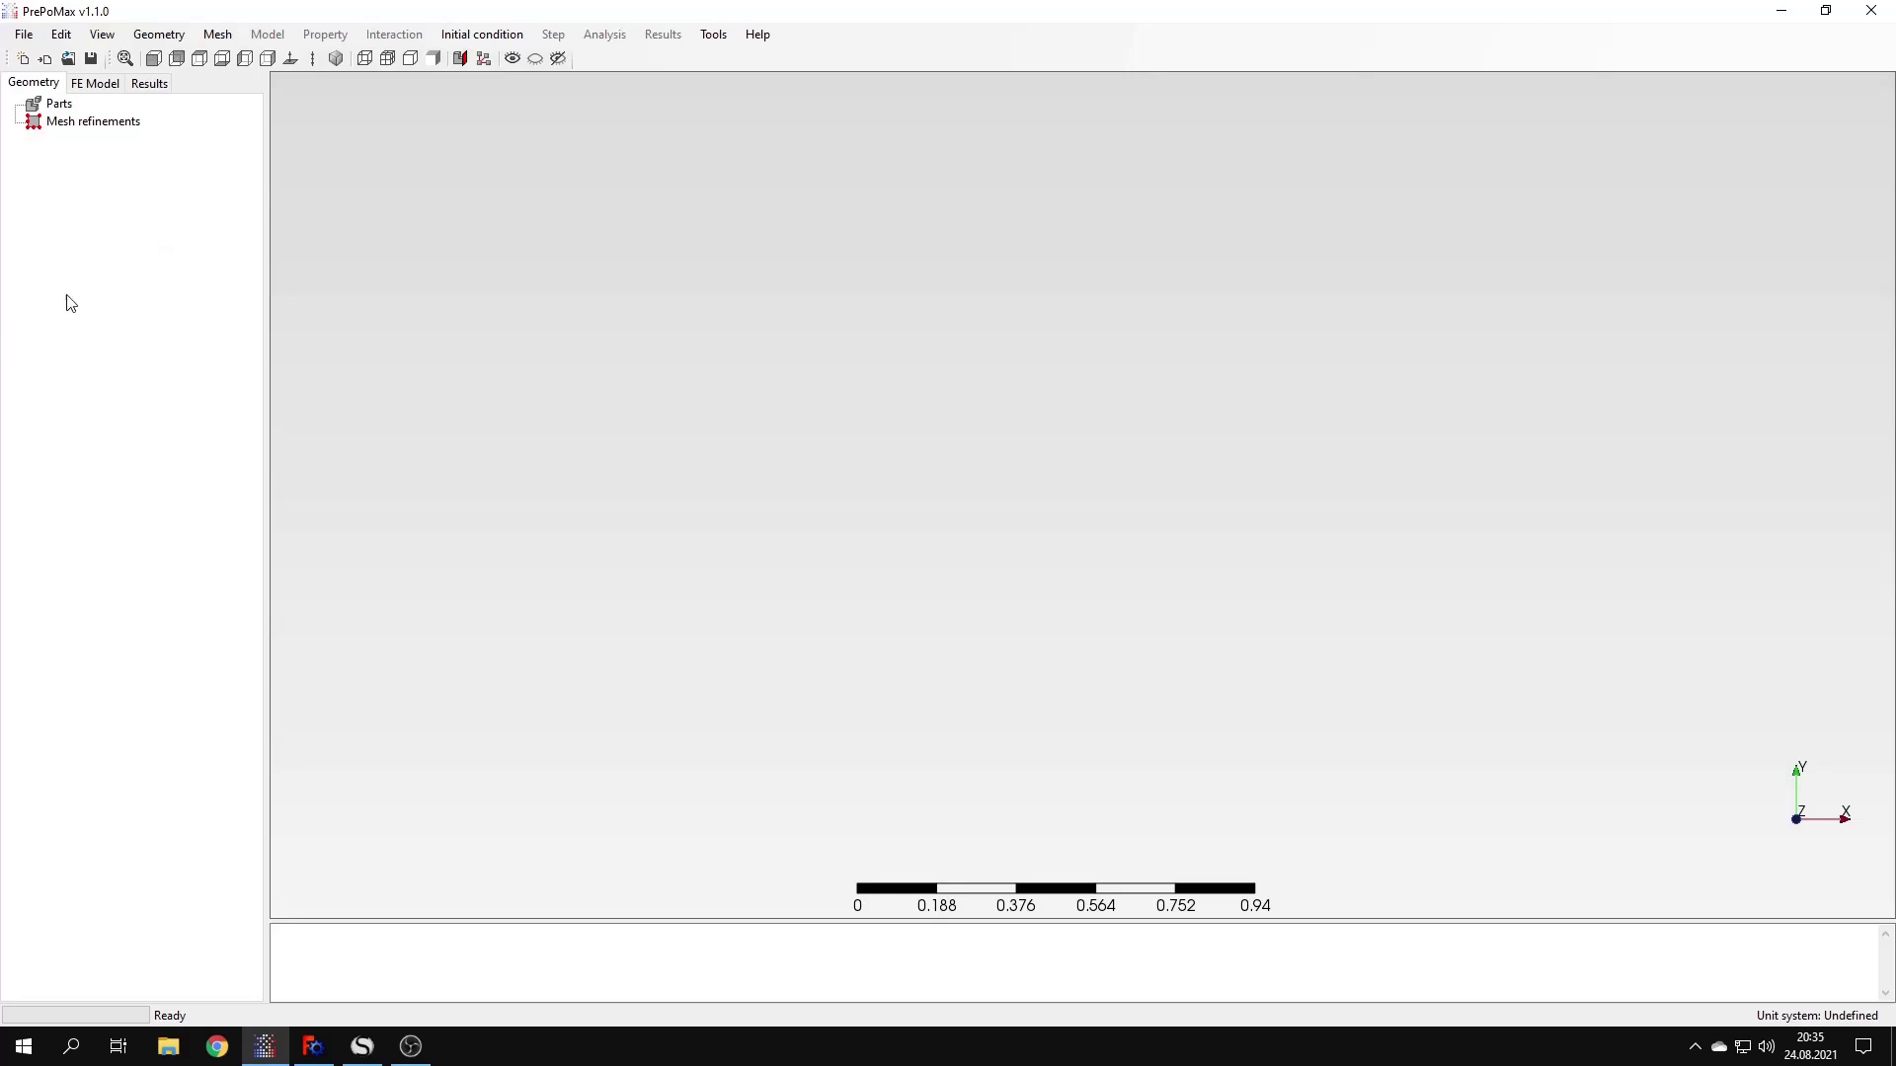
Start a new model using the mm, ton, s, °C unit system
click(23, 34)
click(53, 56)
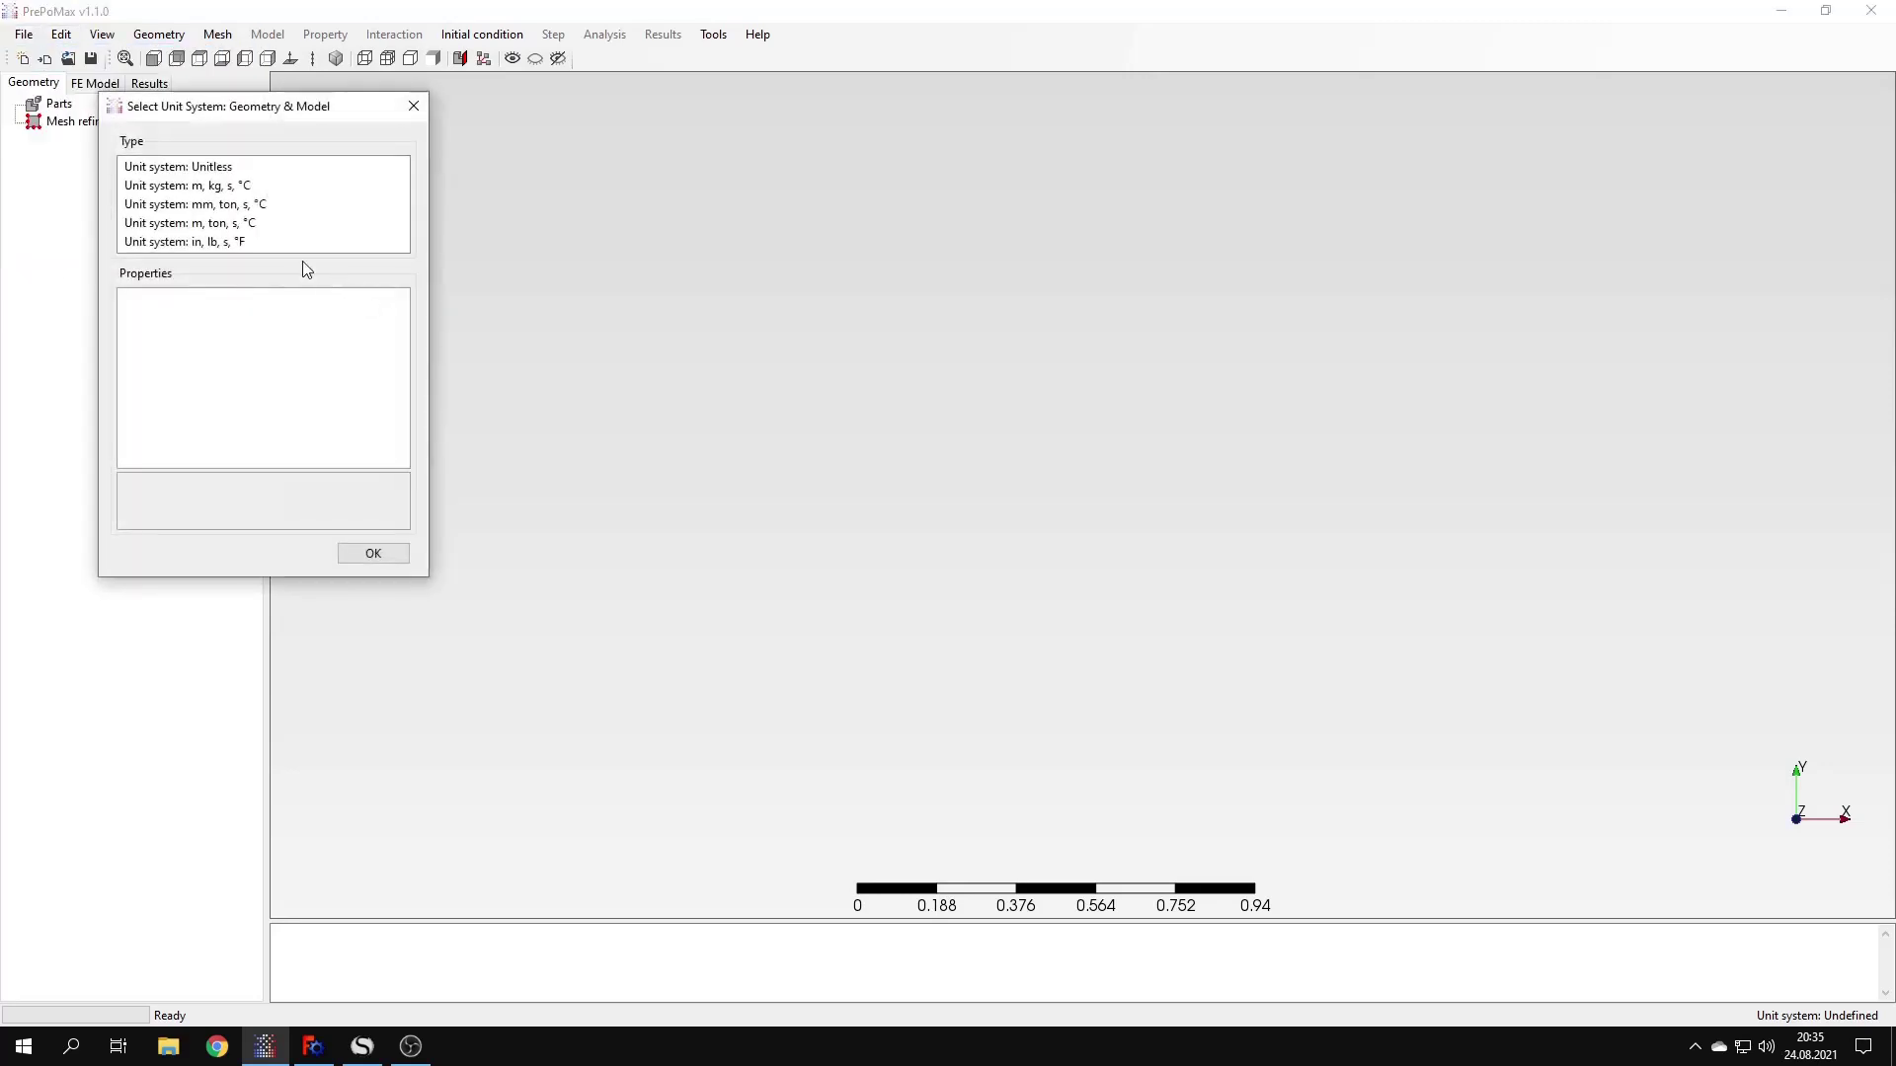
click(237, 205)
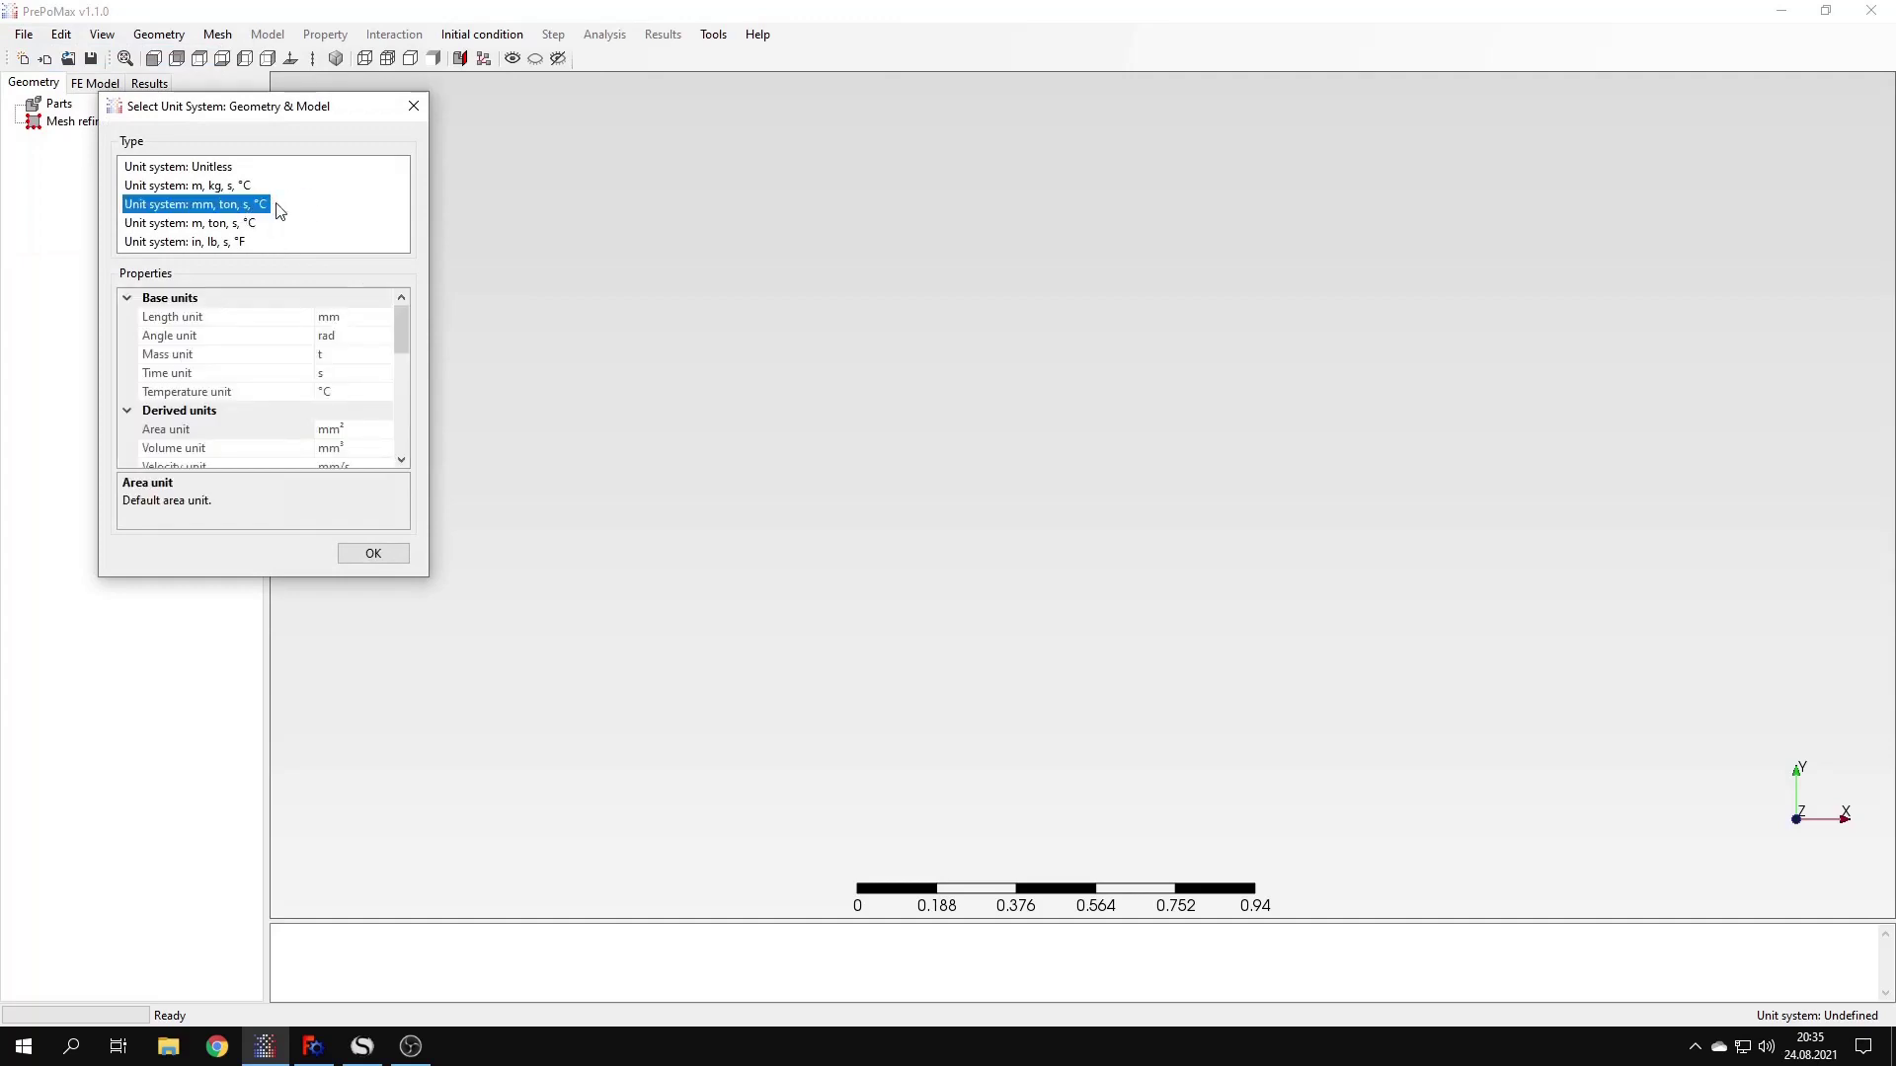
click(372, 554)
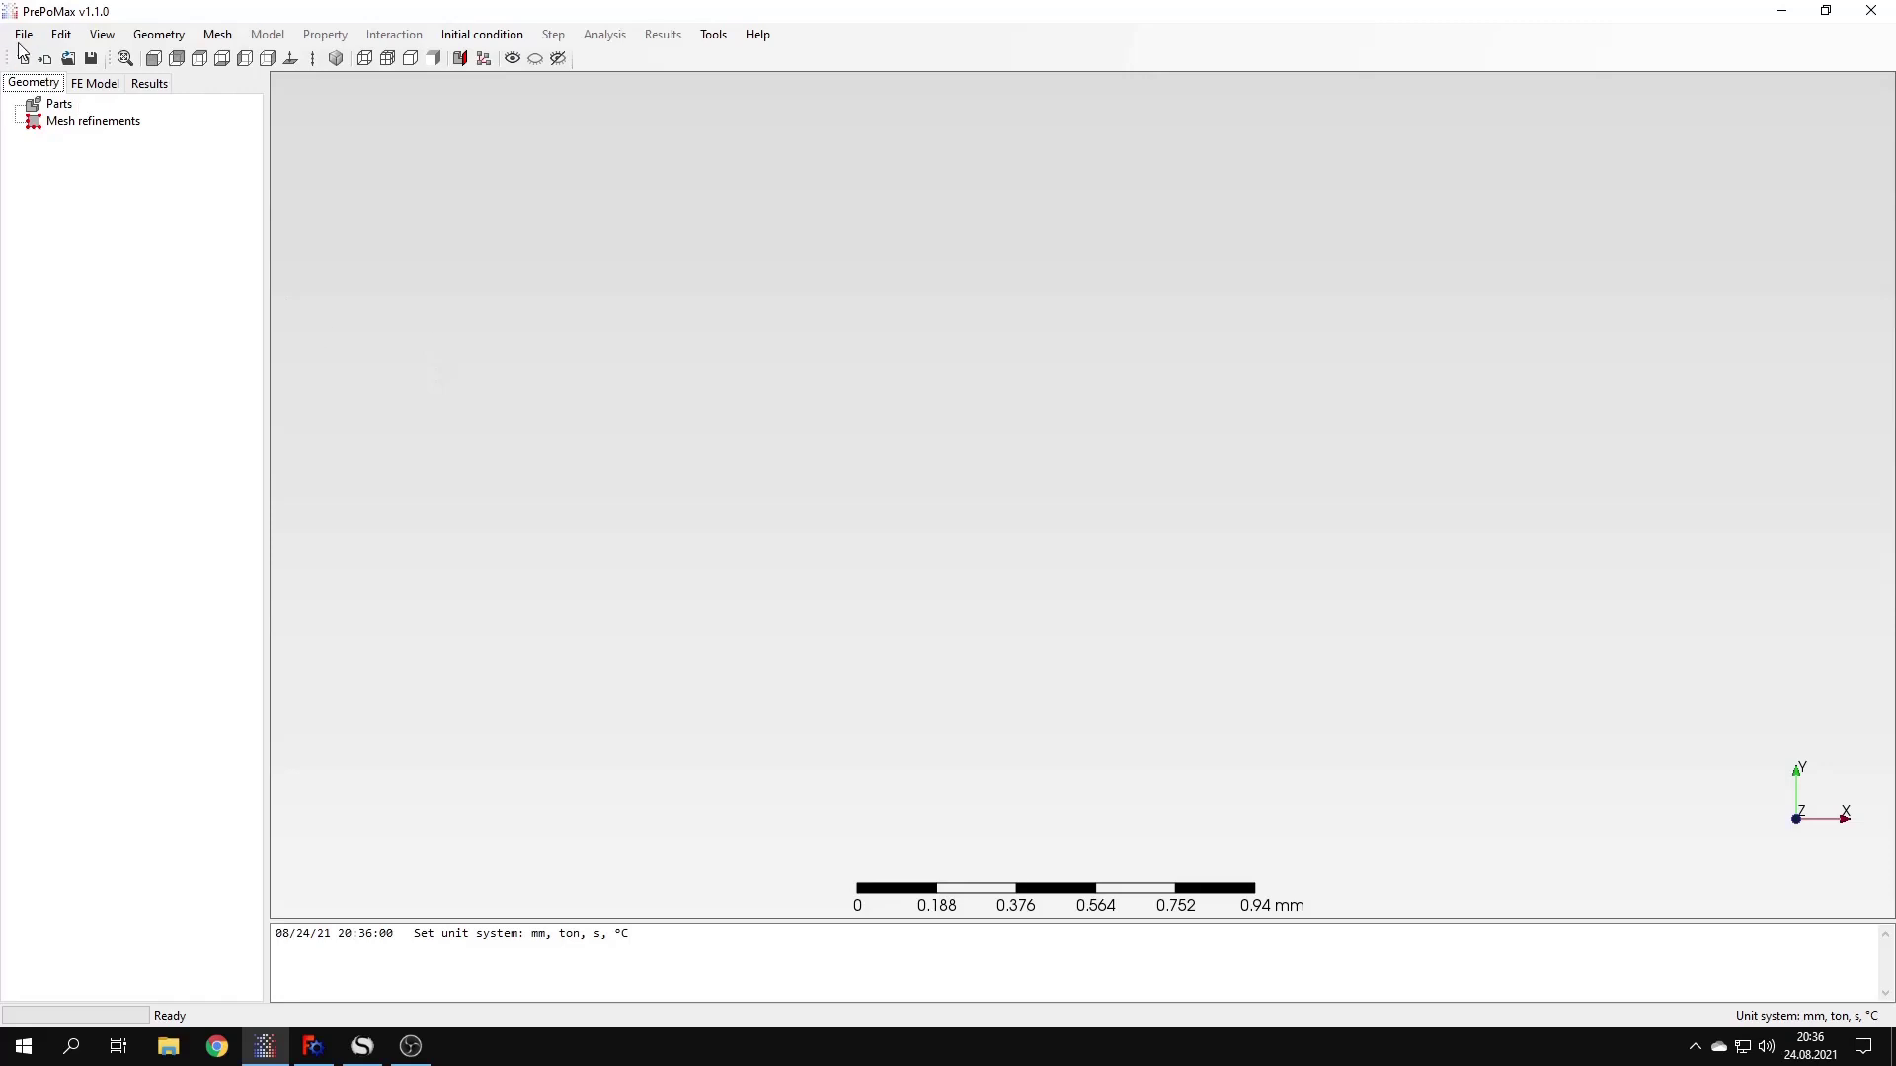
Import the beam geometry from Tutorial 3 - beam v2.step
click(68, 58)
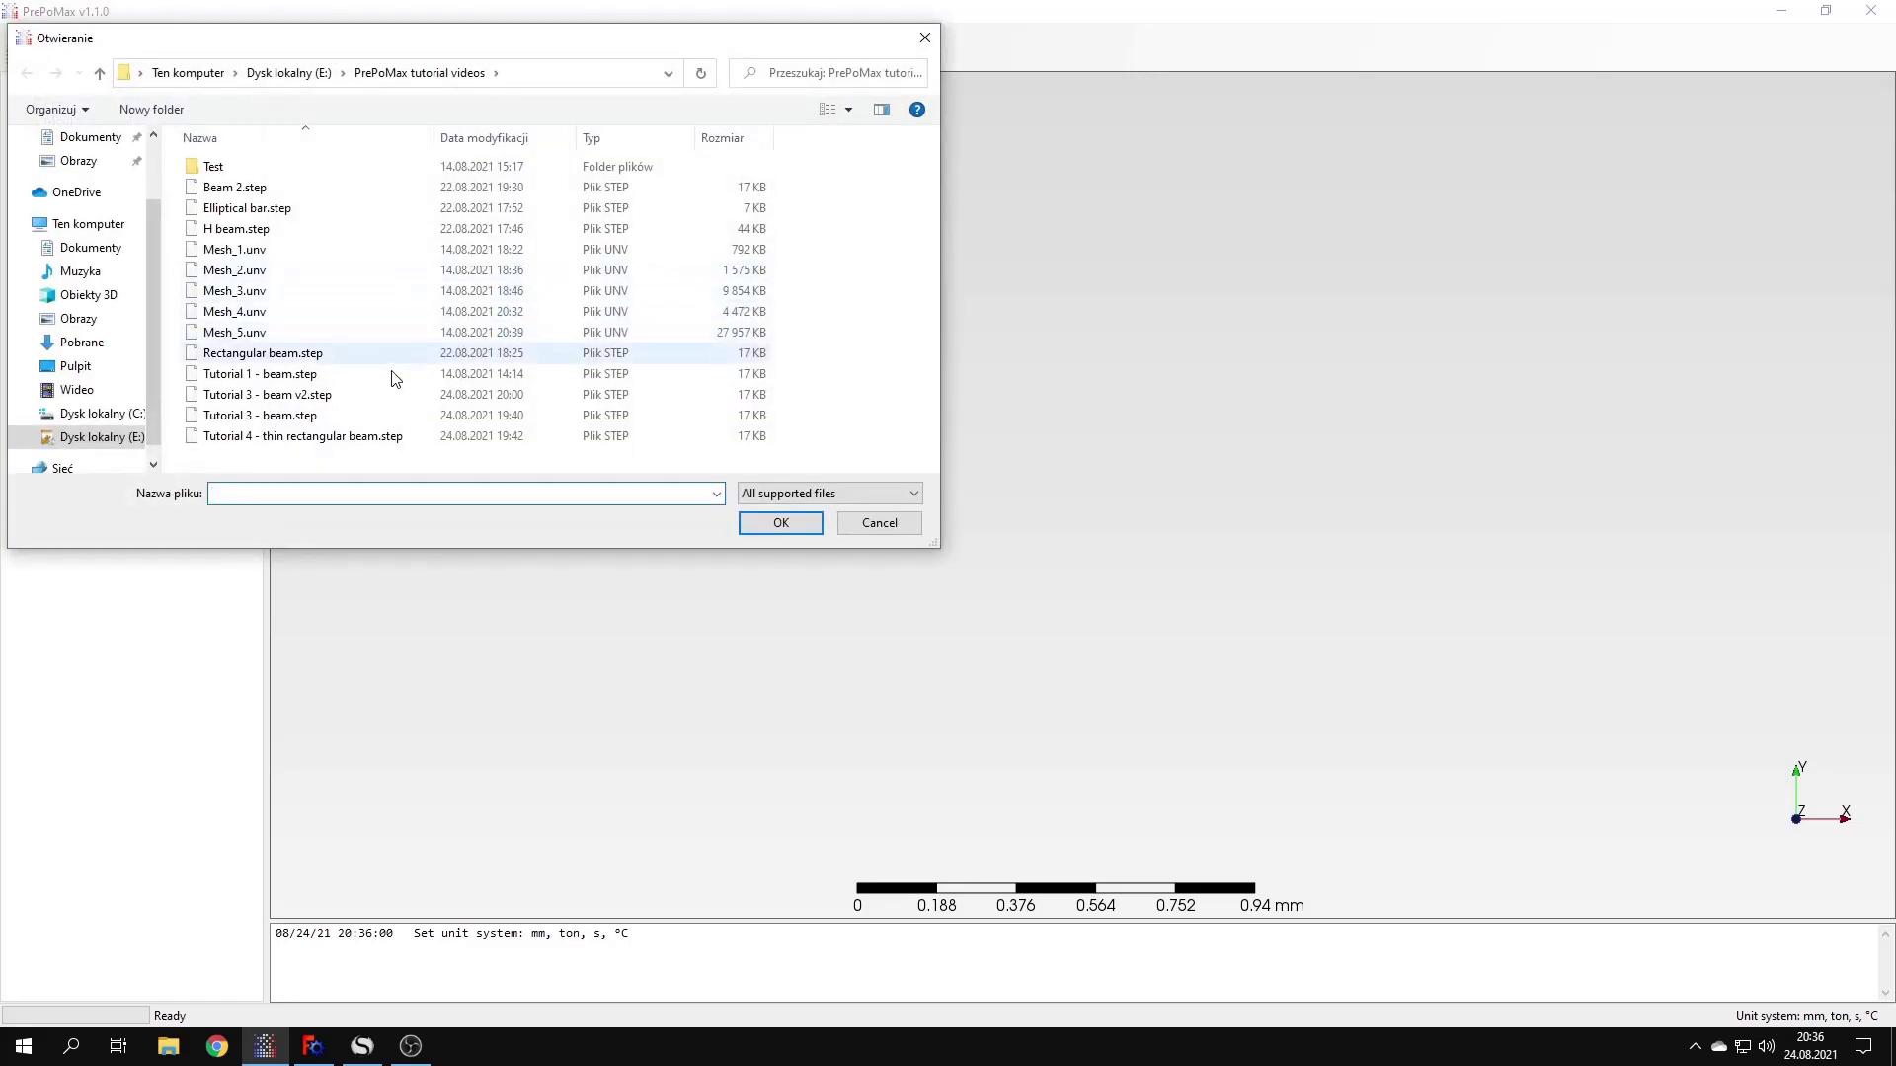
click(426, 396)
click(781, 524)
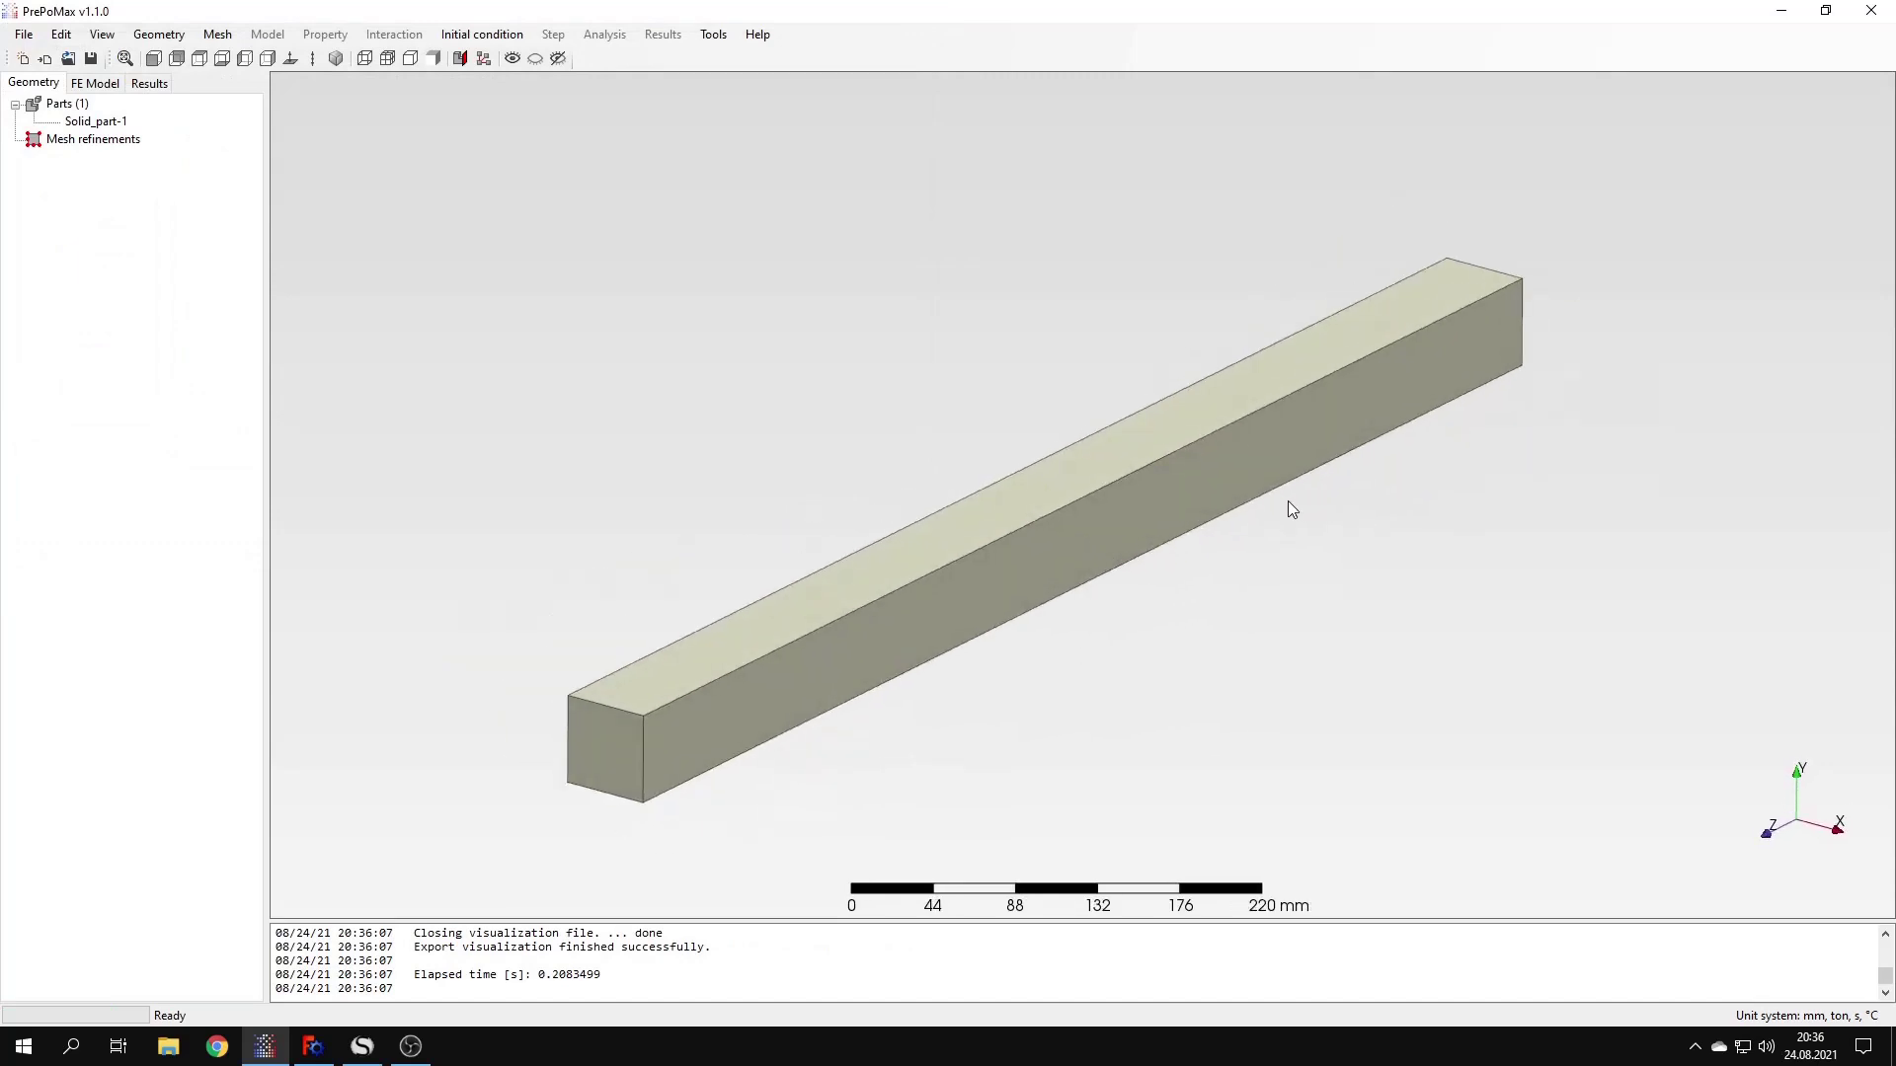
Set the beam's maximum element size to 10 in the meshing parameters
click(217, 33)
click(242, 52)
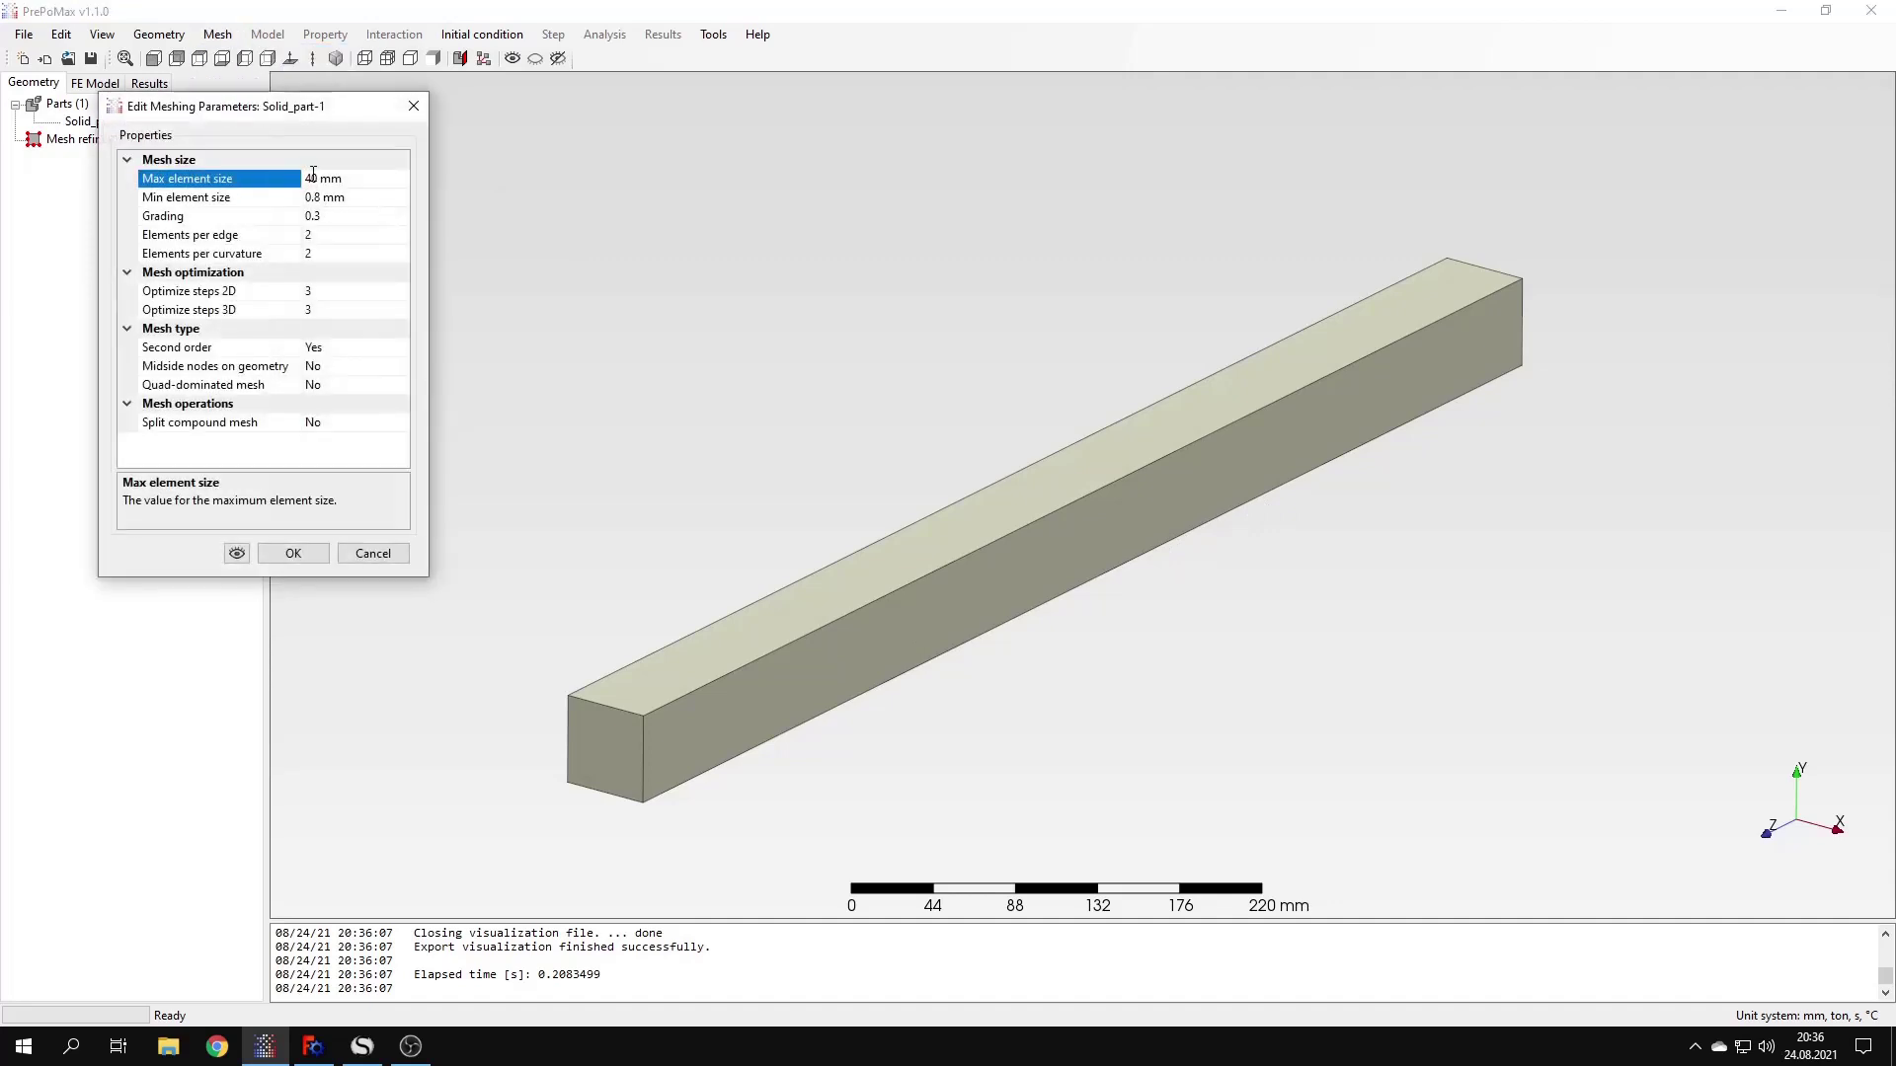
click(296, 176)
text(10)
click(239, 553)
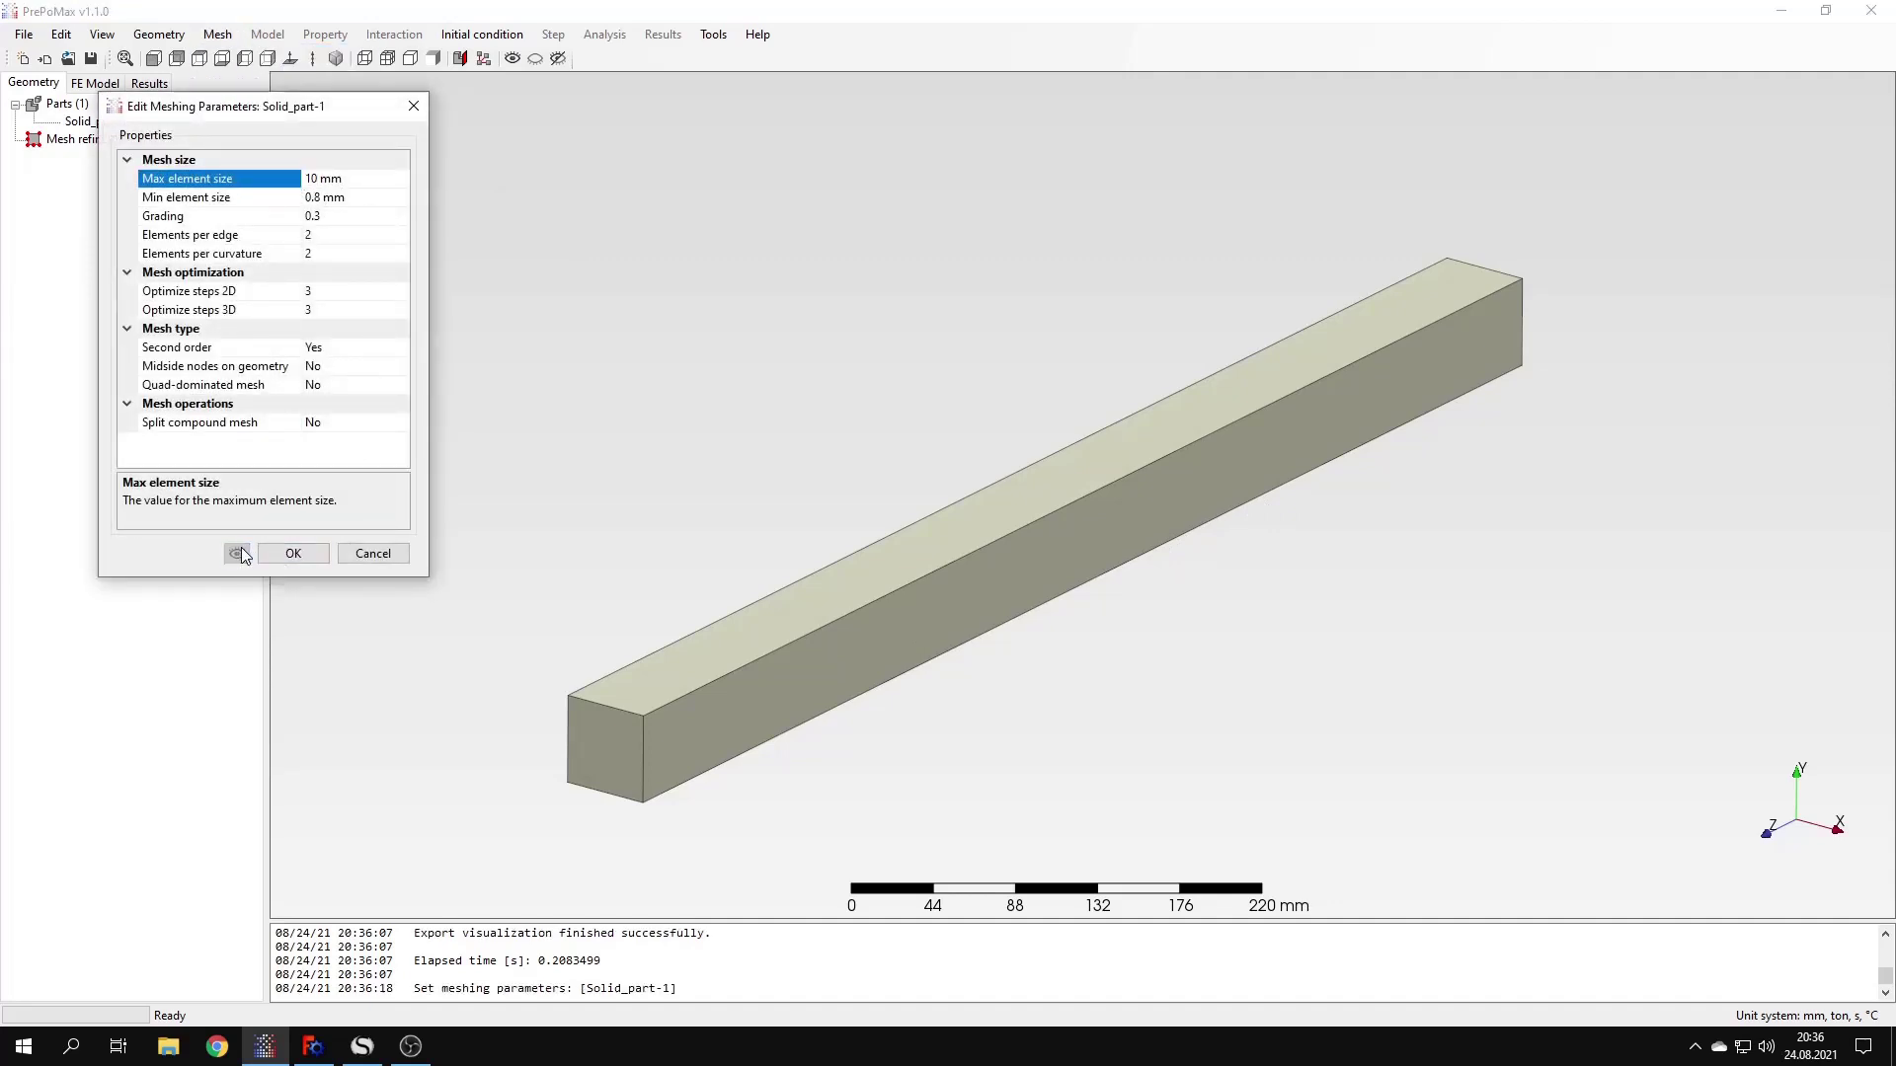
click(295, 554)
Generate the mesh of 17088 nodes and 9706 elements, then clear the selection
click(217, 34)
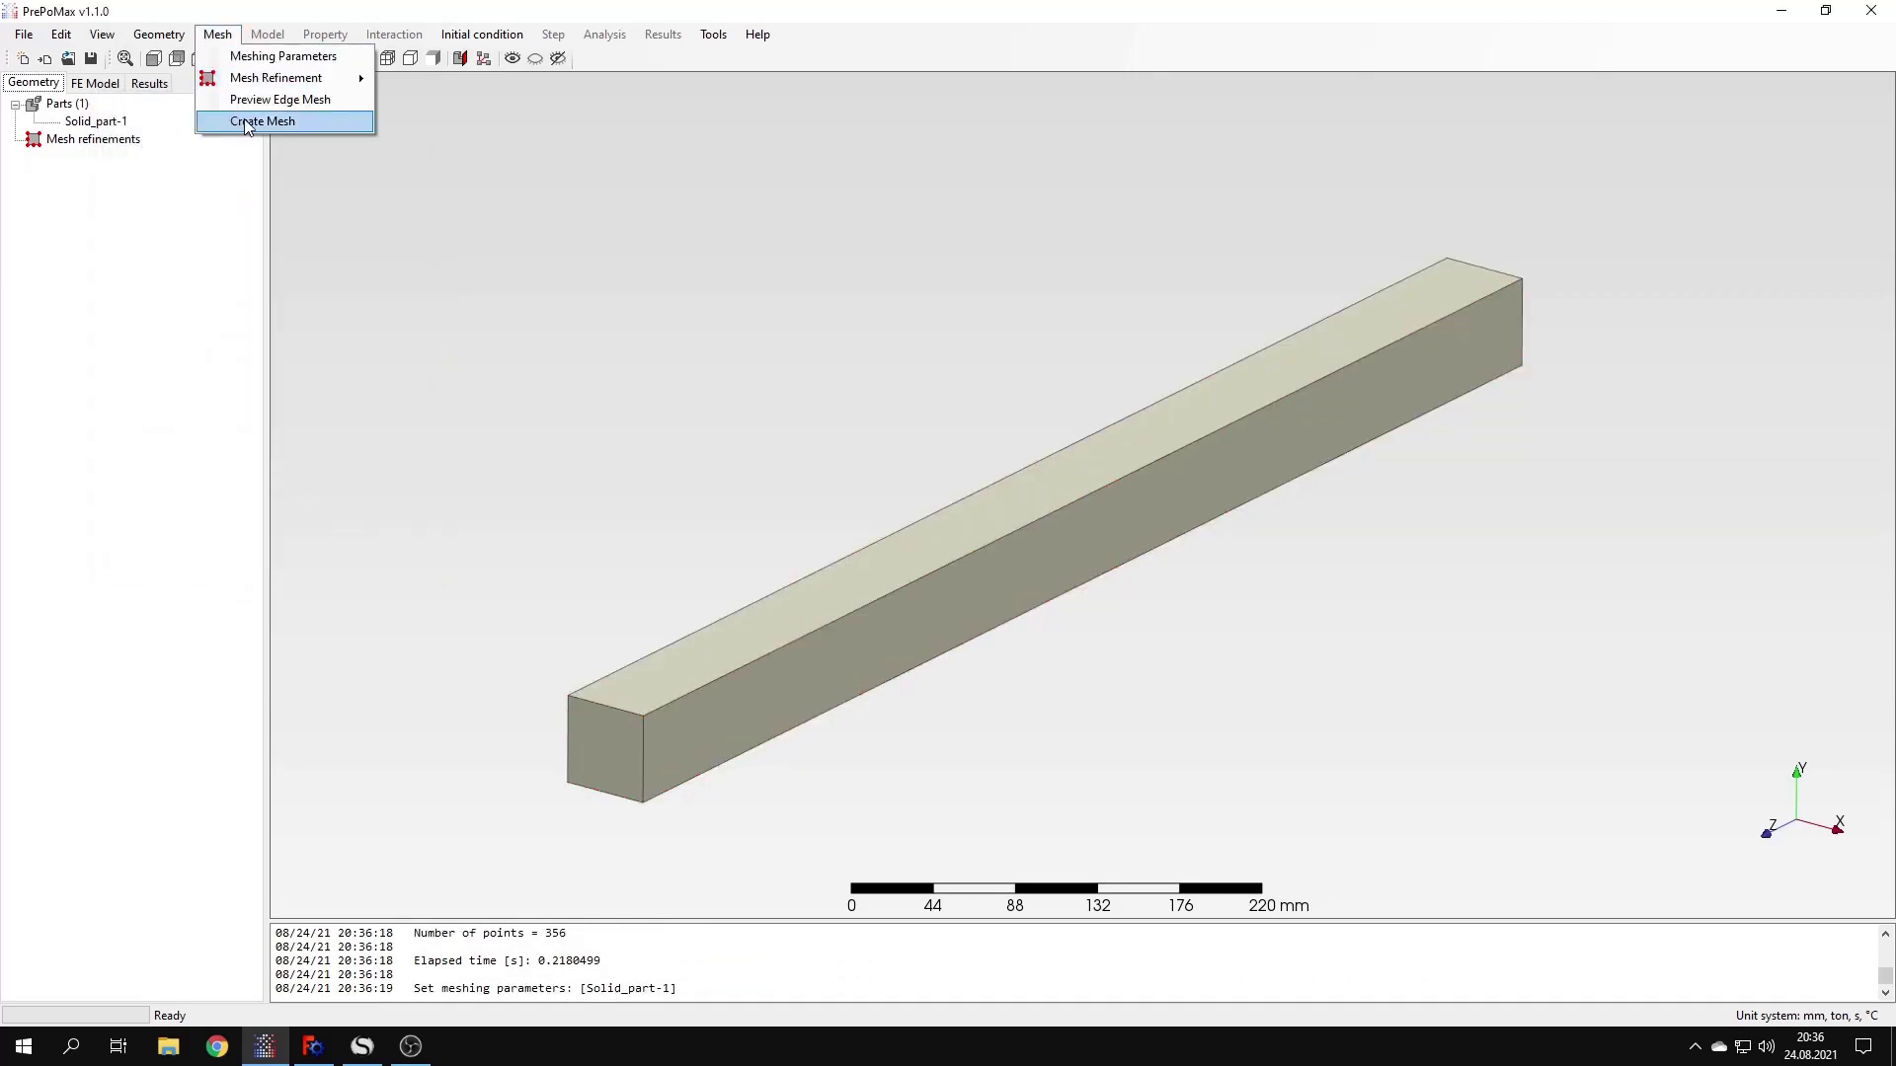
click(281, 119)
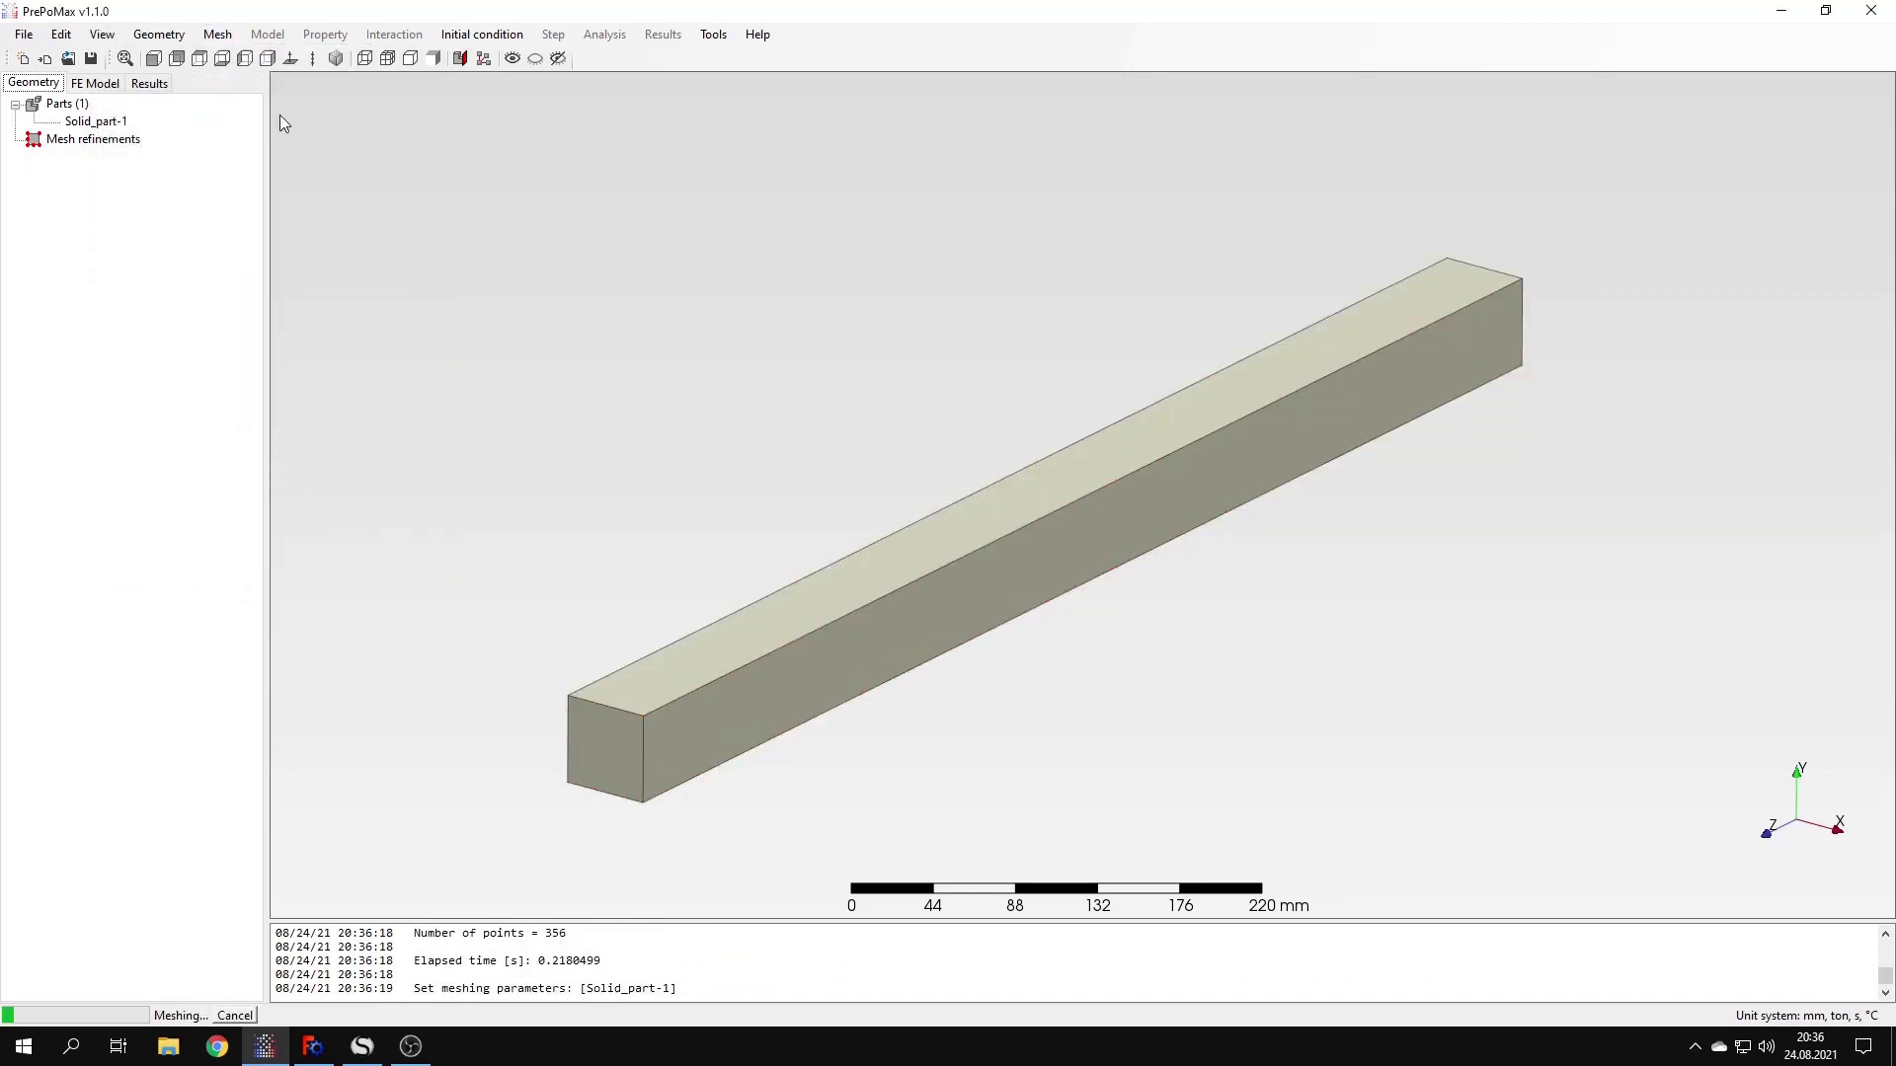
click(609, 387)
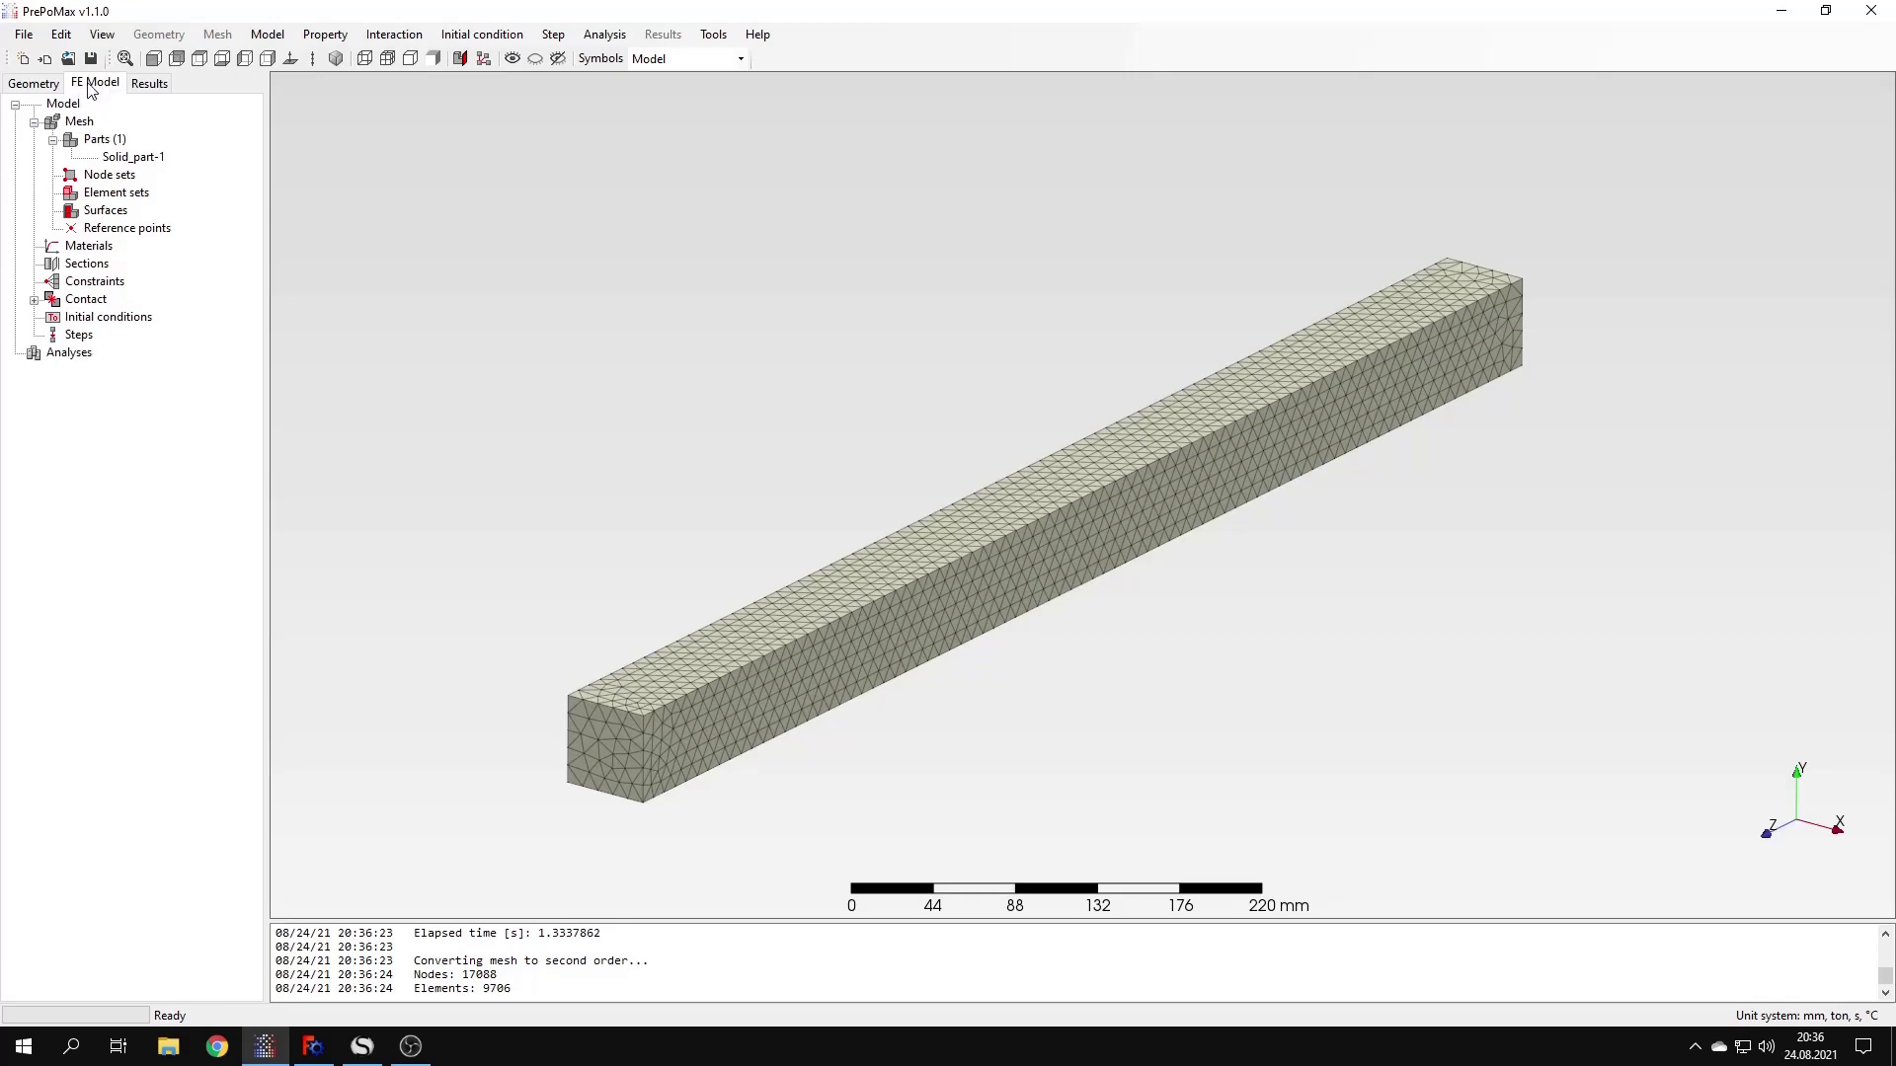
Create a material named Steel with an Elastic model: E 210000, Poisson's ratio 0.3
double_click(99, 247)
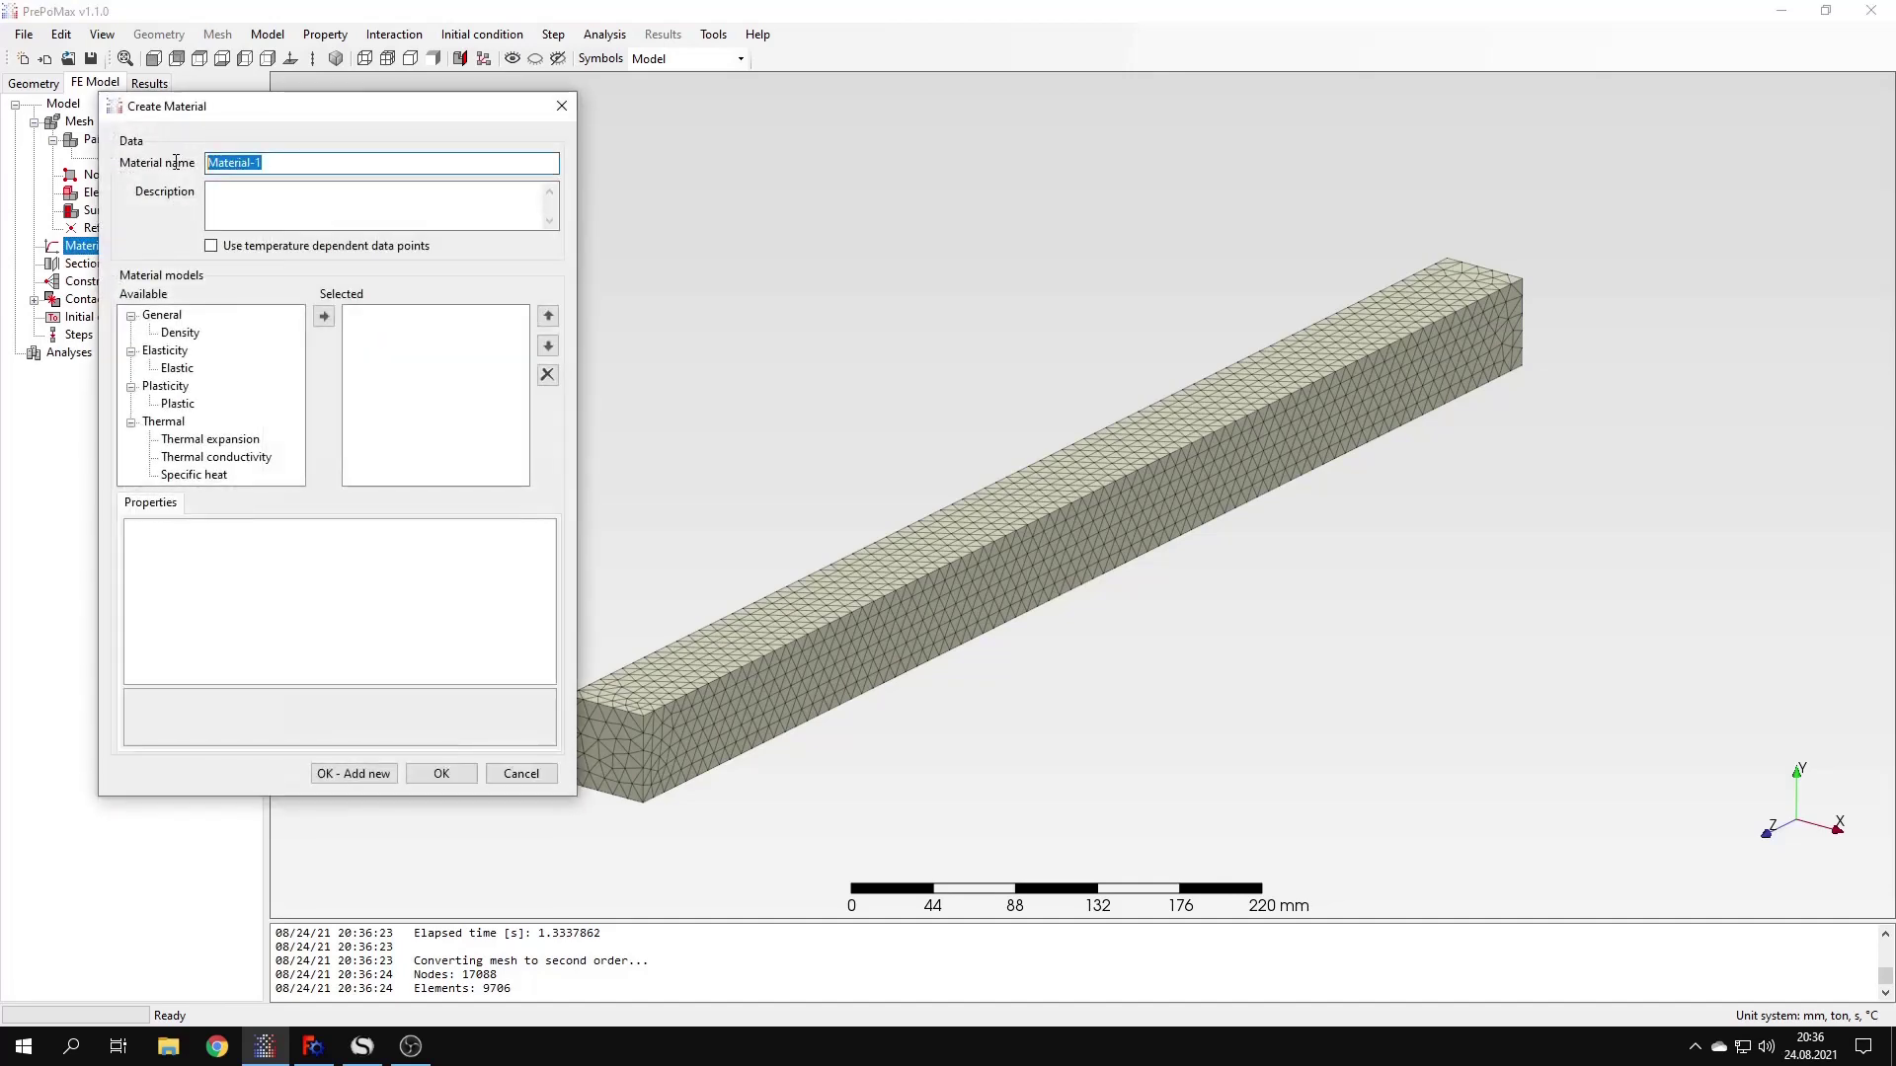
text(Steel)
click(184, 367)
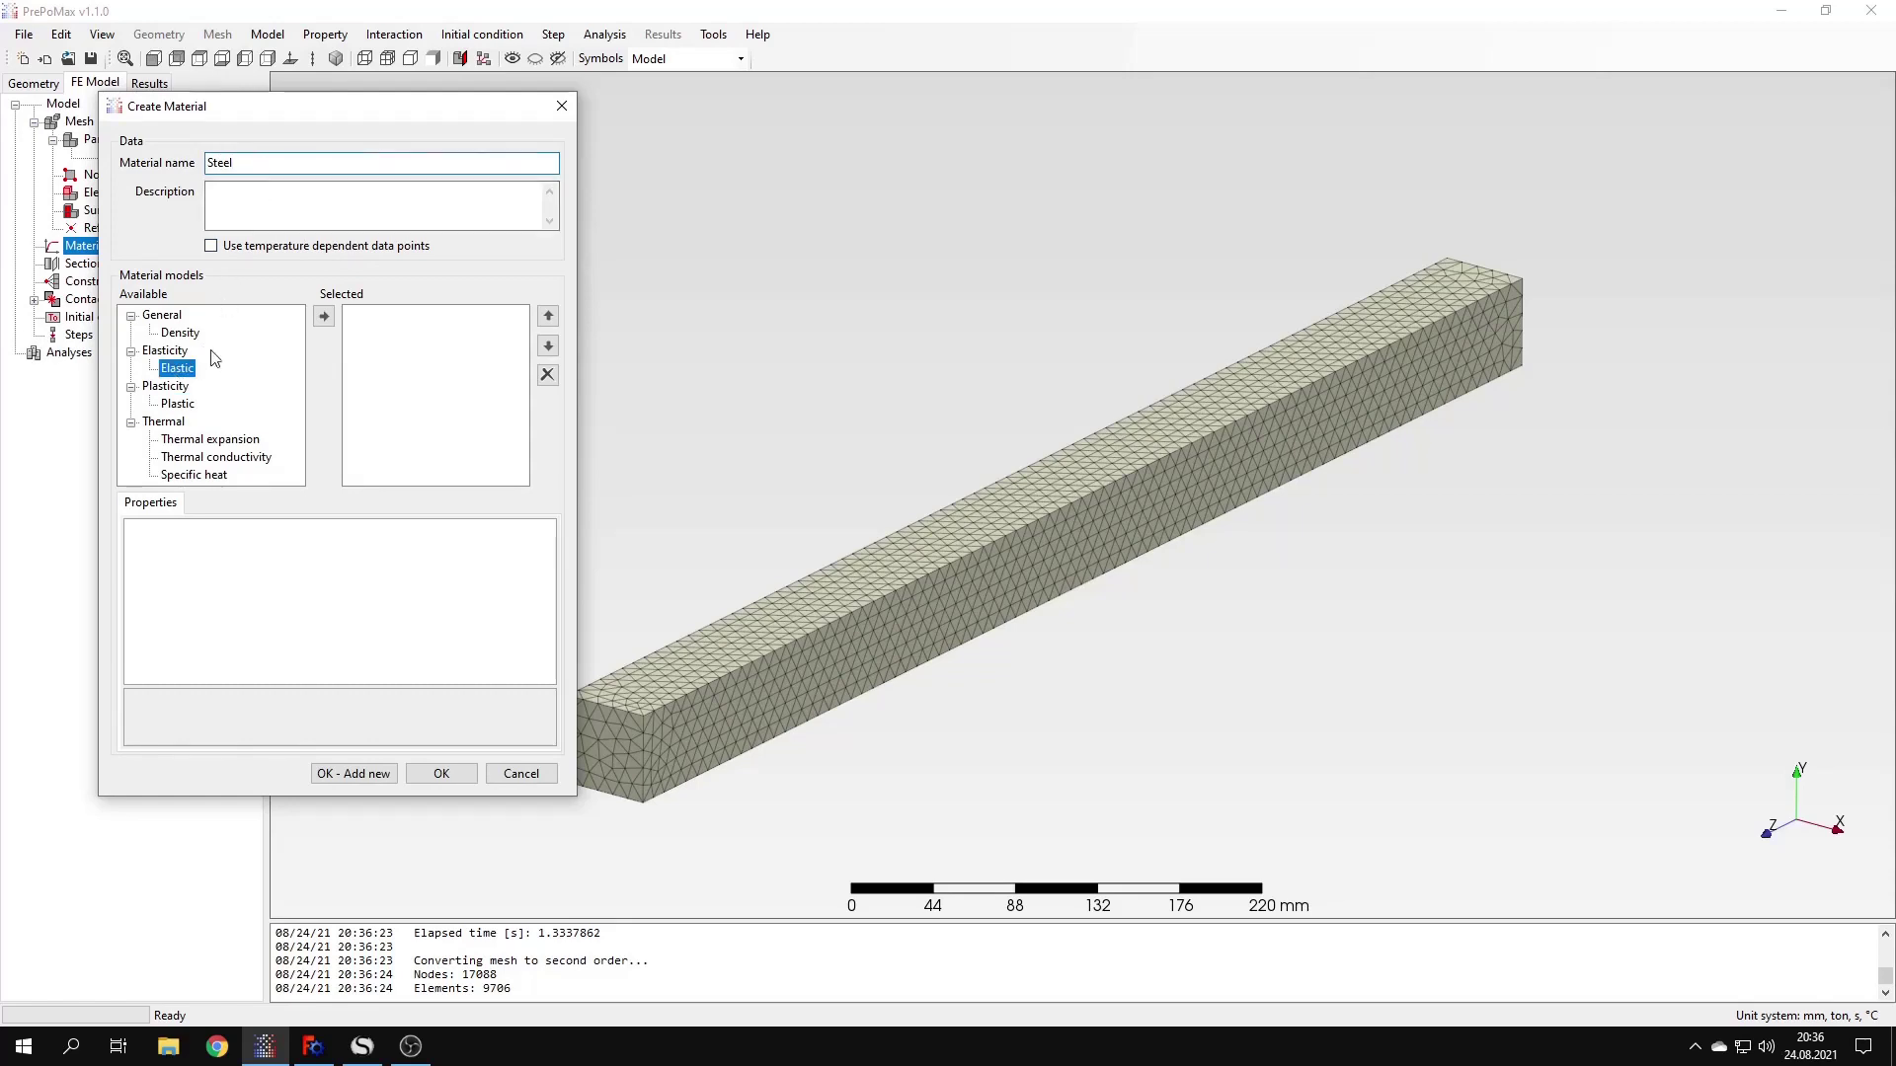
click(323, 317)
click(395, 546)
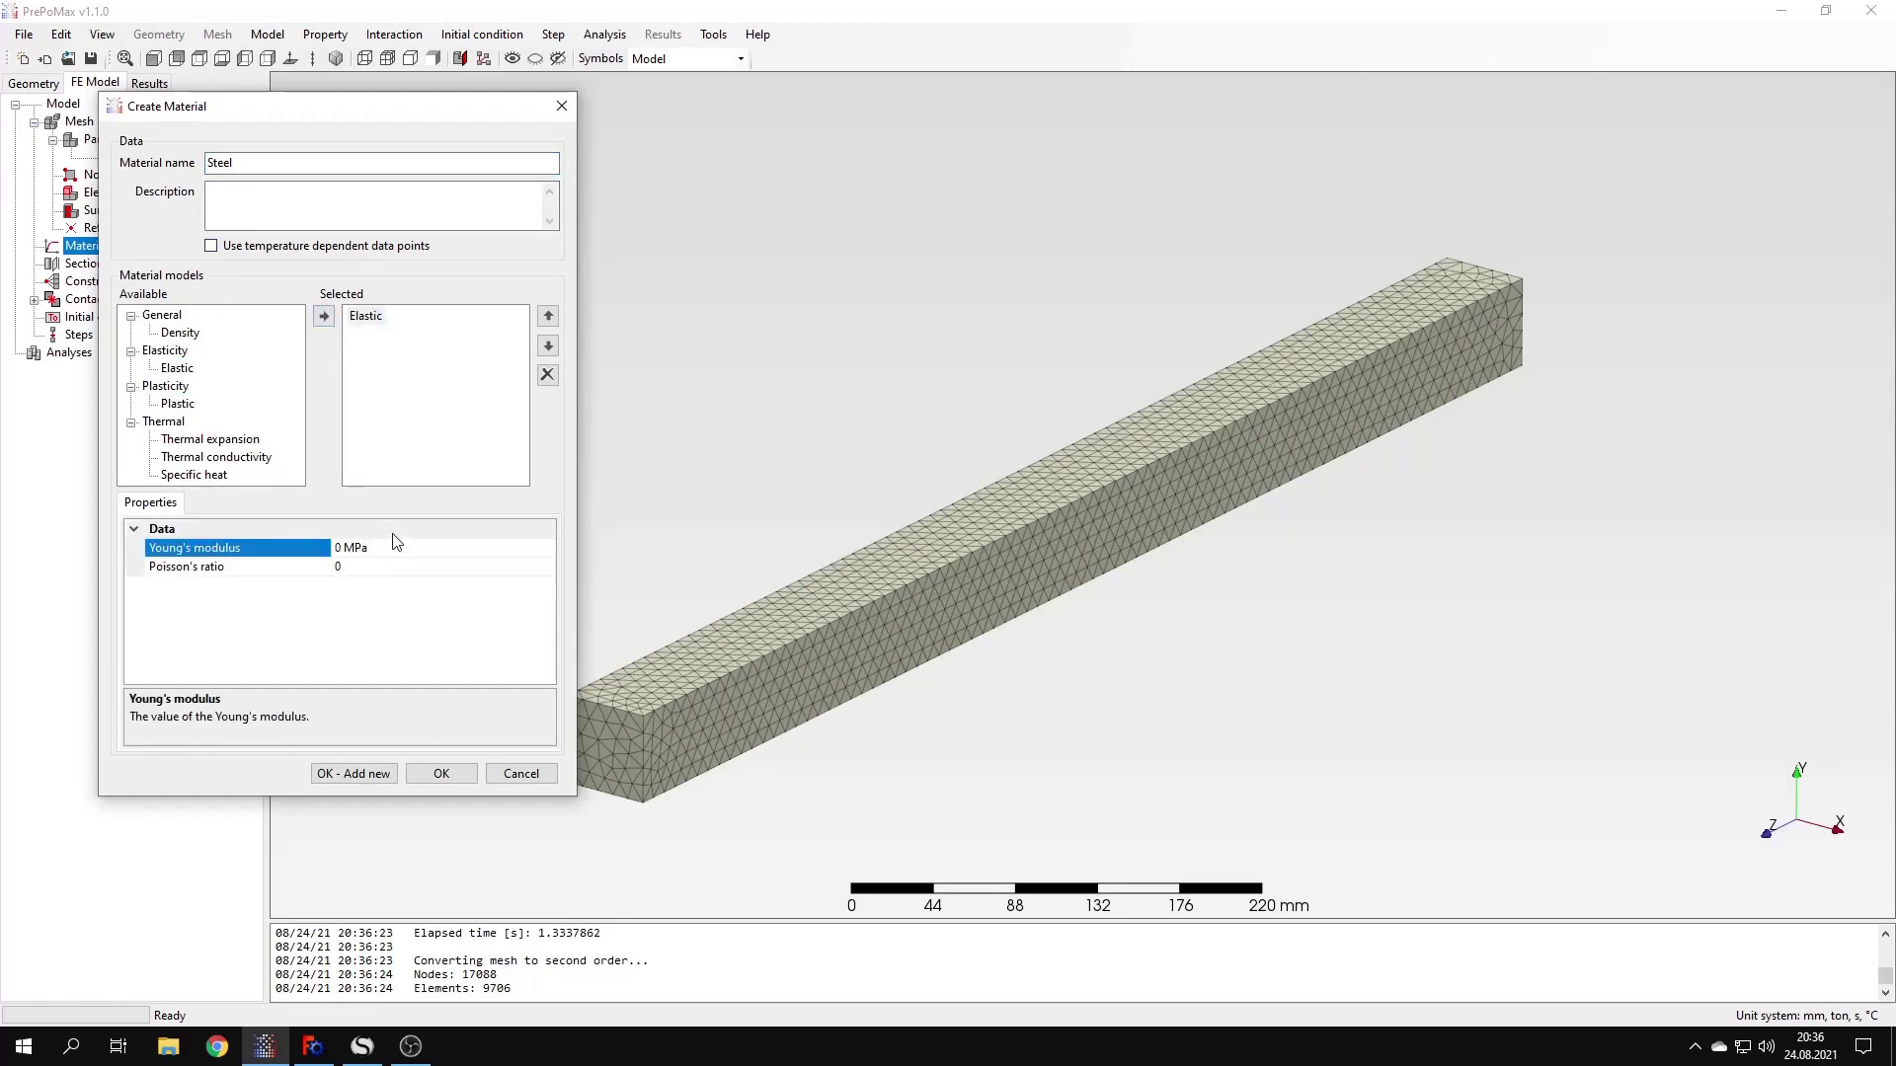
text(210000)
key(Down)
text(0.)
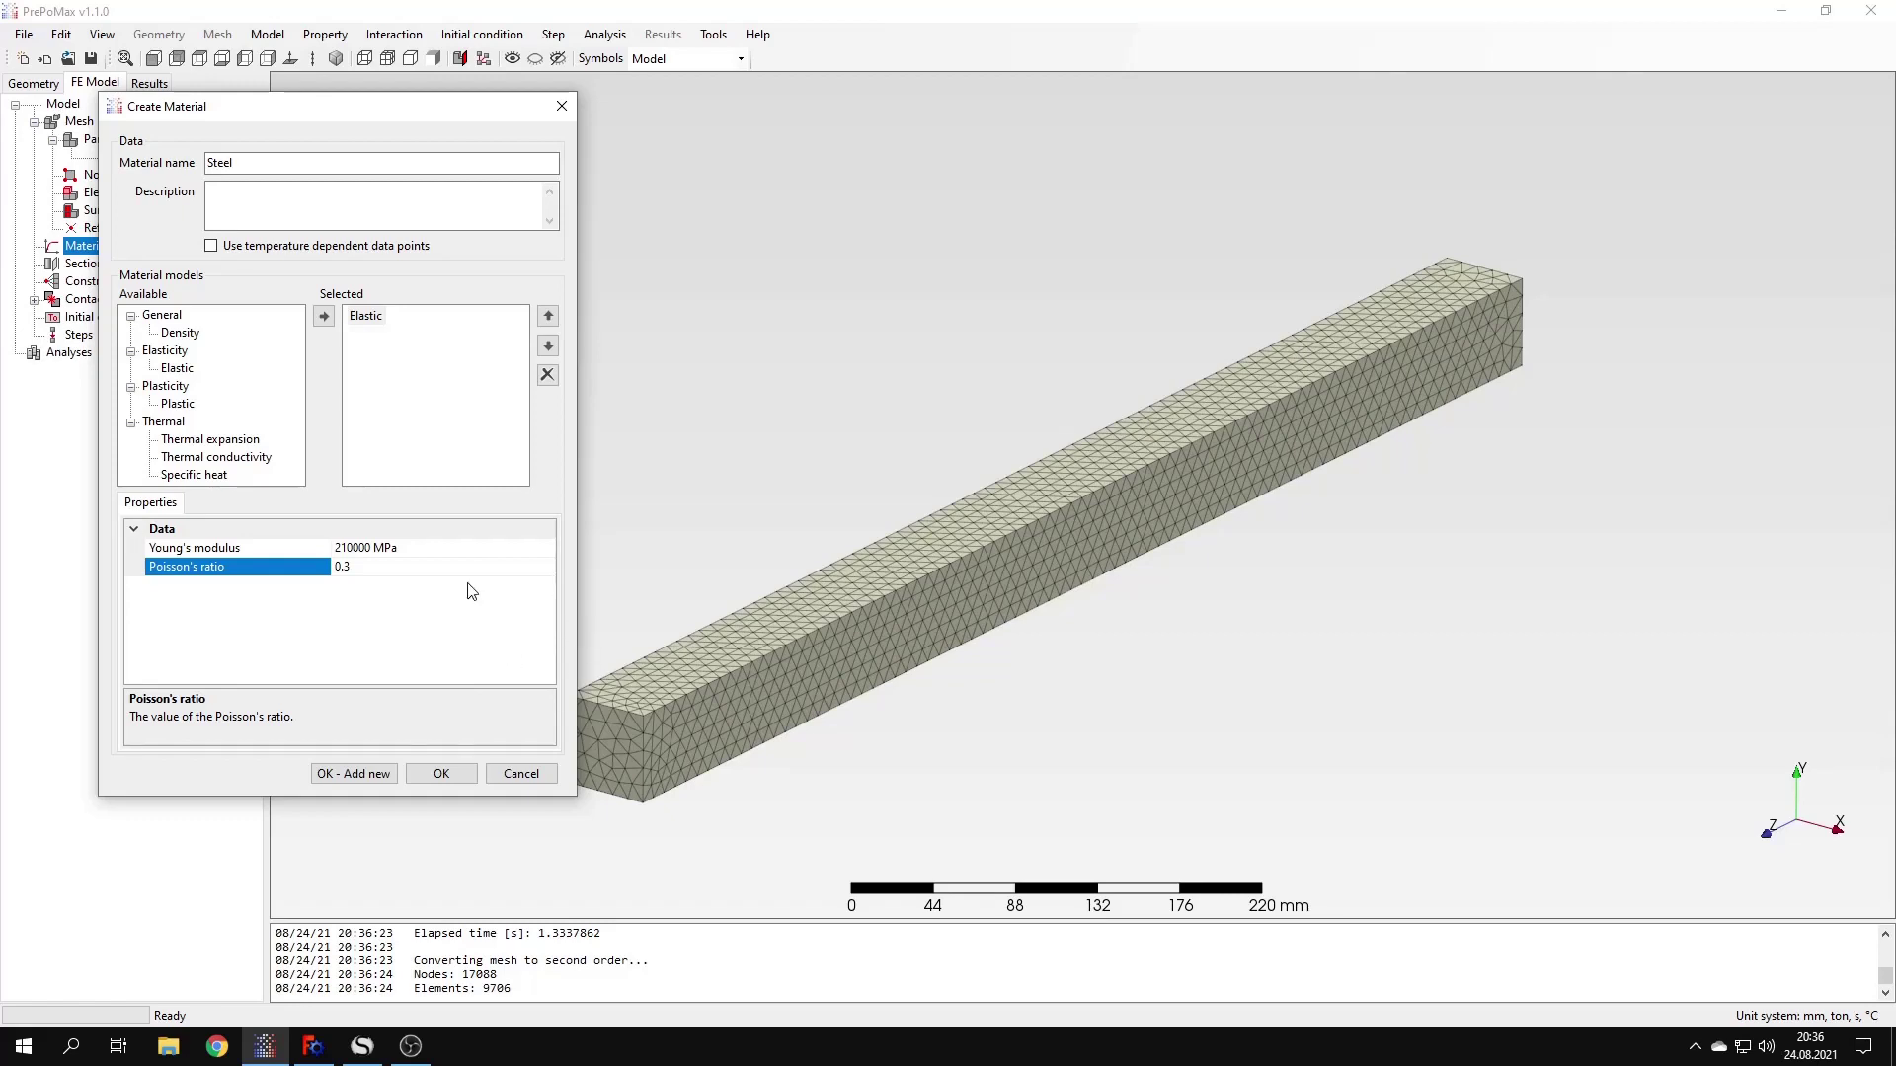
Add a Density model to Steel and switch to the SMath Studio sheet
click(189, 334)
click(324, 316)
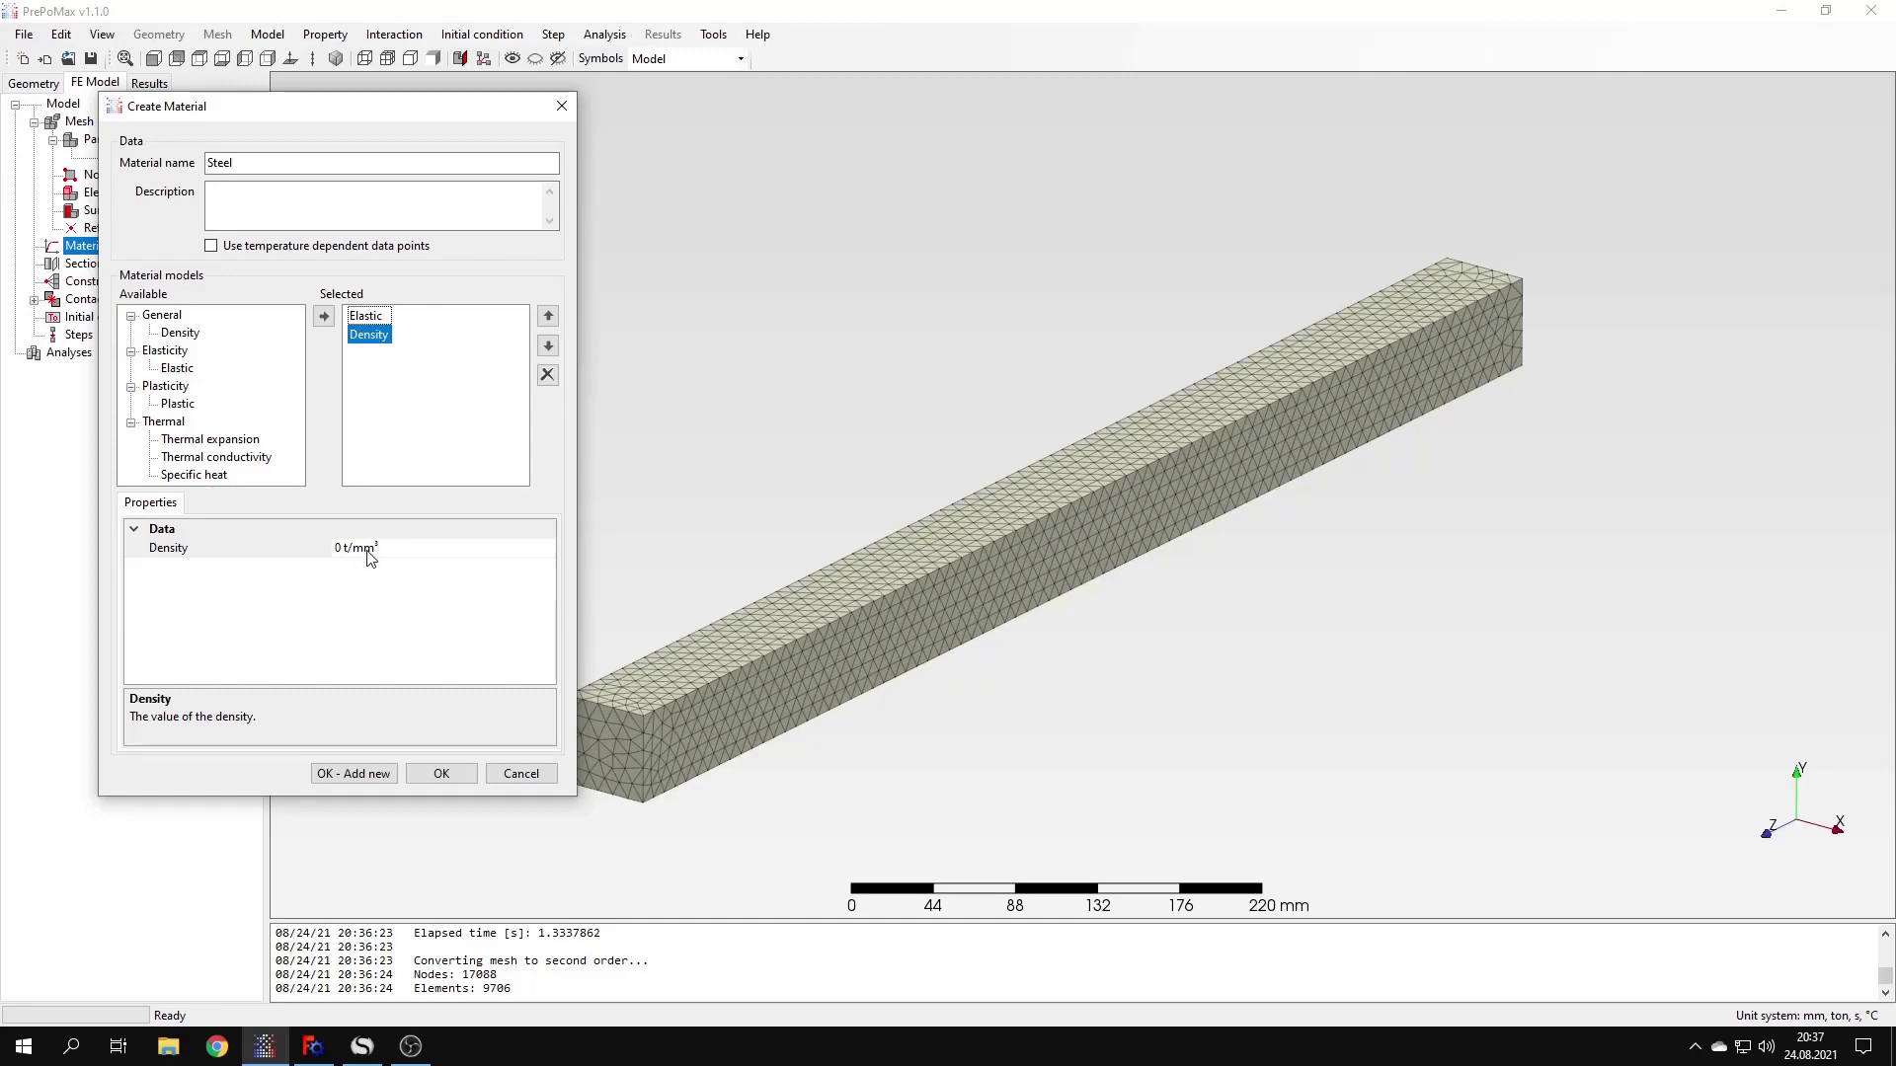
click(362, 1045)
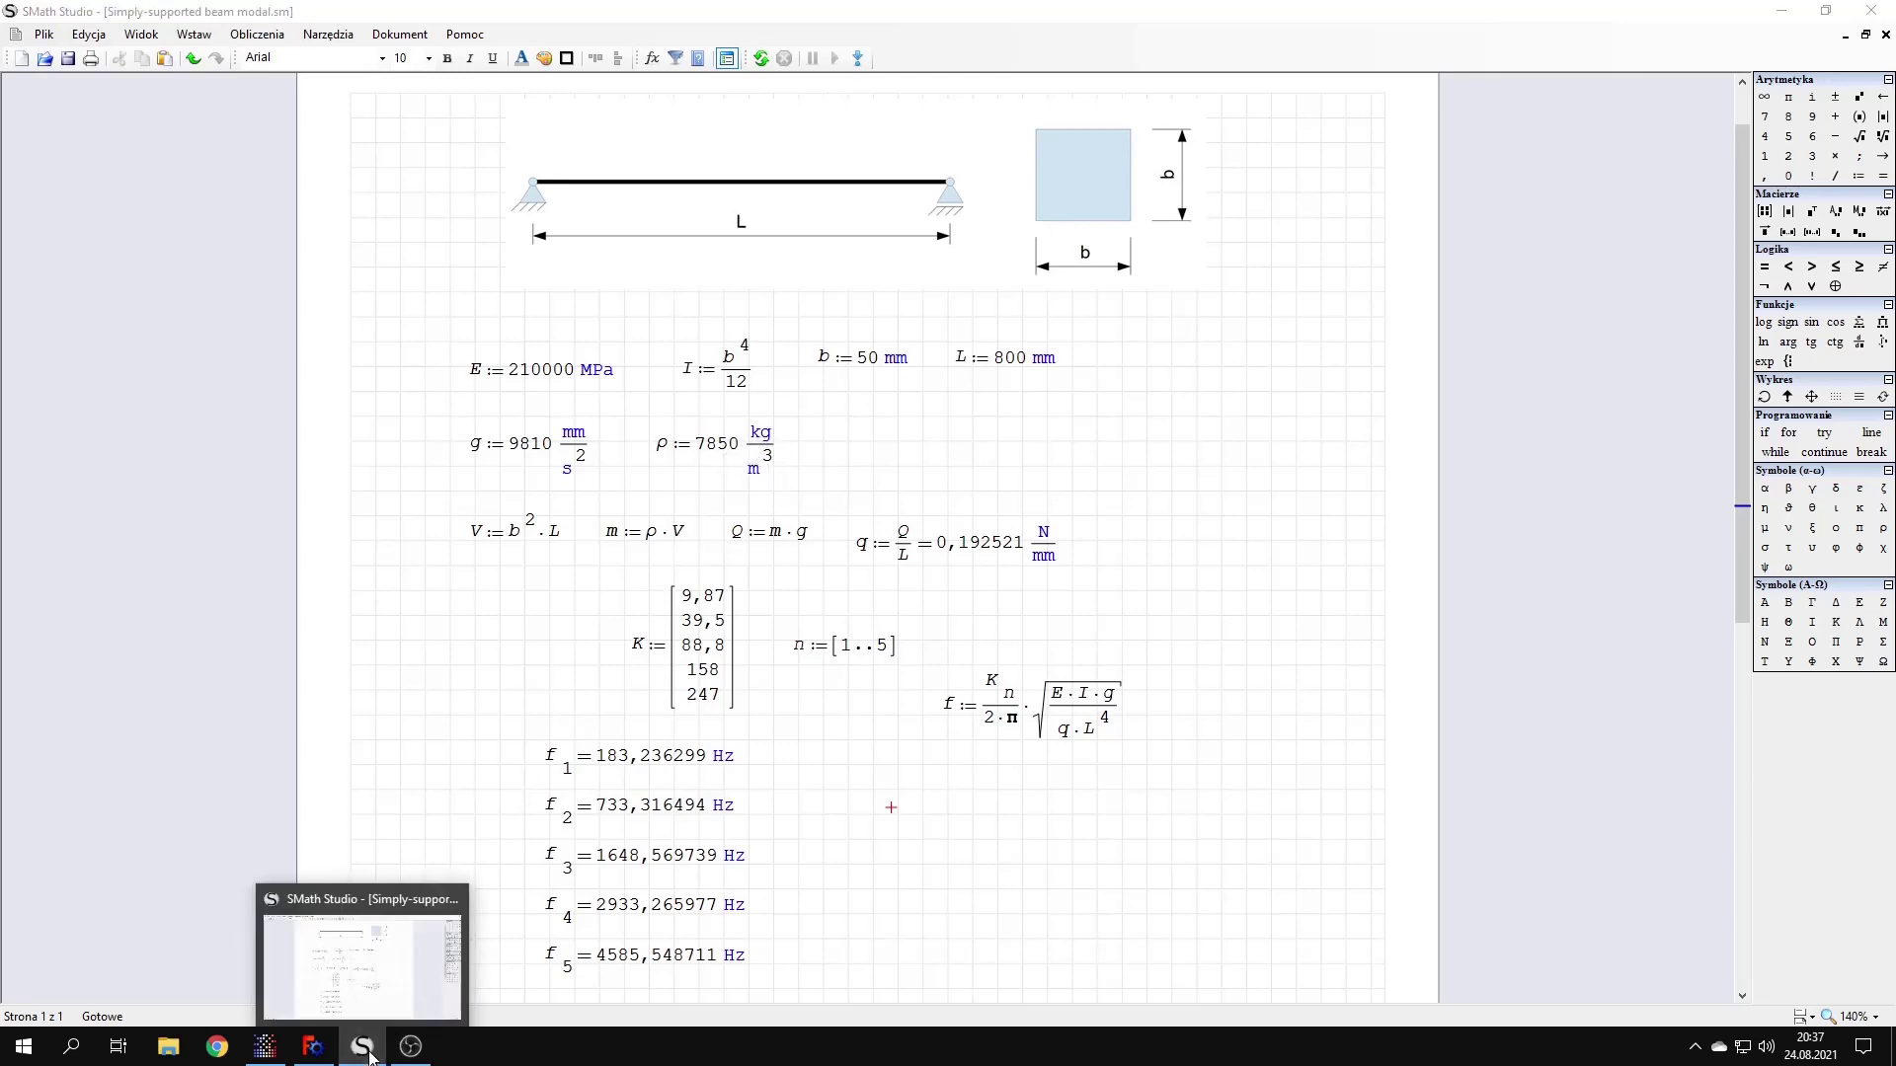
After reading the 7850 kg/m³ density in SMath, return to PrePoMax's Steel material
click(364, 1049)
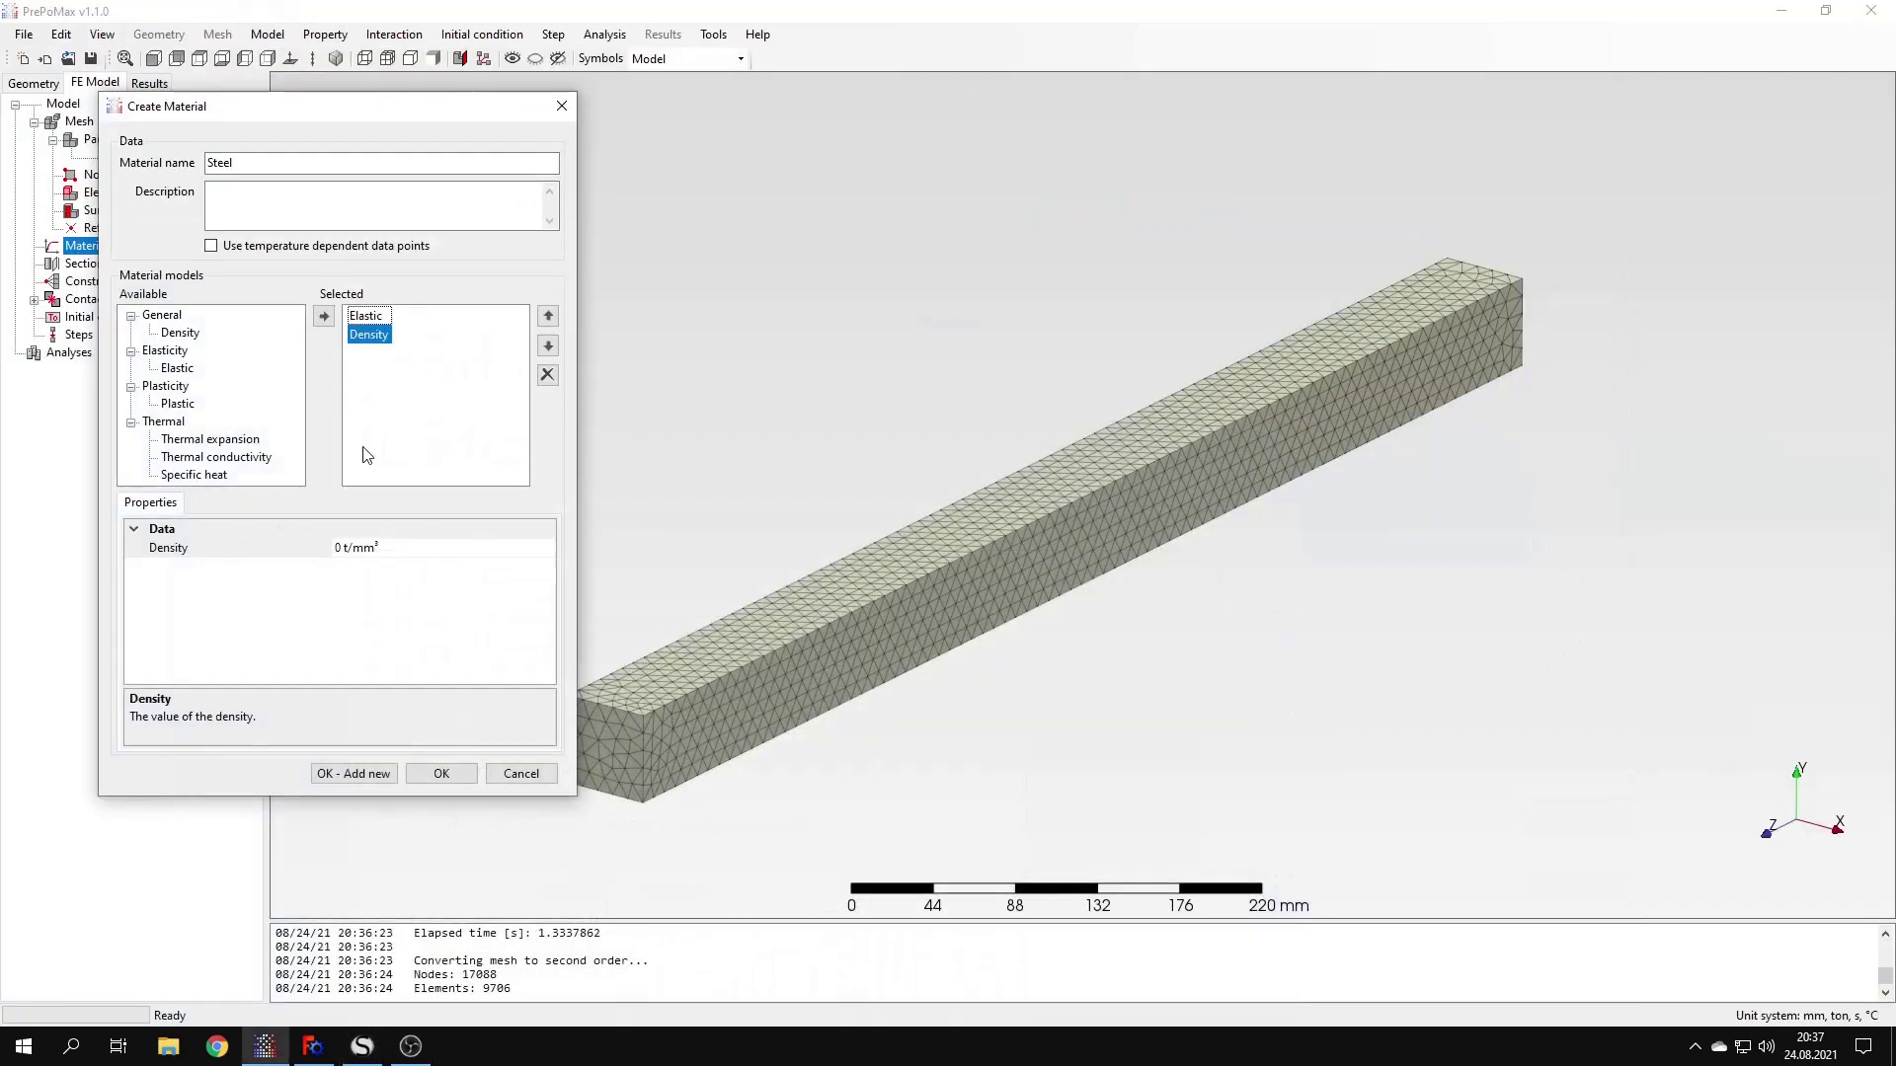
Set the Steel density to 7.85e-9 t/mm³ and save the material
click(341, 548)
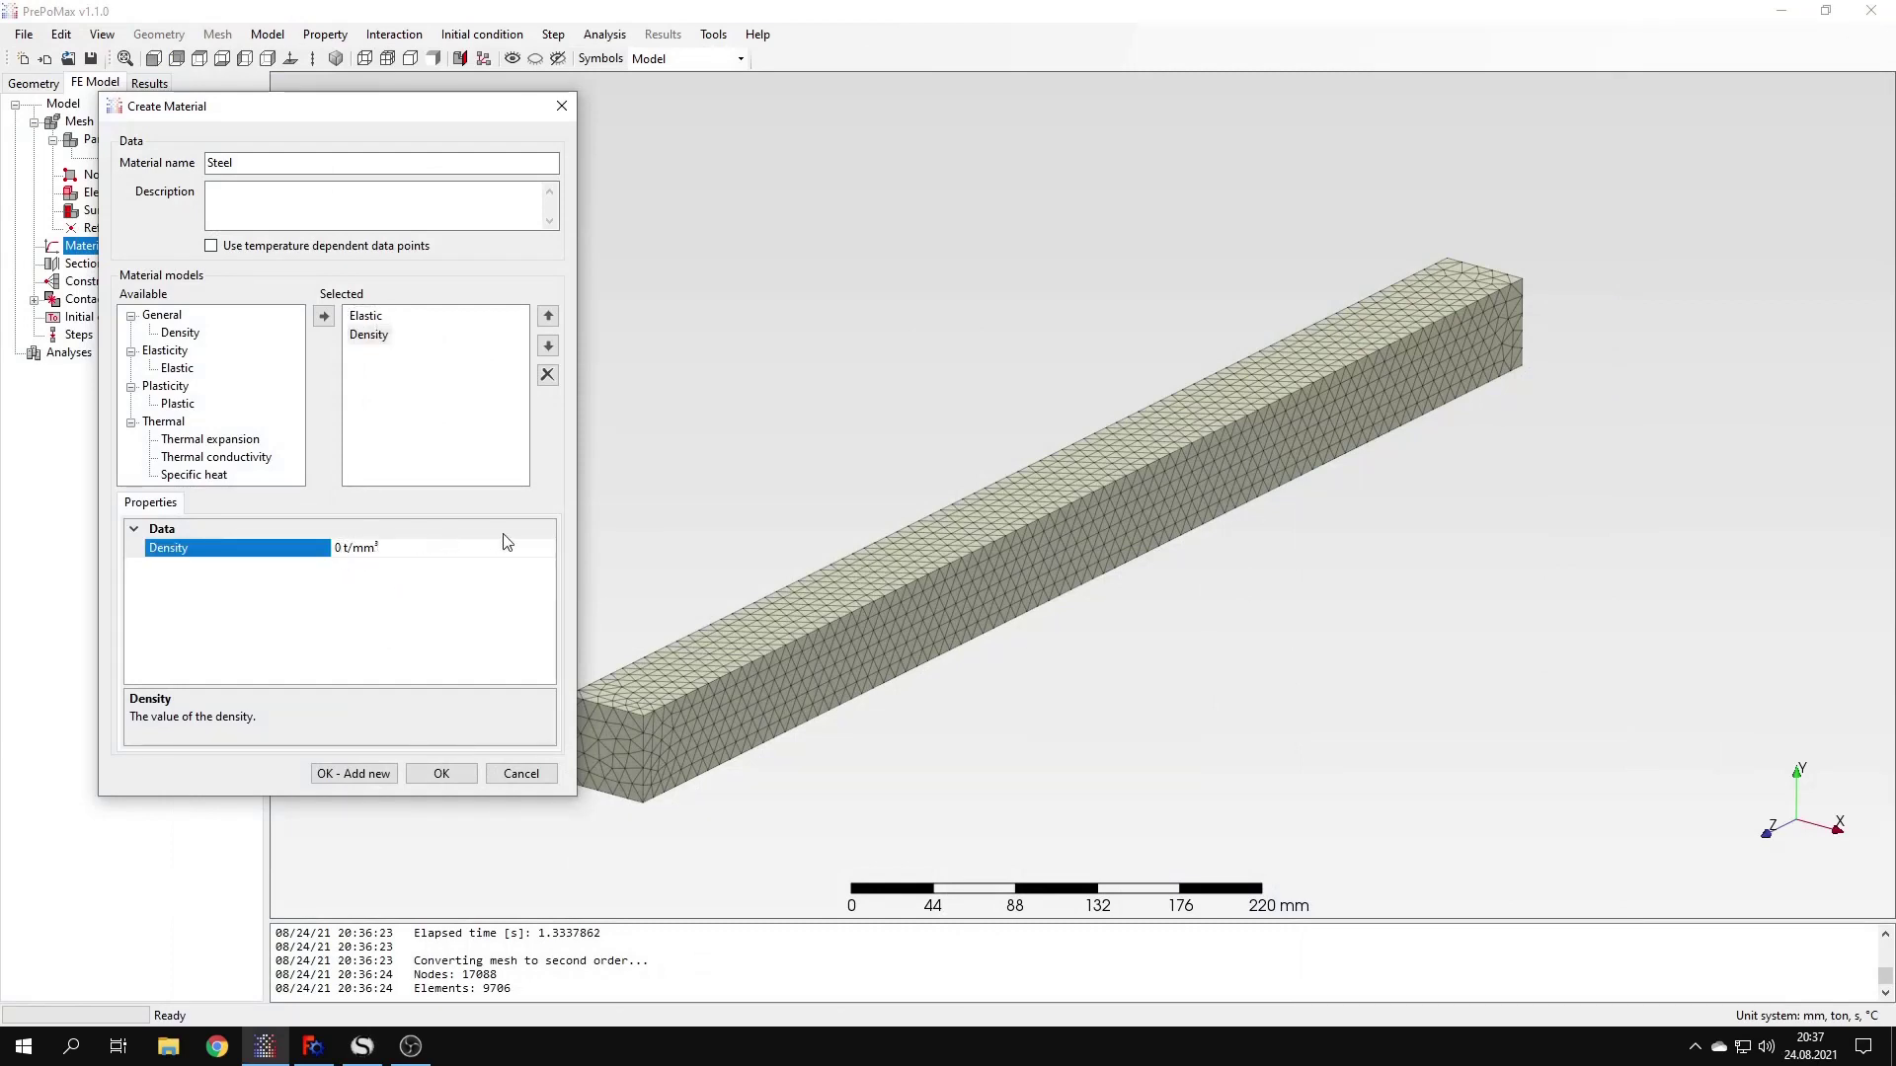
key(BackSpace)
text(7.85e-9)
click(470, 652)
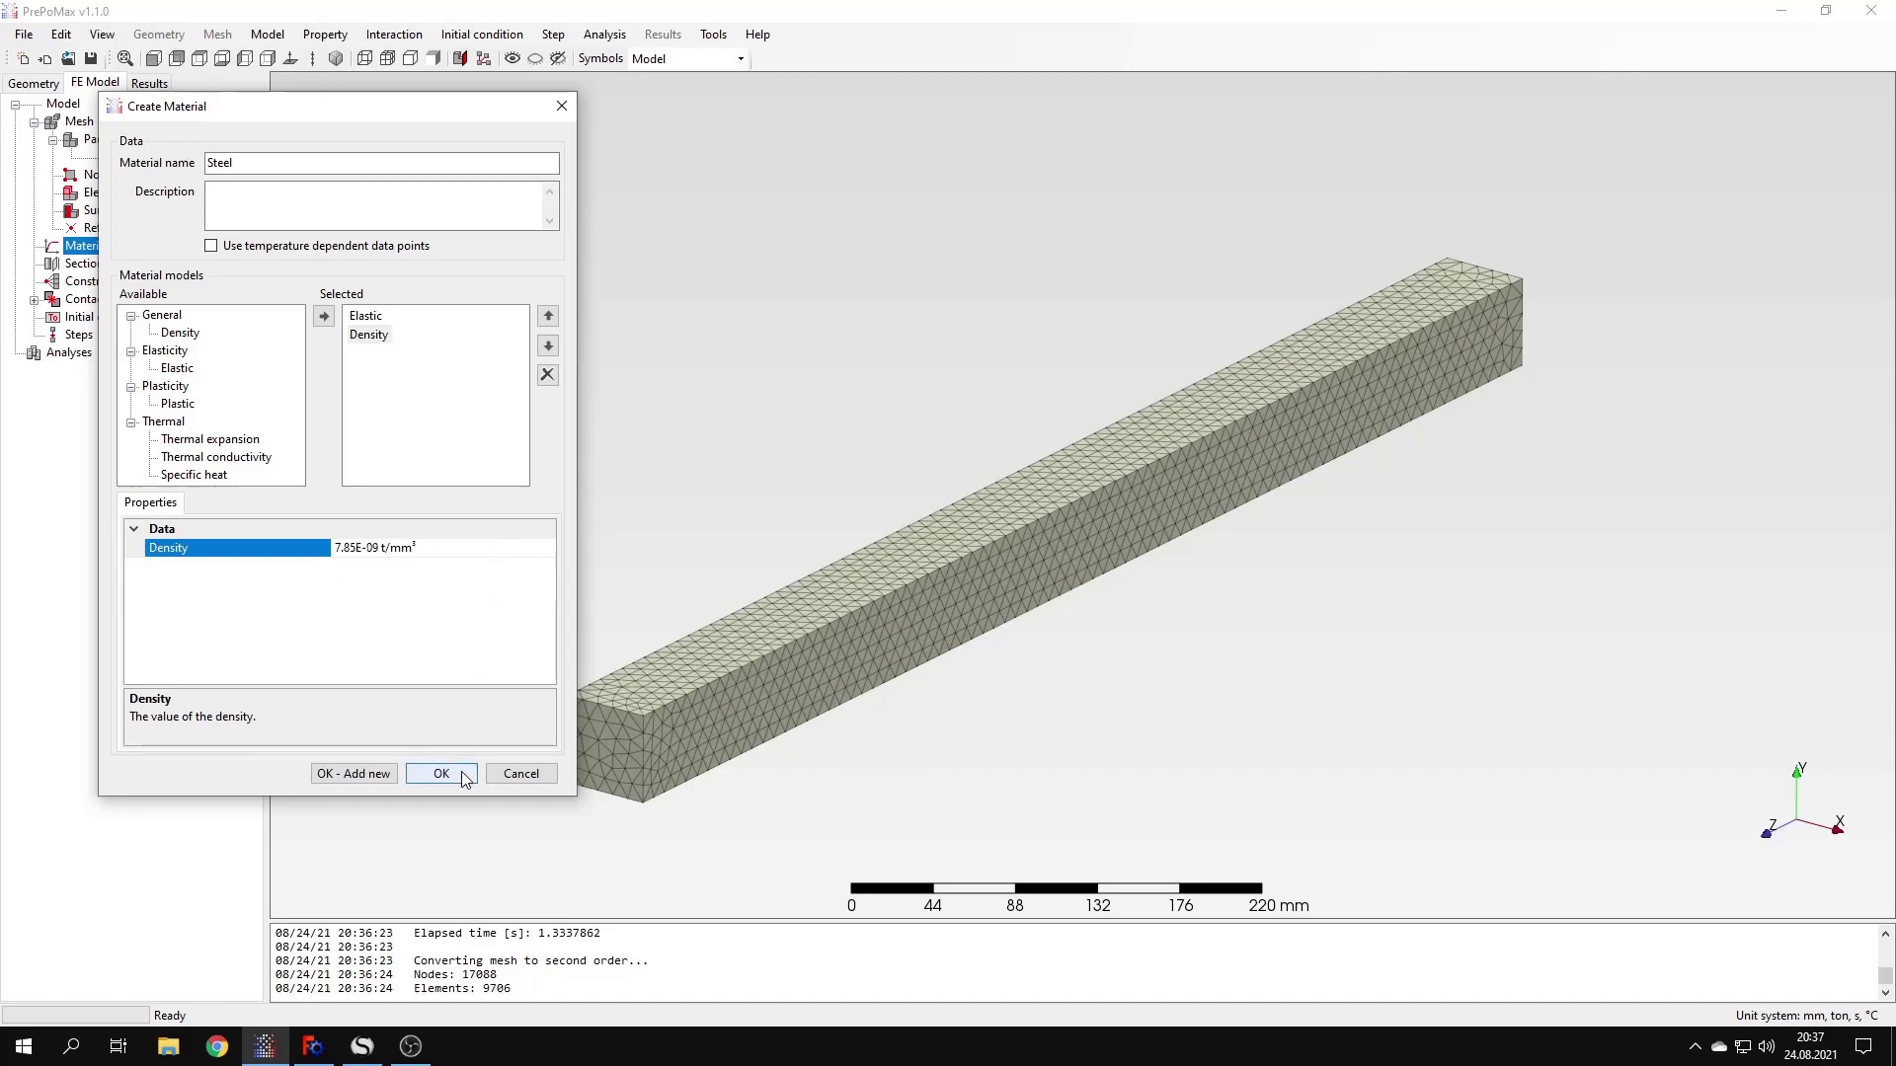
click(441, 773)
Create Solid_section-1 assigning Steel to the whole beam part
double_click(81, 281)
click(798, 631)
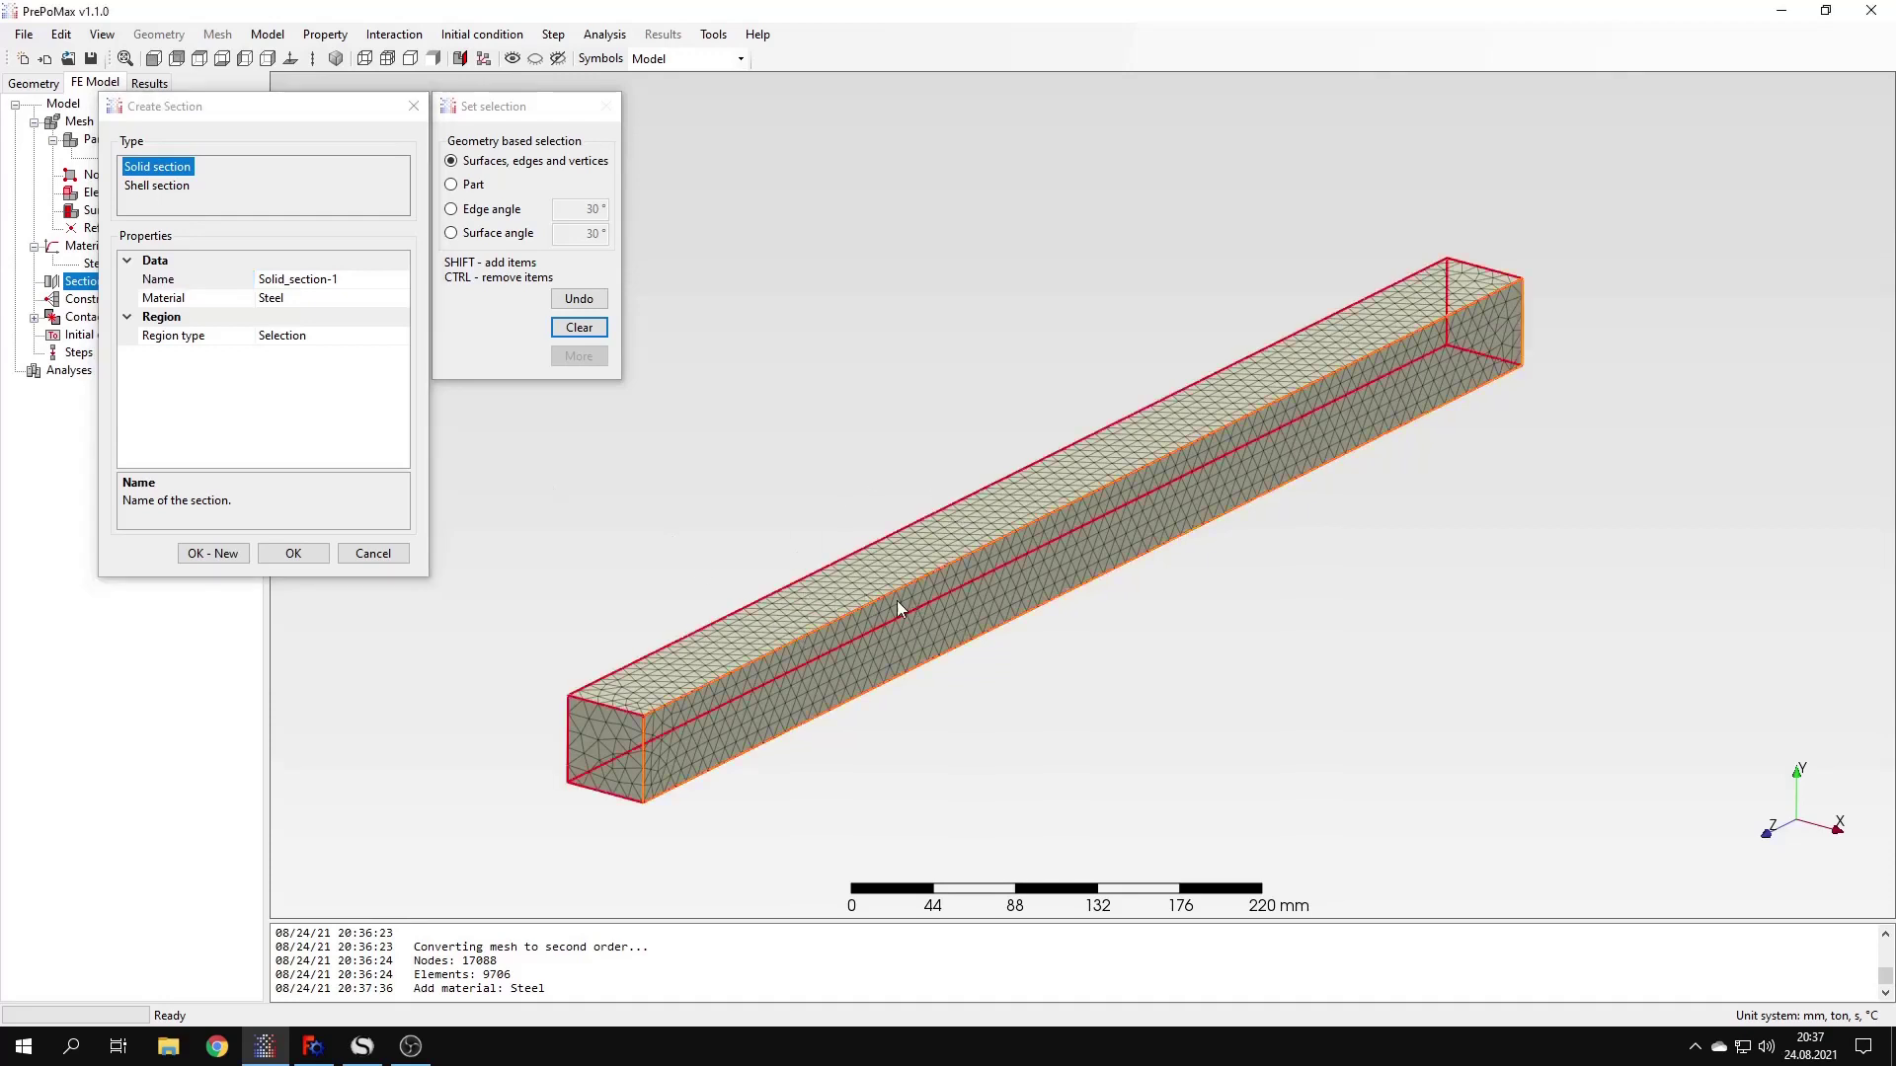
click(294, 553)
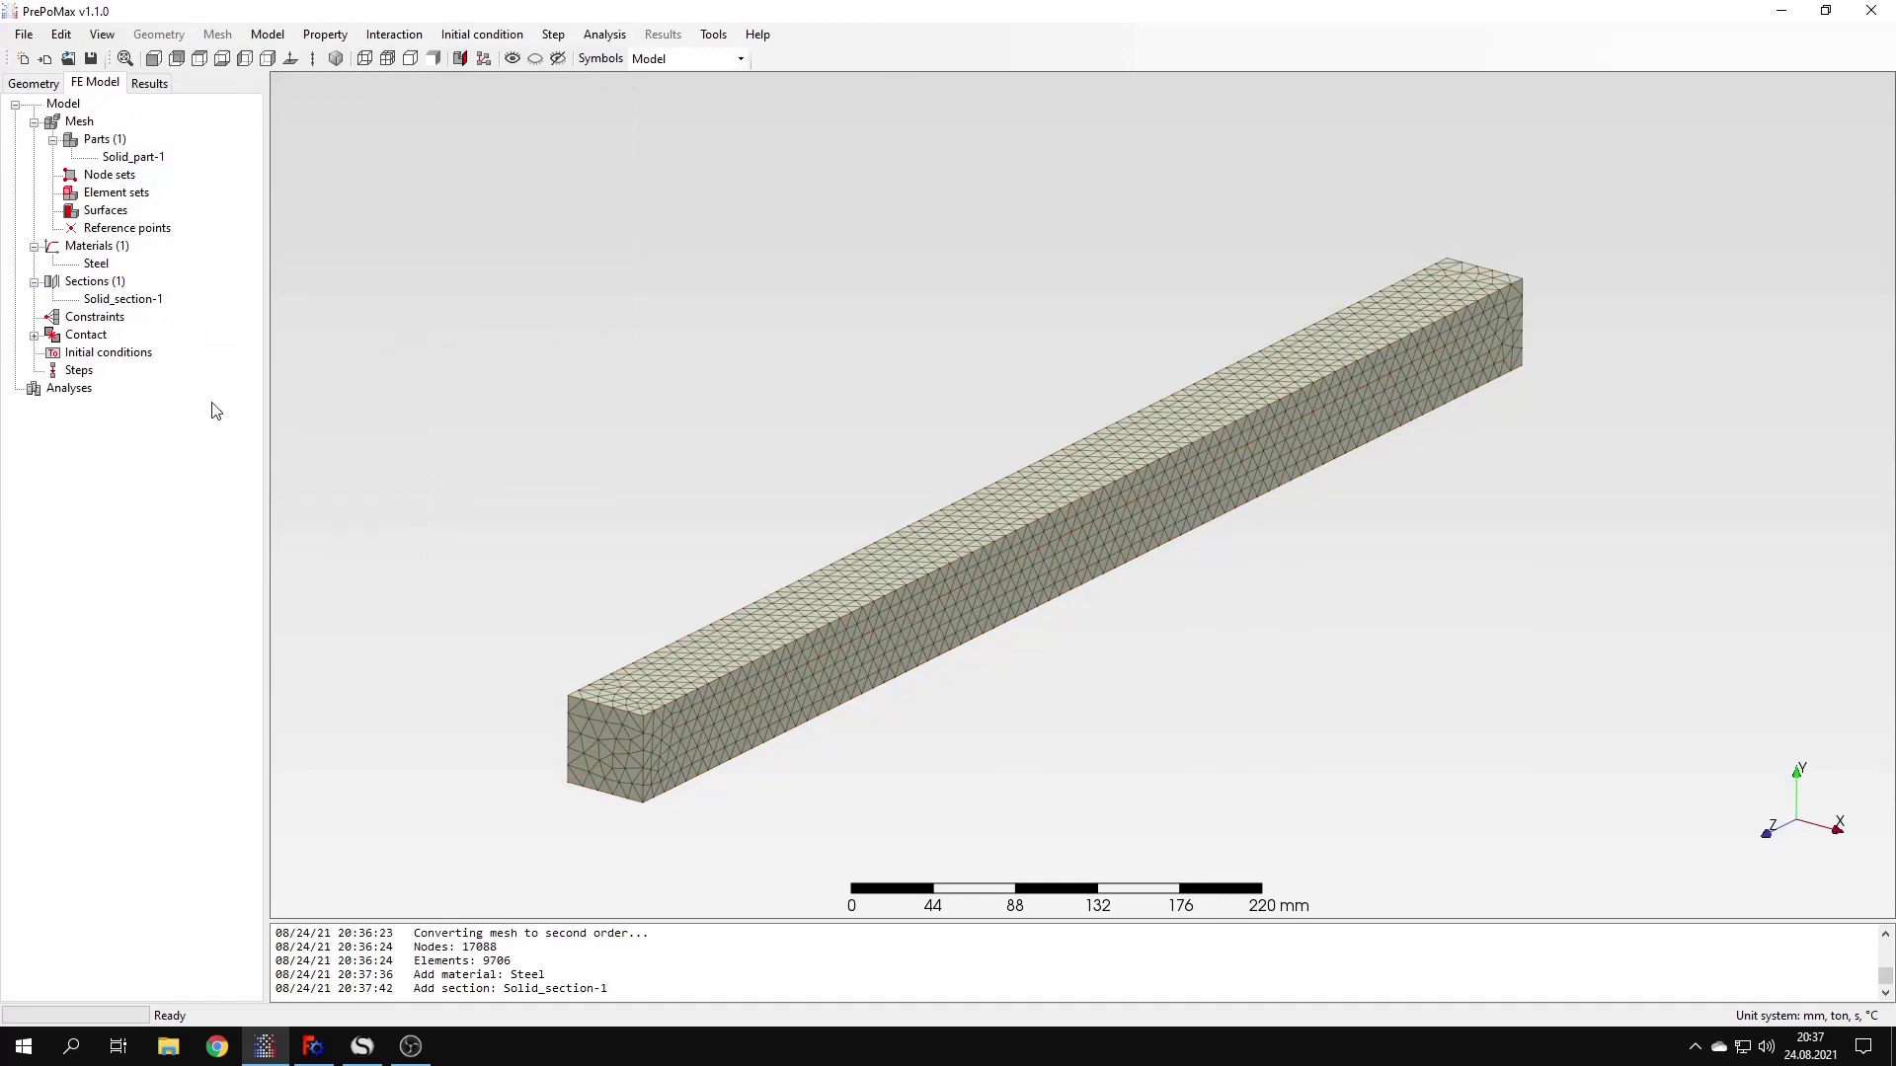
click(78, 371)
Create Step-1 as a frequency step computing 12 eigenfrequencies
double_click(79, 373)
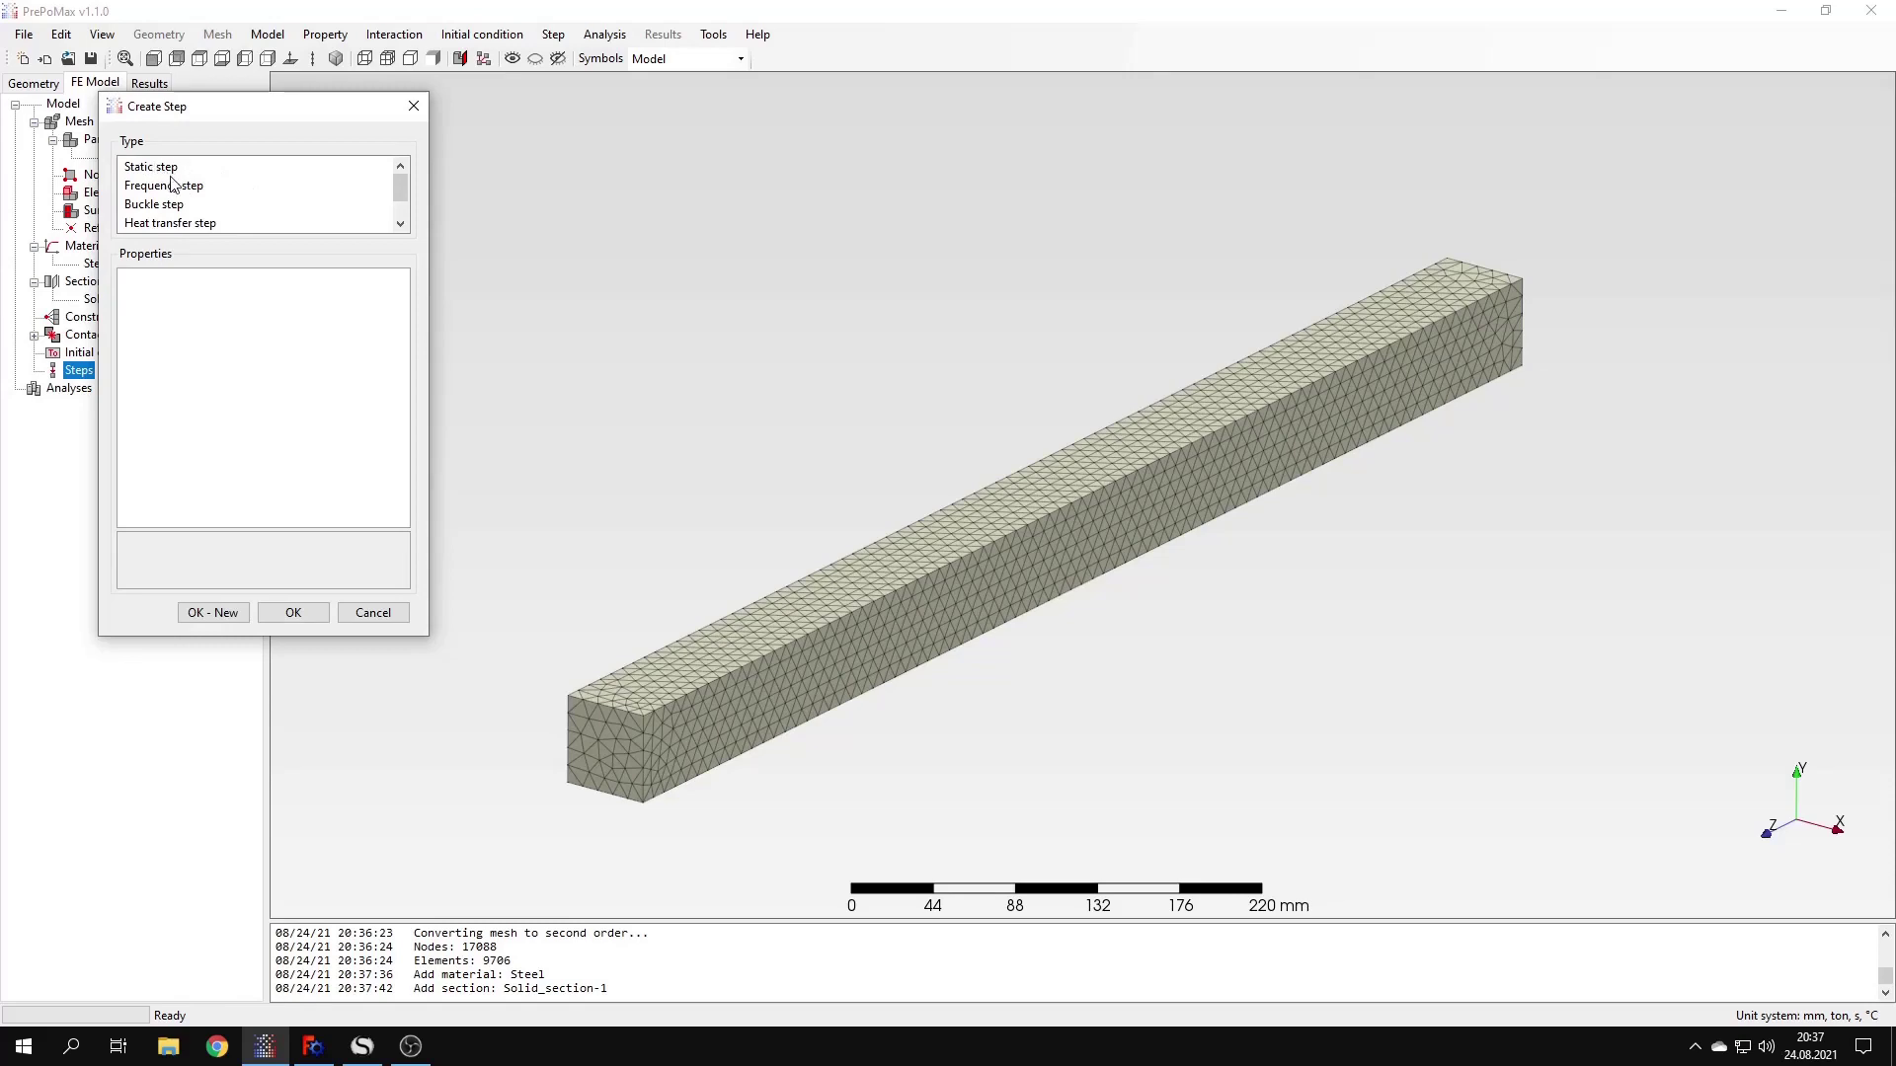
click(178, 187)
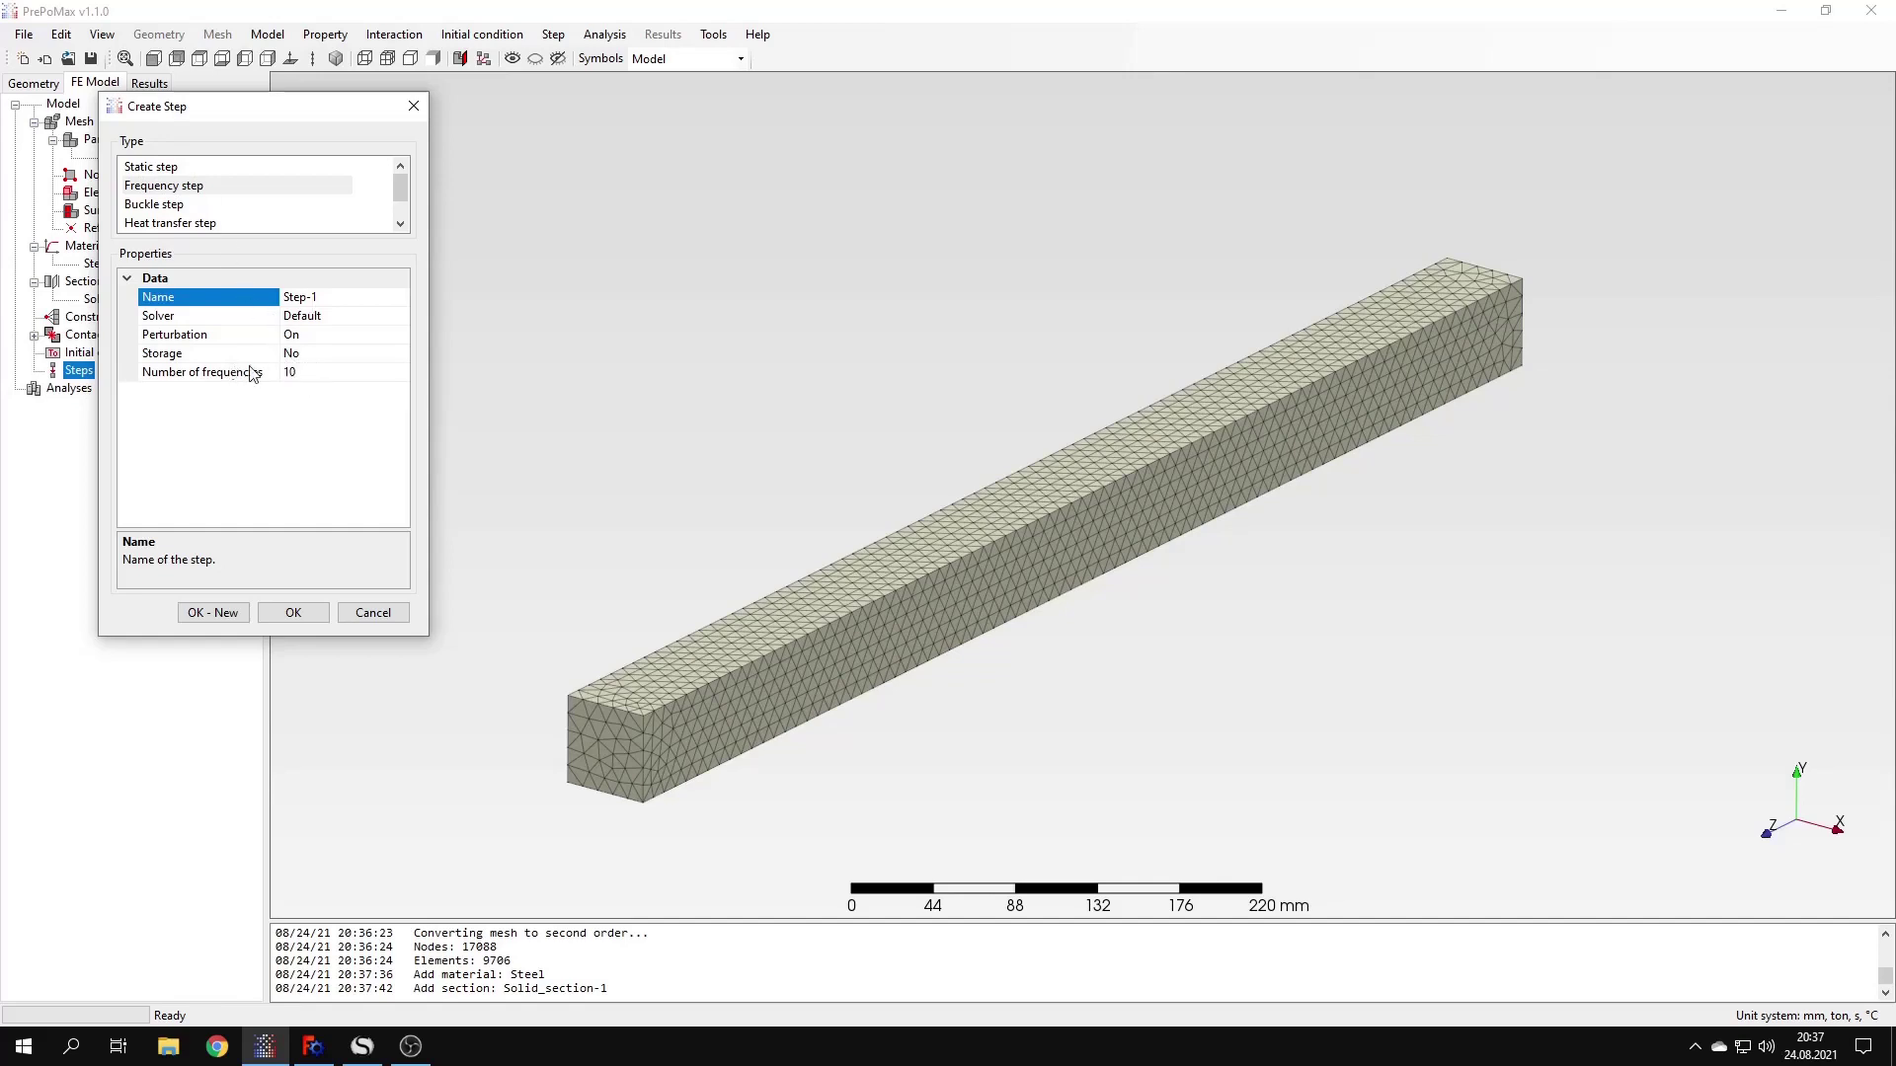
click(308, 375)
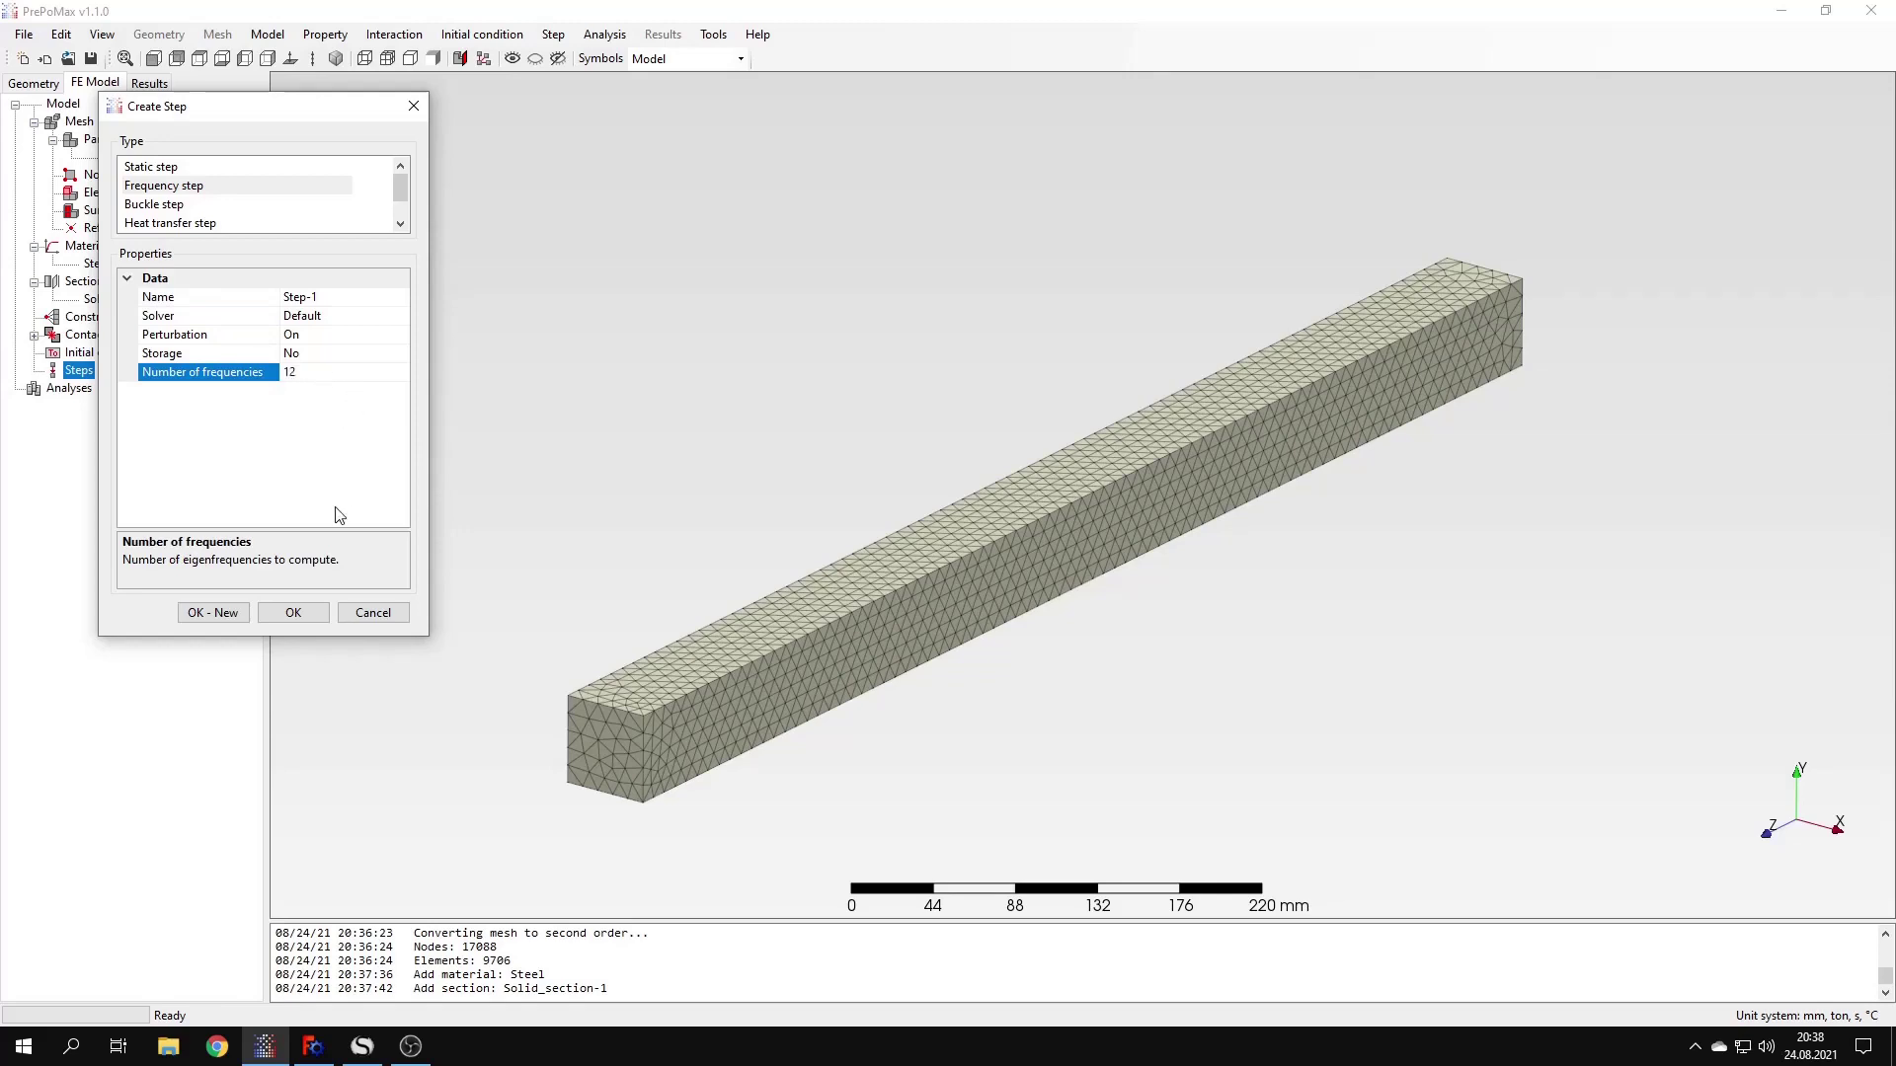
click(294, 613)
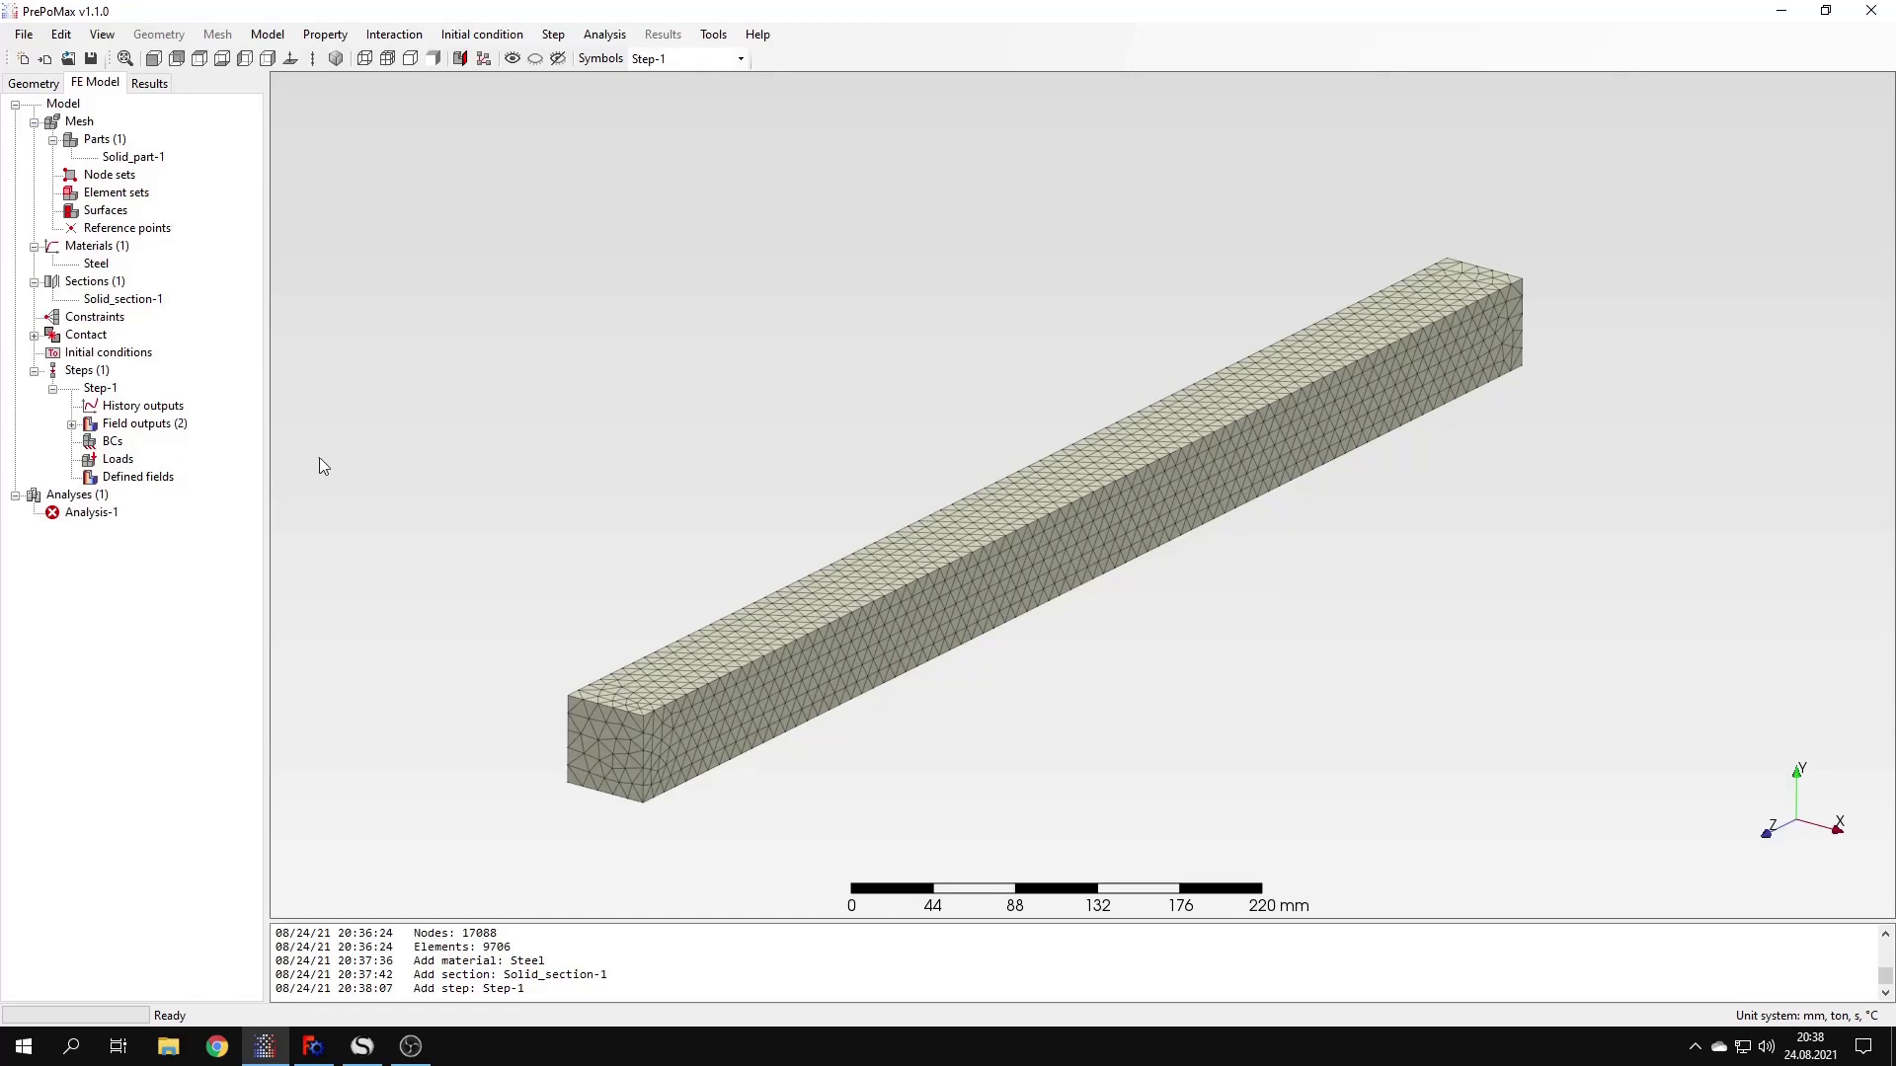
Add a displacement boundary condition fixing U1, U2 and U3 on the near-end bottom edge
double_click(110, 444)
click(234, 188)
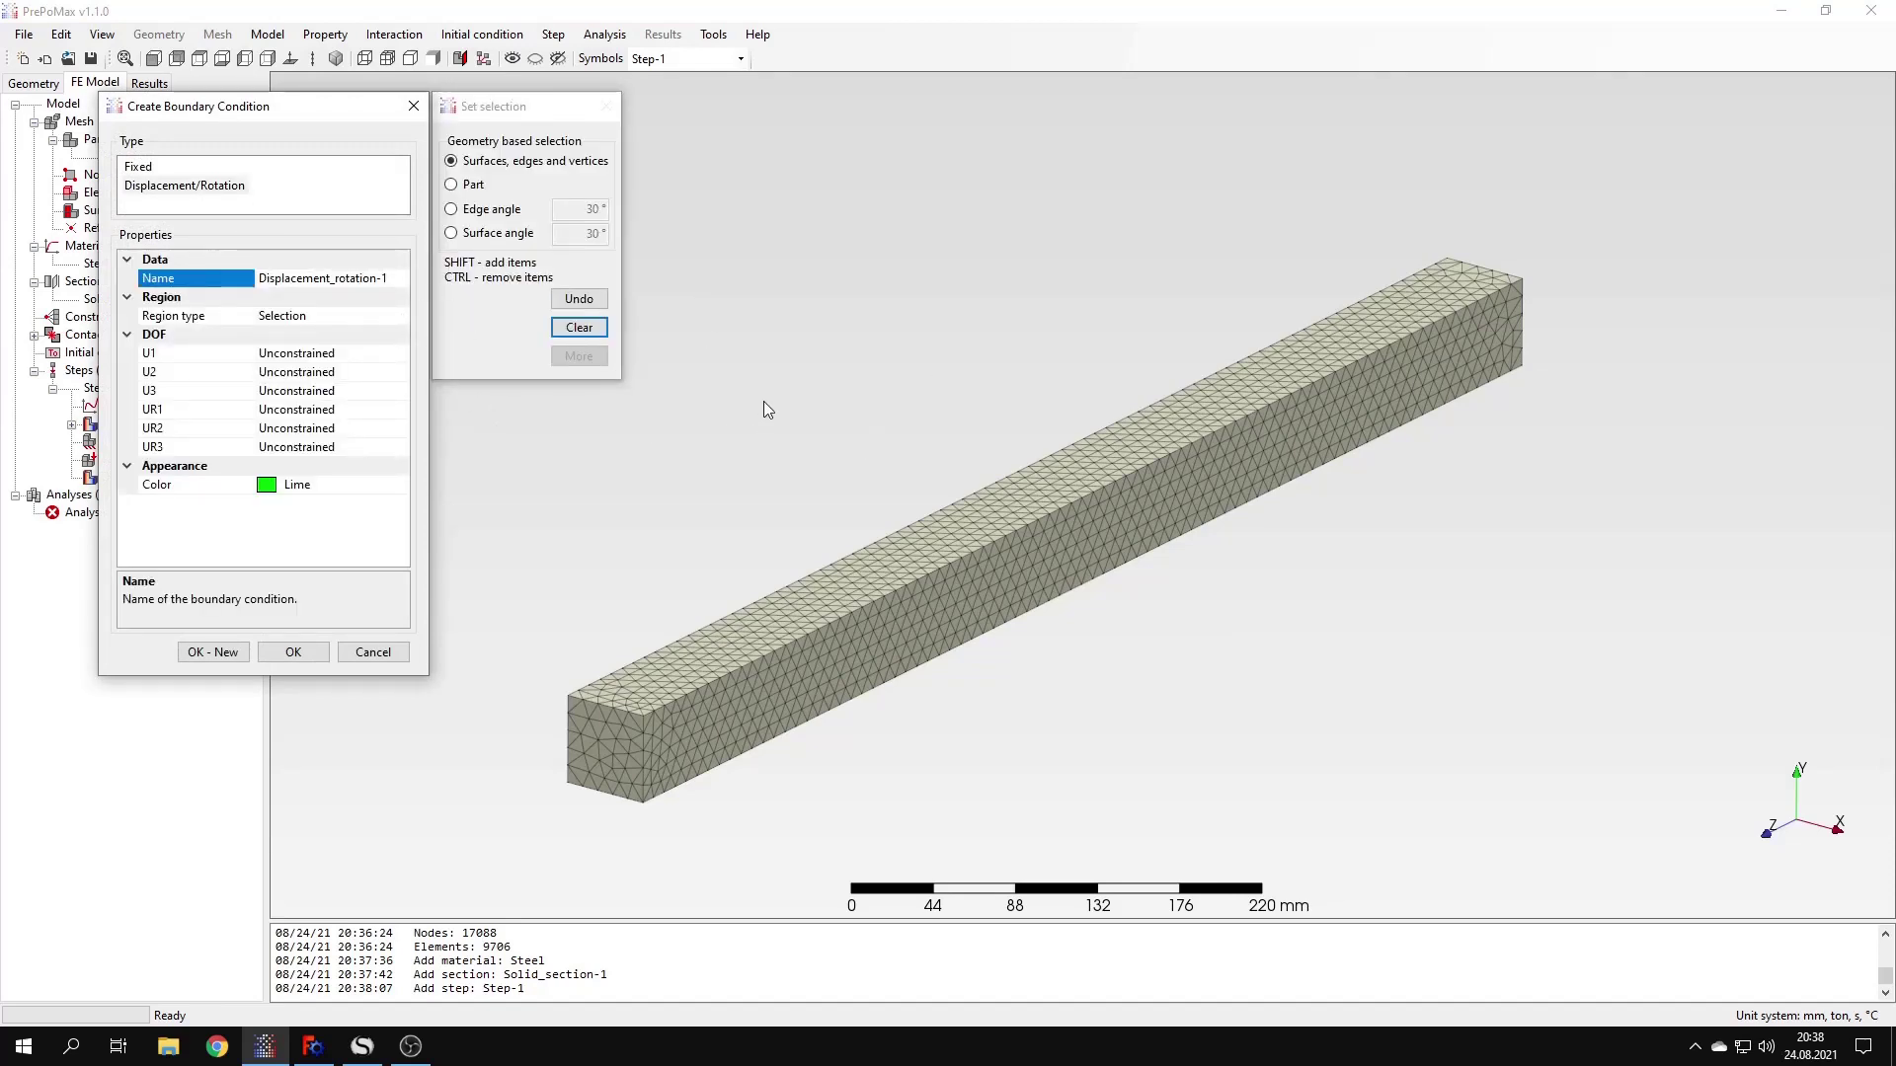
click(408, 59)
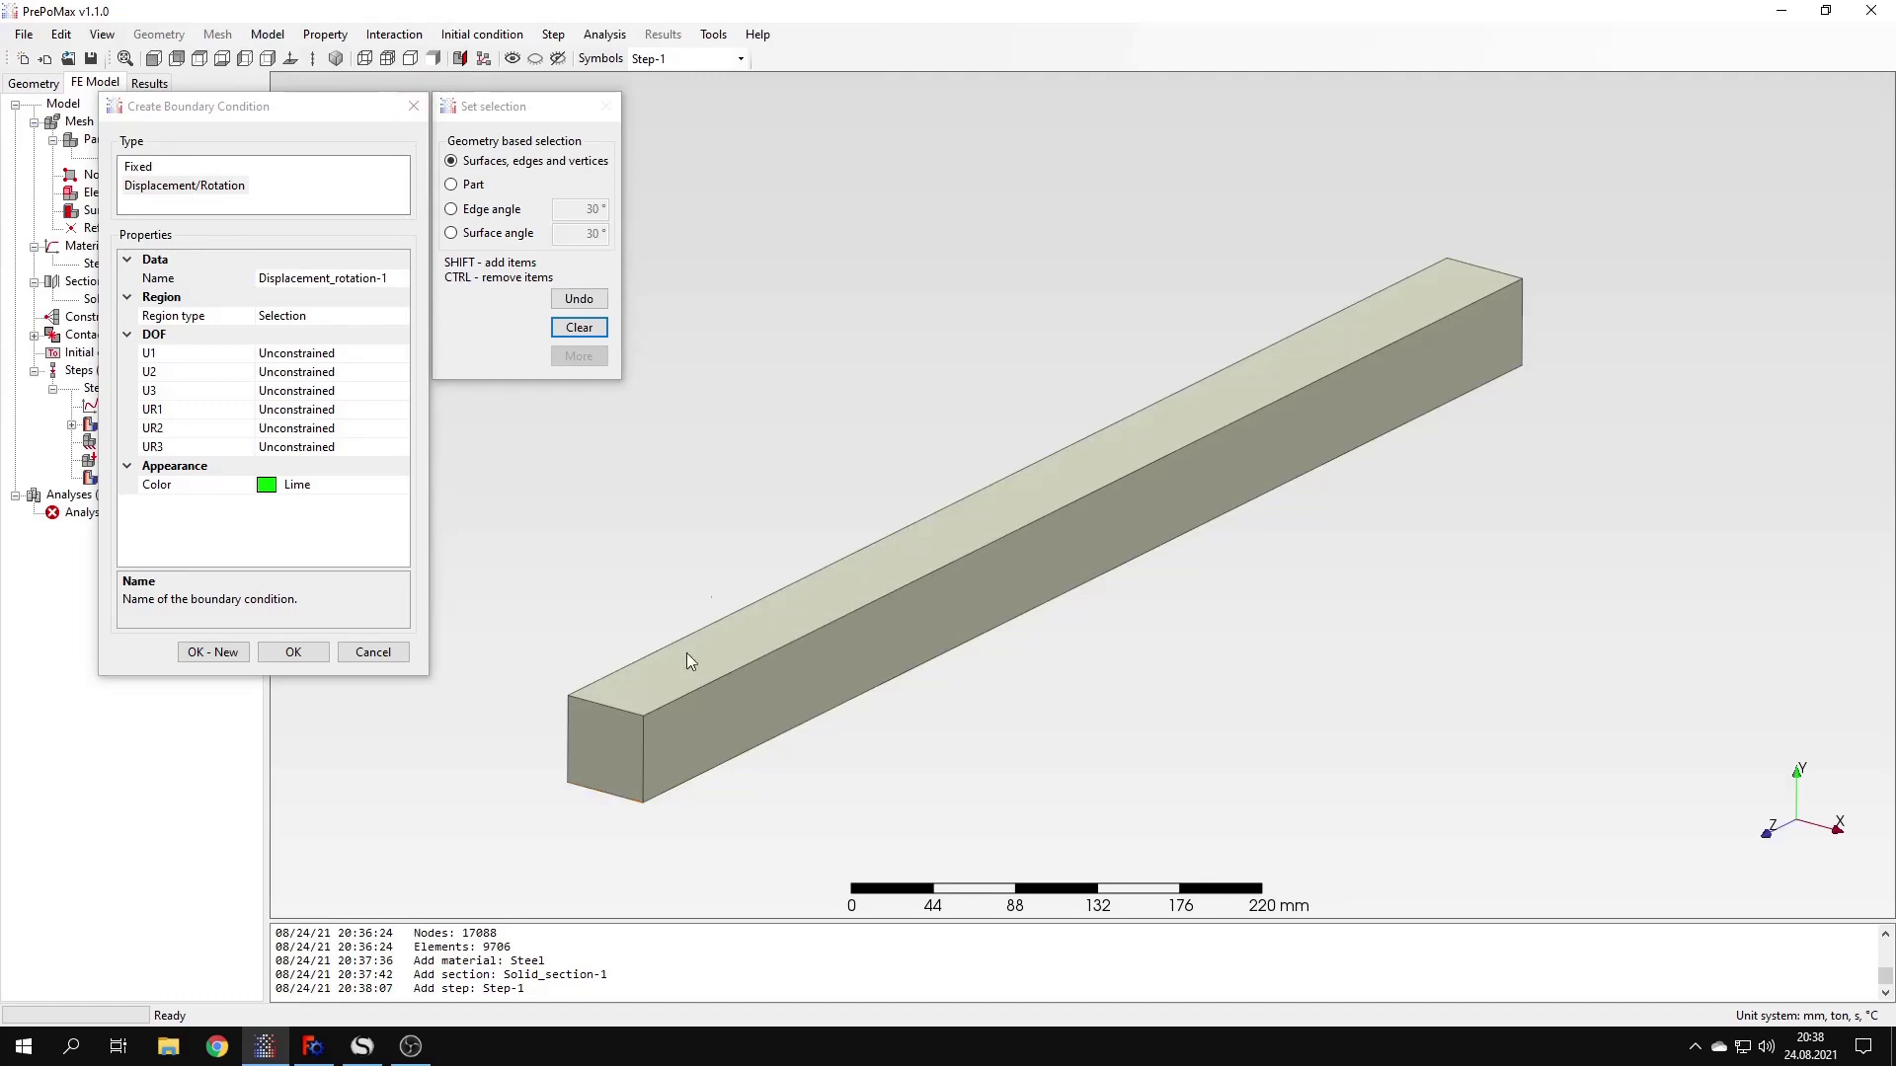
click(613, 797)
double_click(337, 354)
double_click(368, 372)
double_click(372, 392)
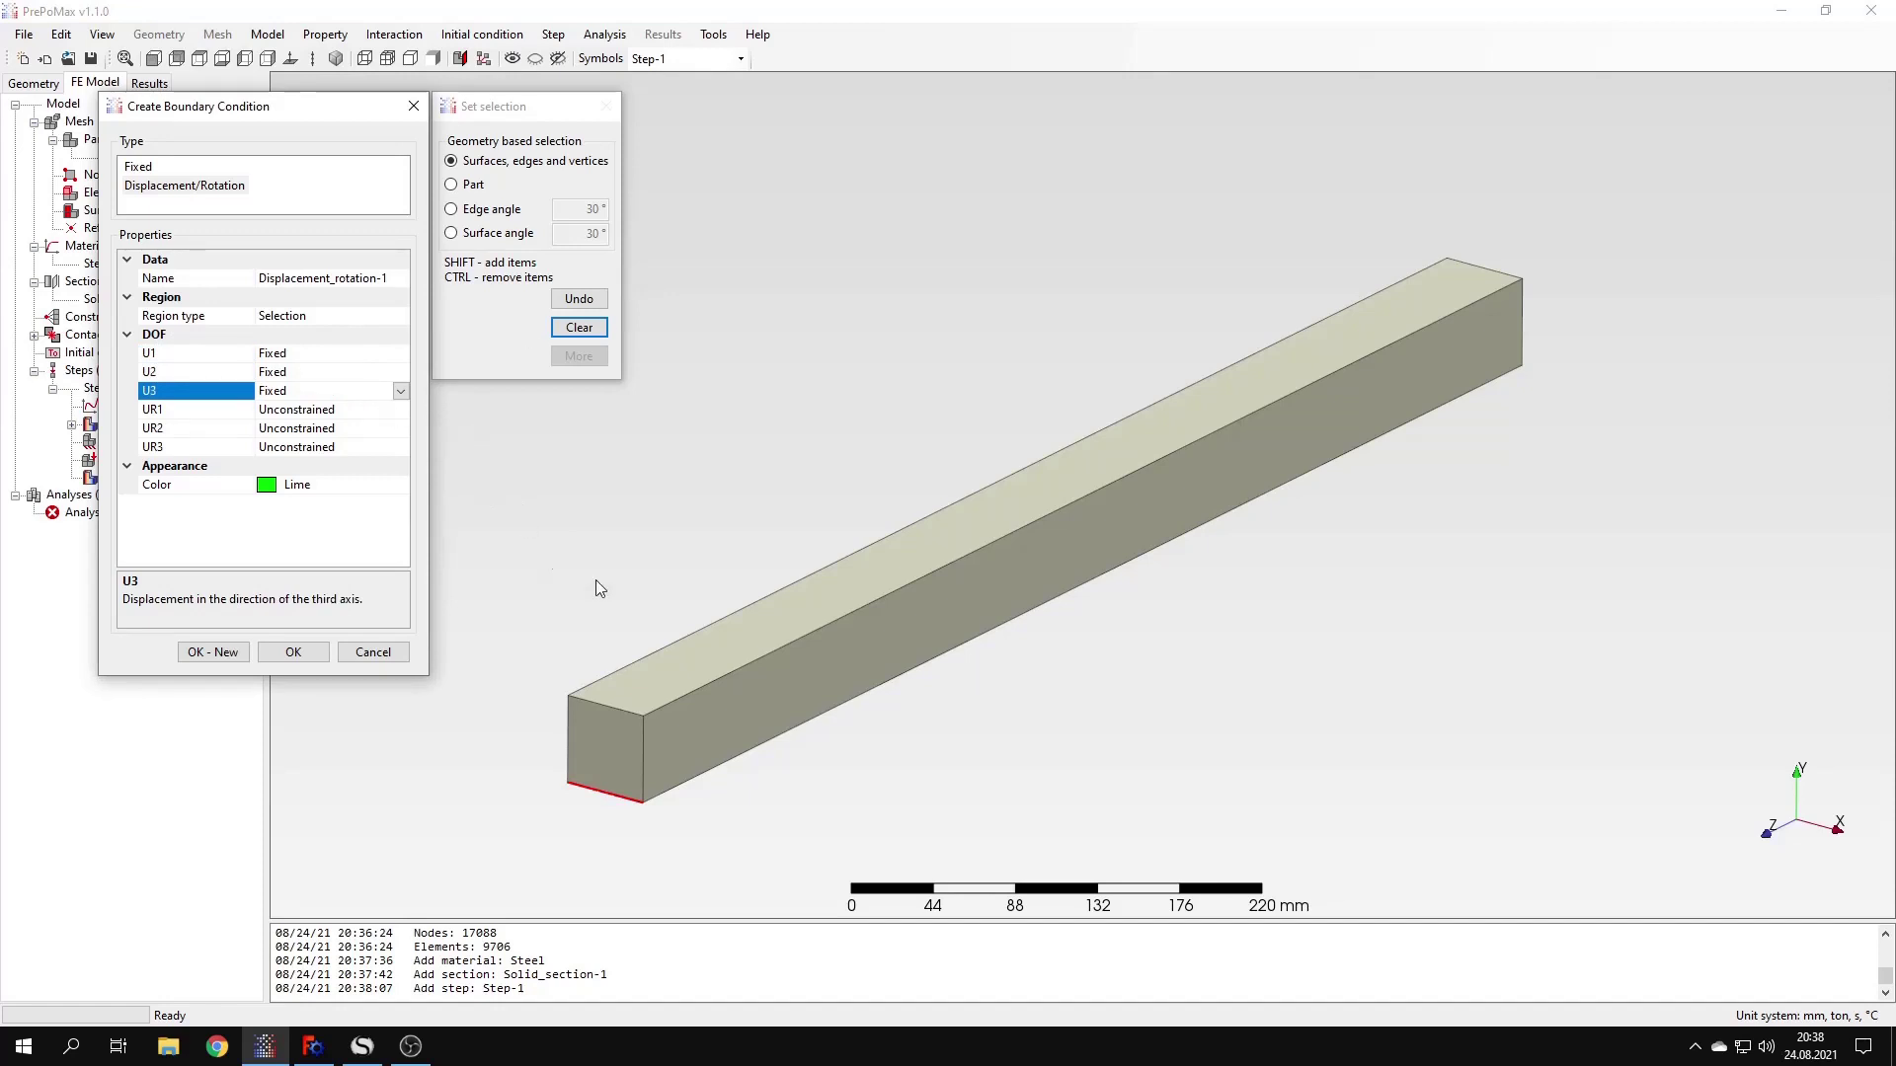
click(302, 651)
Add a second displacement boundary condition fixing U1 and U2 on the far-end edge
click(128, 424)
double_click(122, 443)
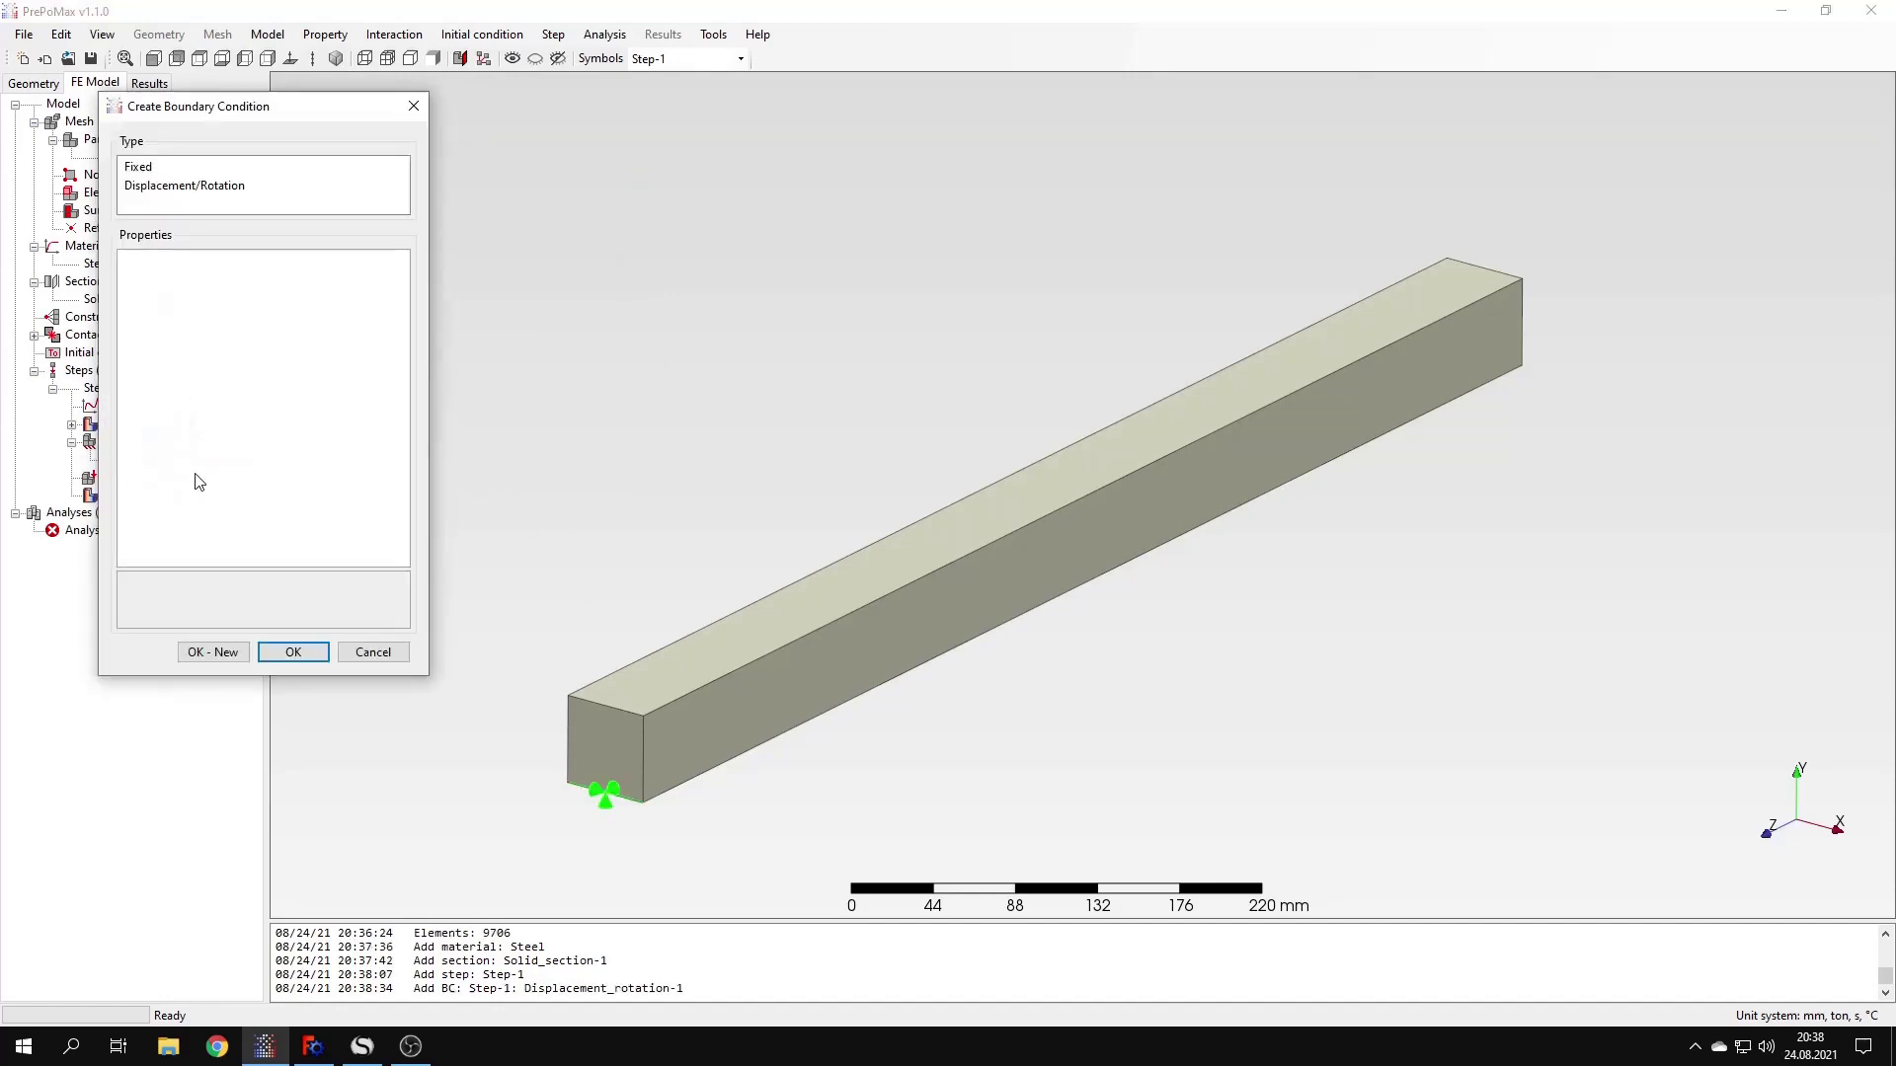
click(244, 186)
middle_drag(1688, 478, 1607, 328)
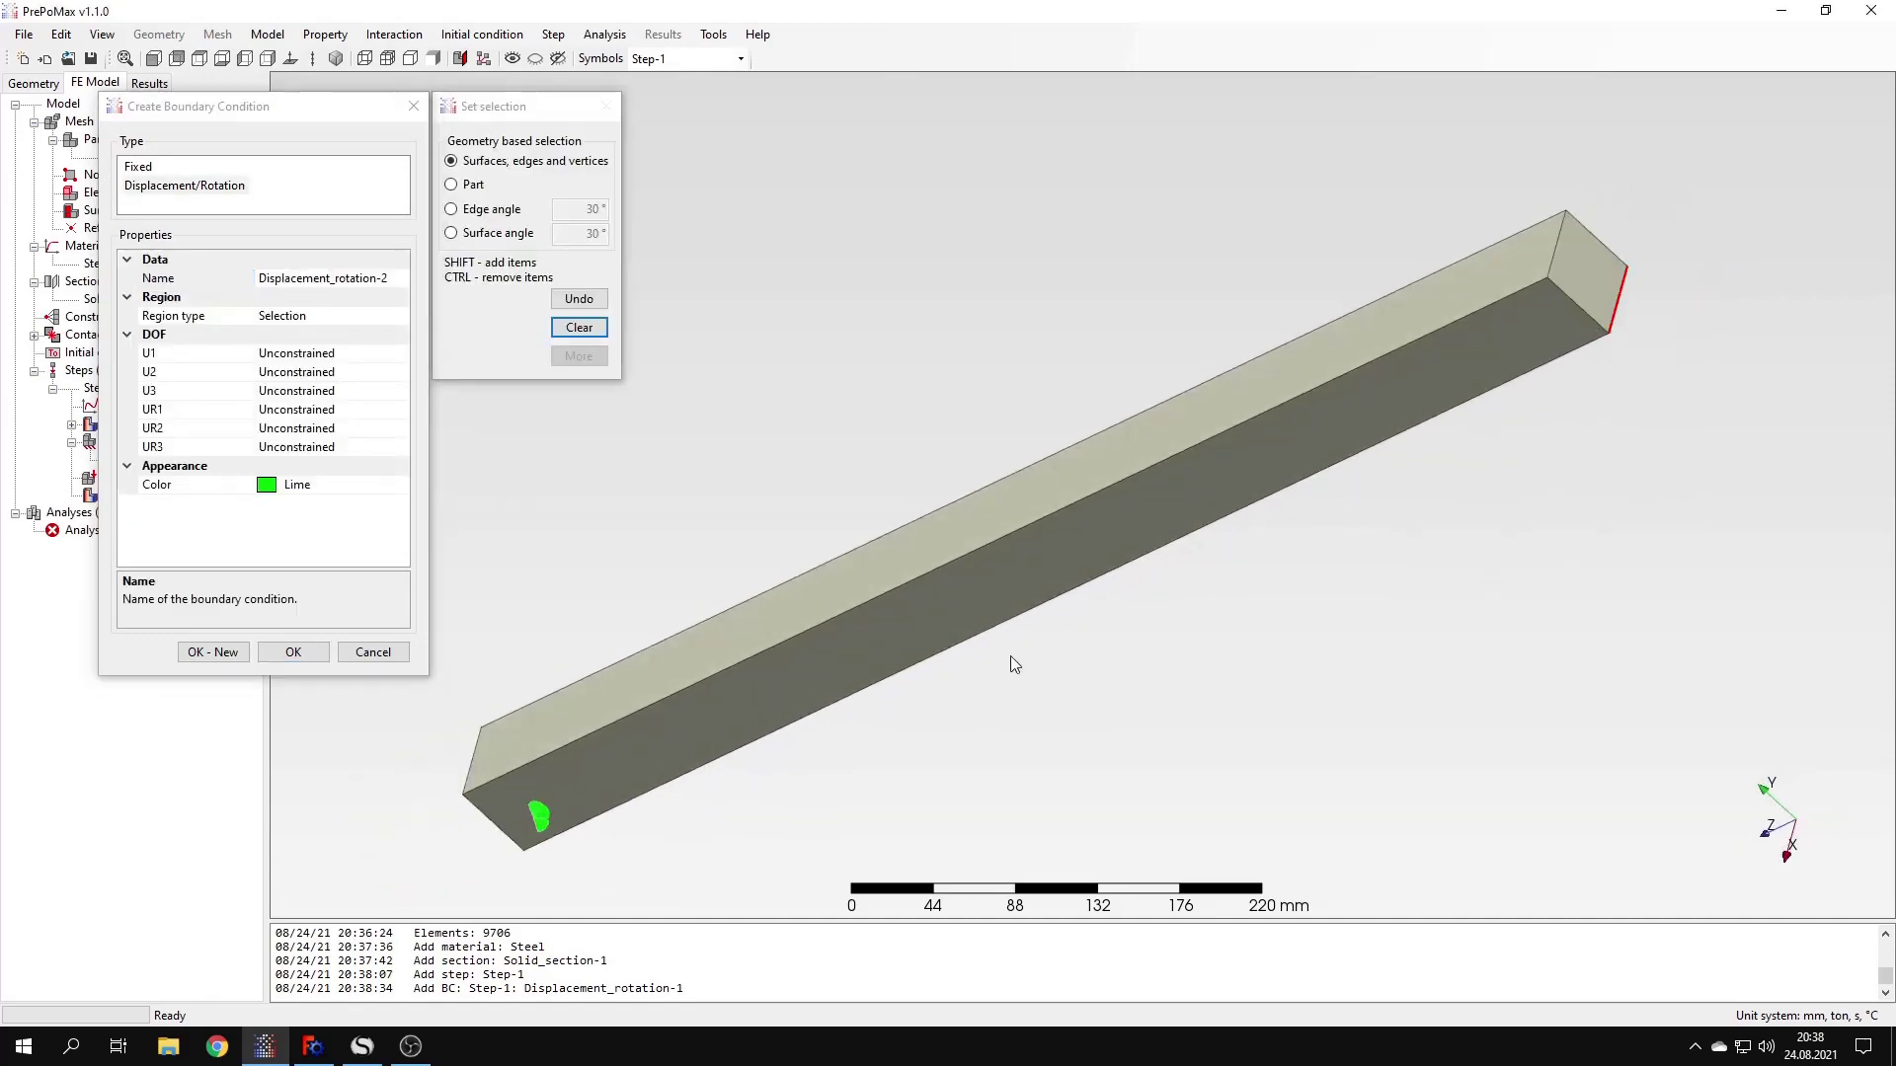
middle_drag(1011, 659, 1181, 603)
double_click(364, 353)
double_click(365, 371)
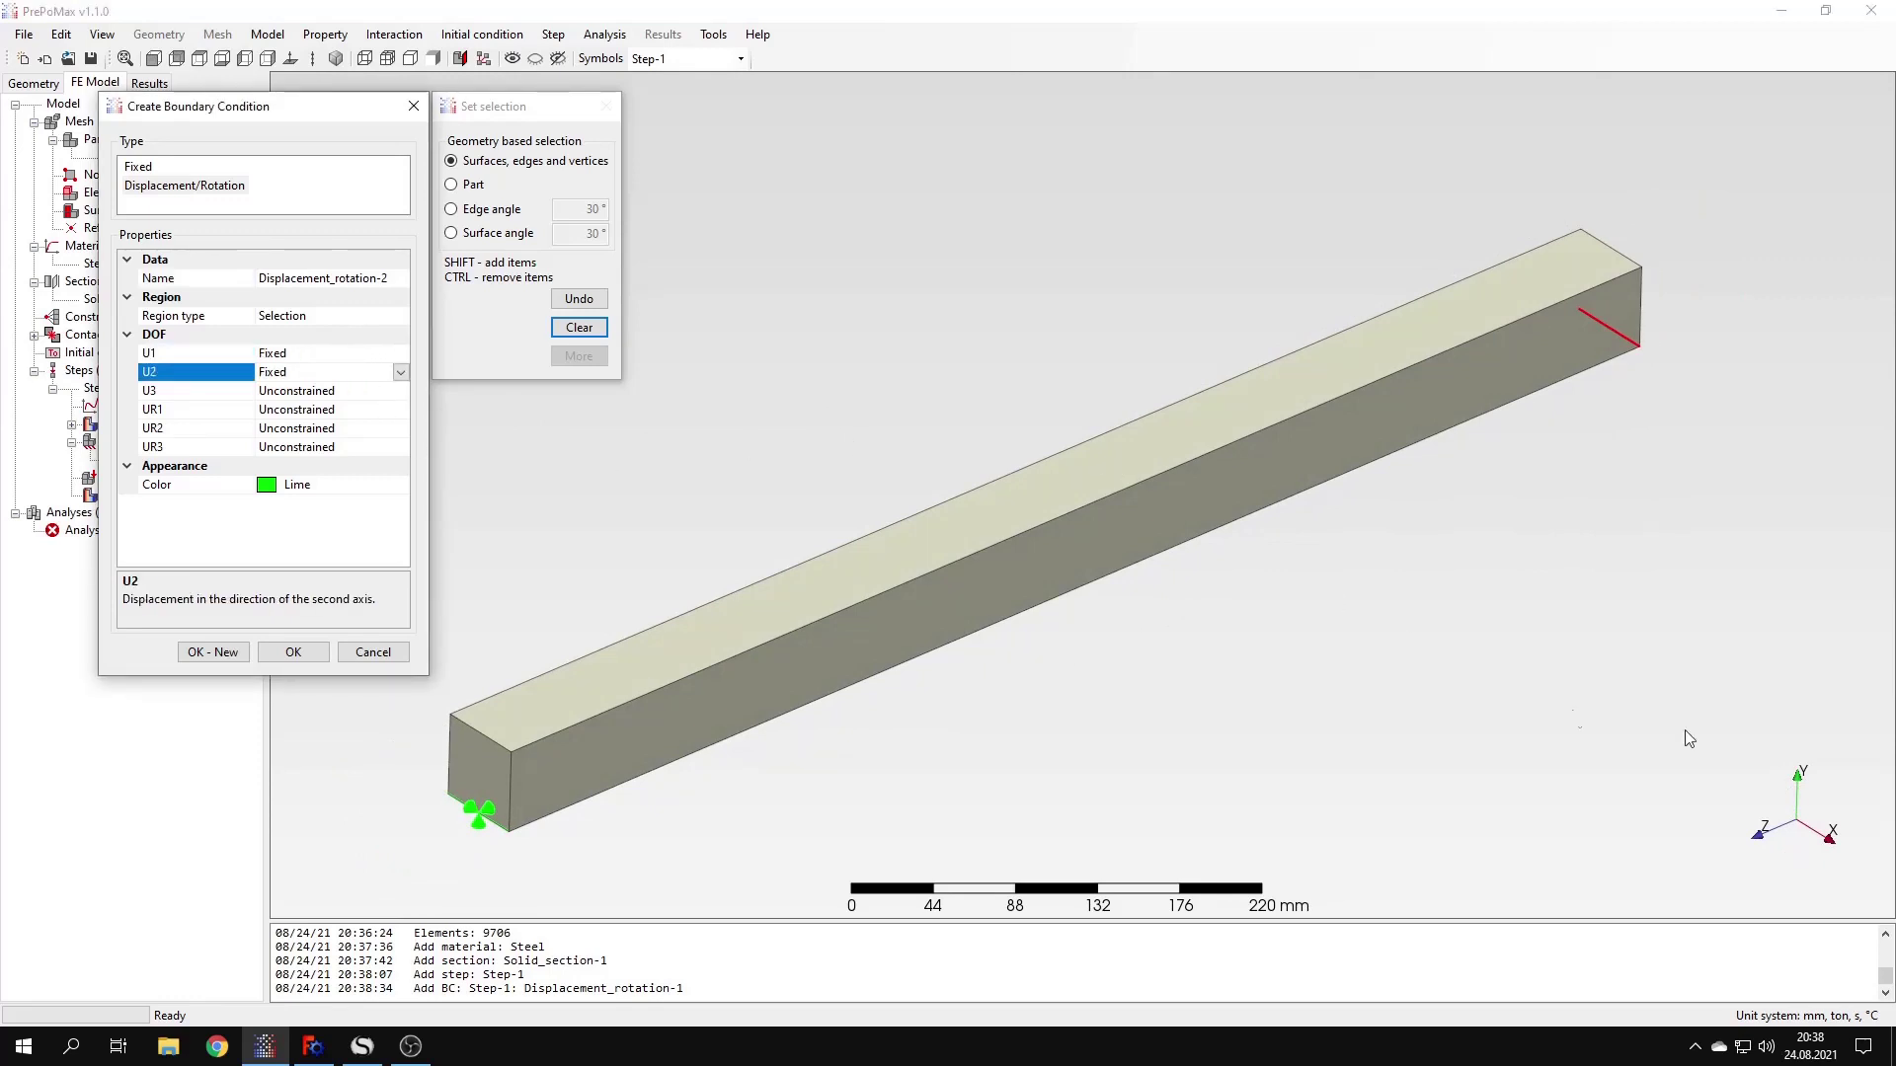
click(293, 652)
middle_drag(1317, 488, 1387, 526)
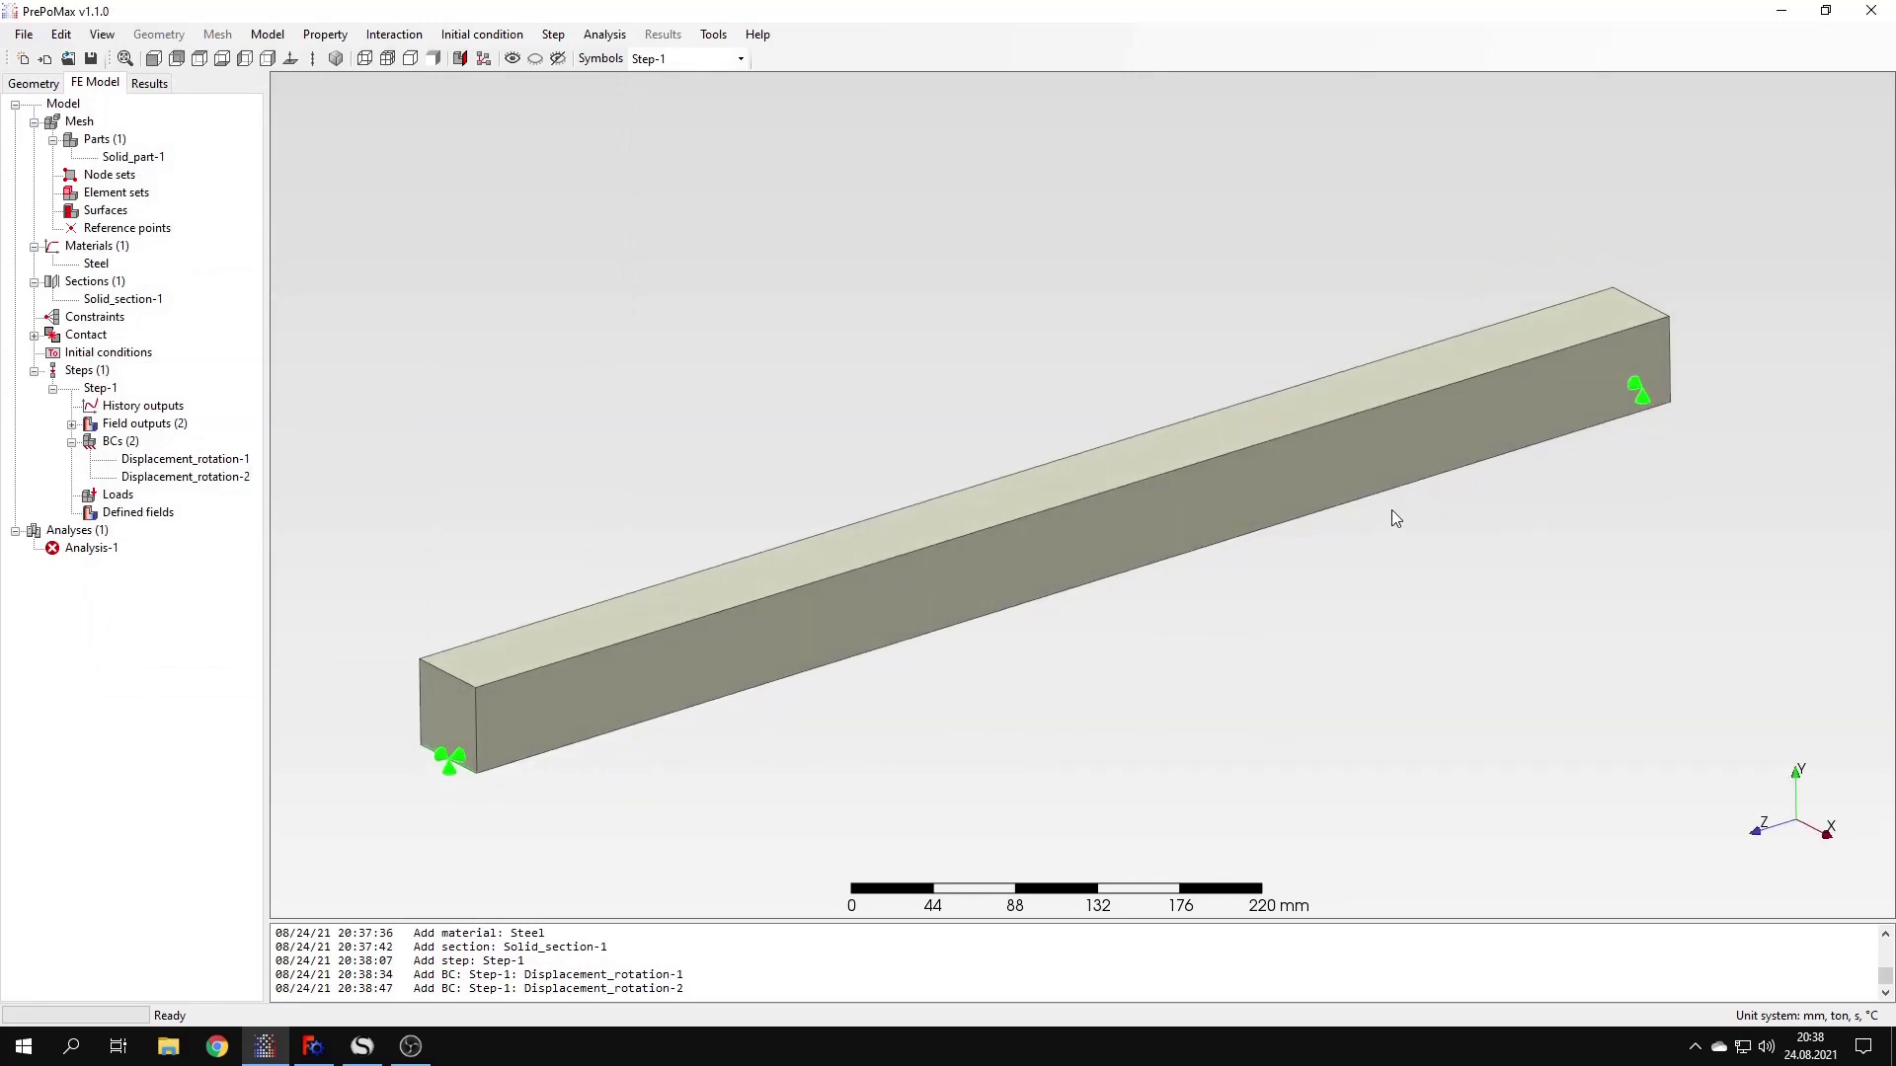
double_click(131, 497)
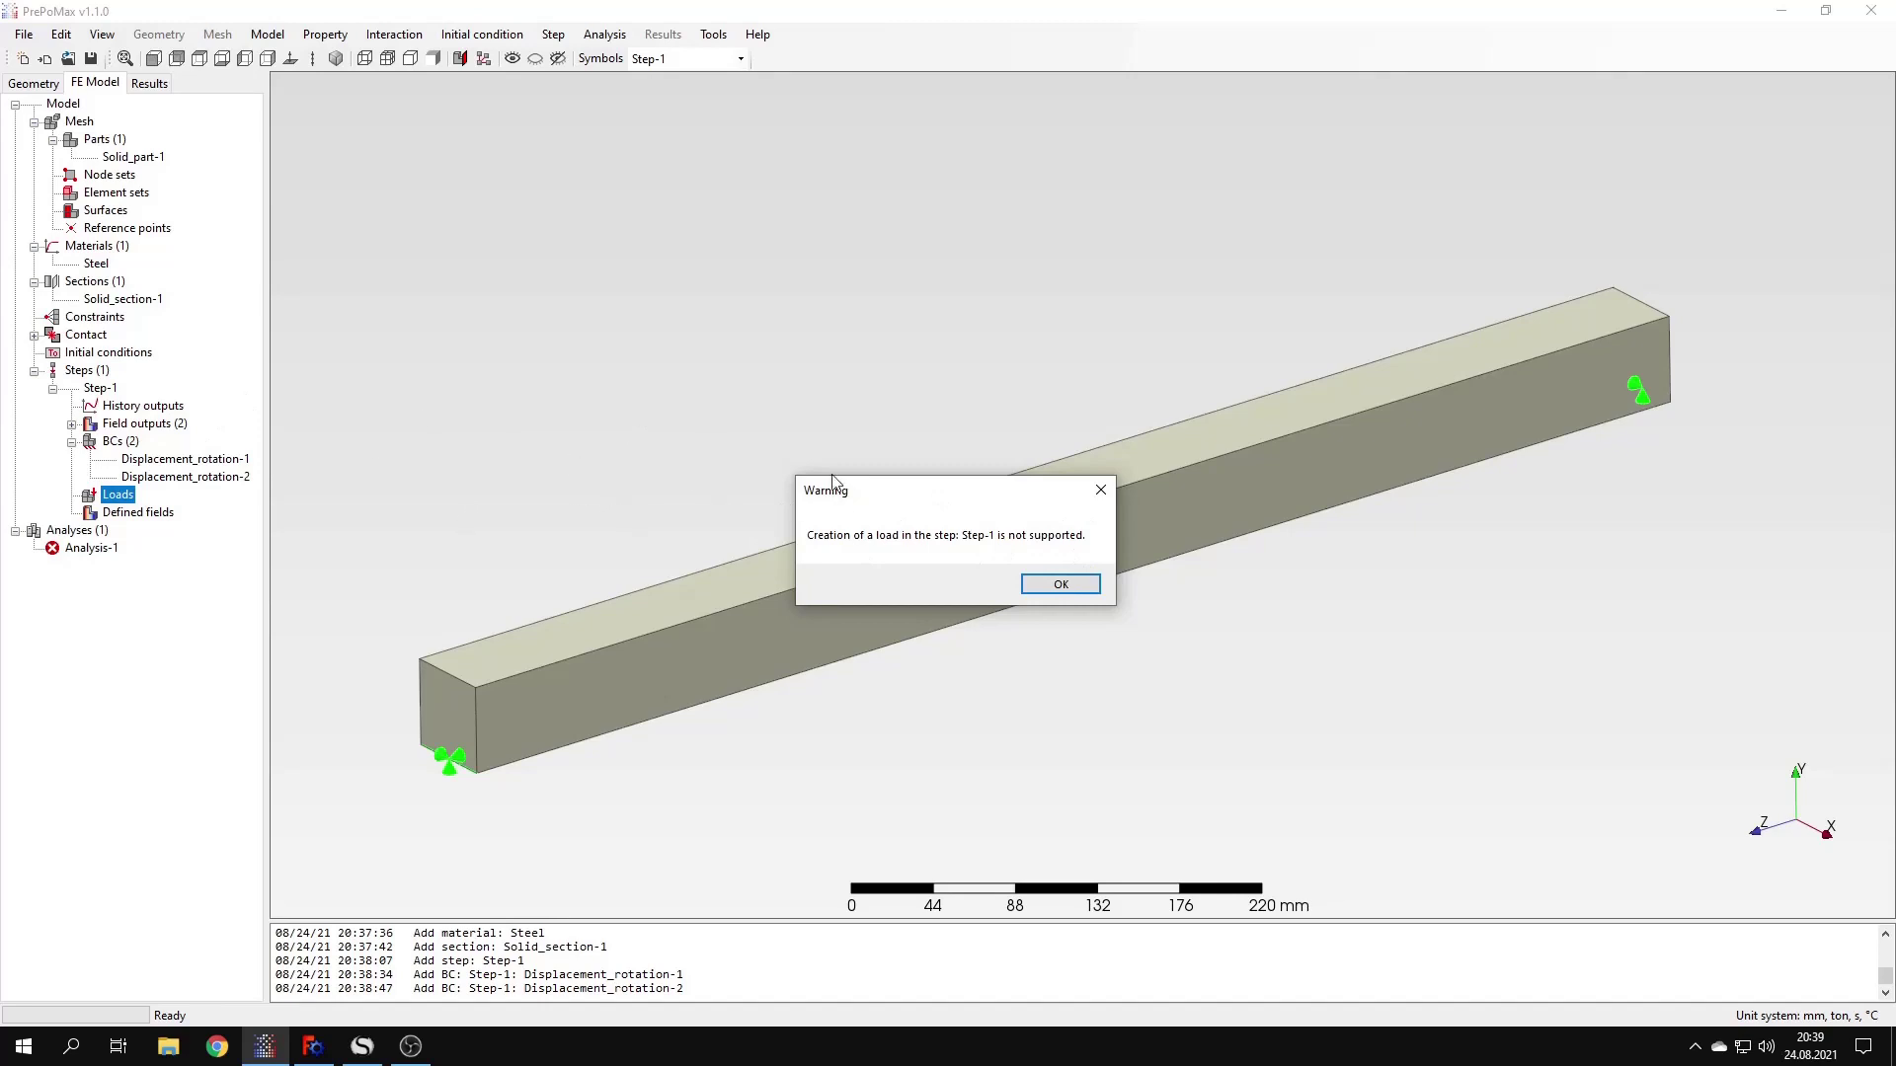
click(1061, 584)
click(553, 476)
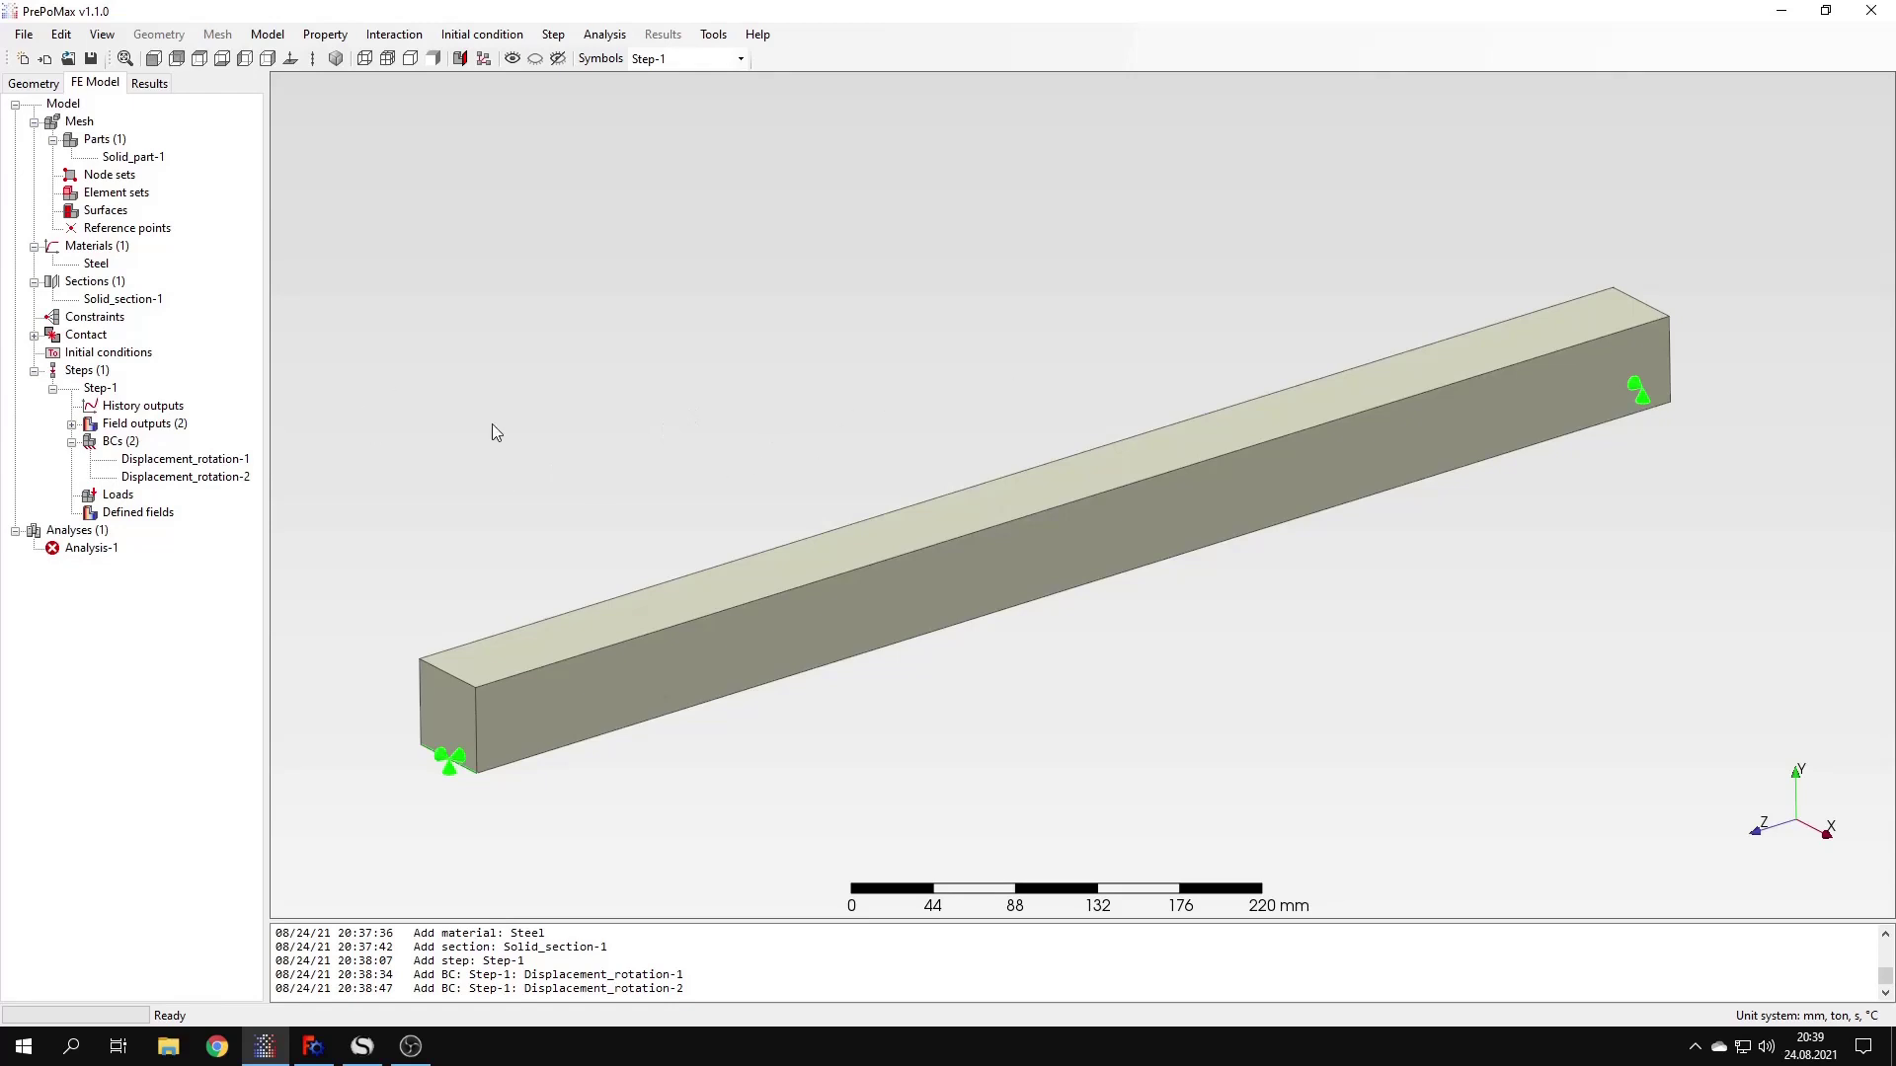
right_click(99, 550)
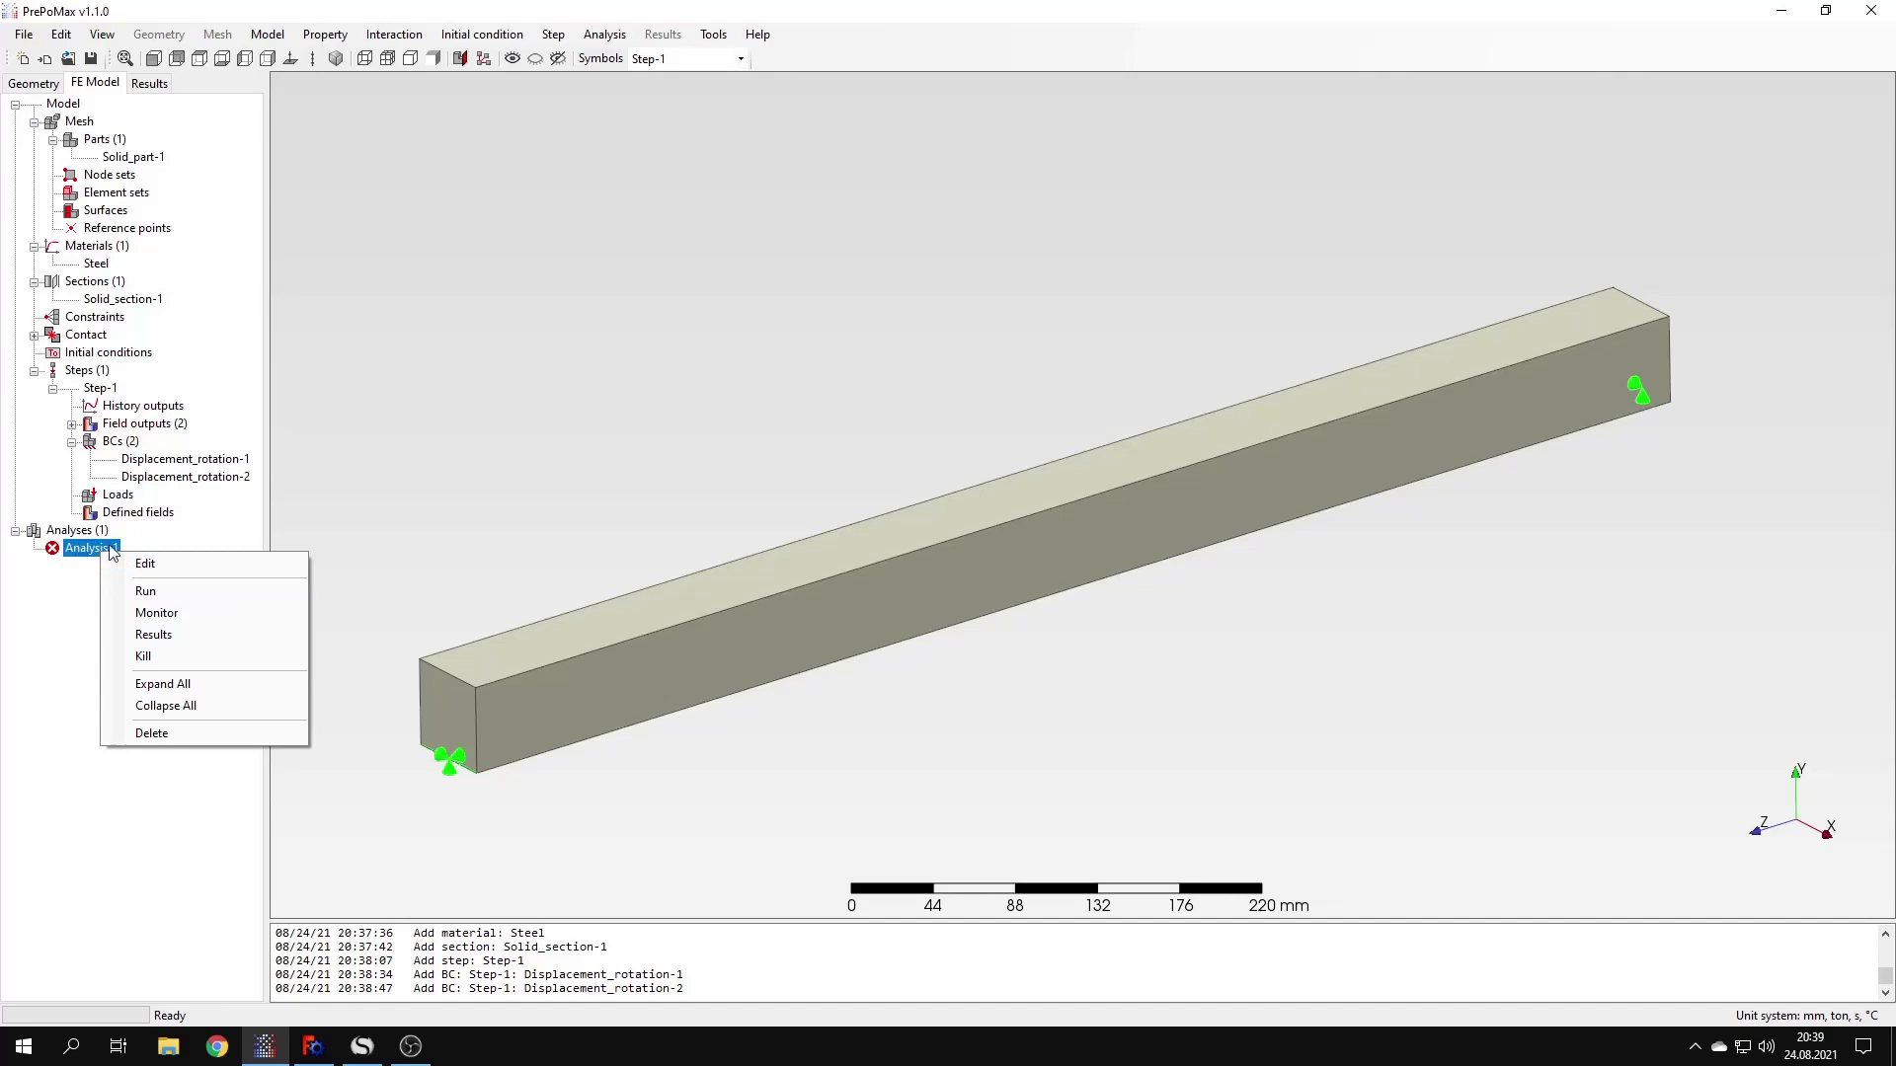
Run Analysis-1, allowing the existing analysis files to be overwritten
click(180, 590)
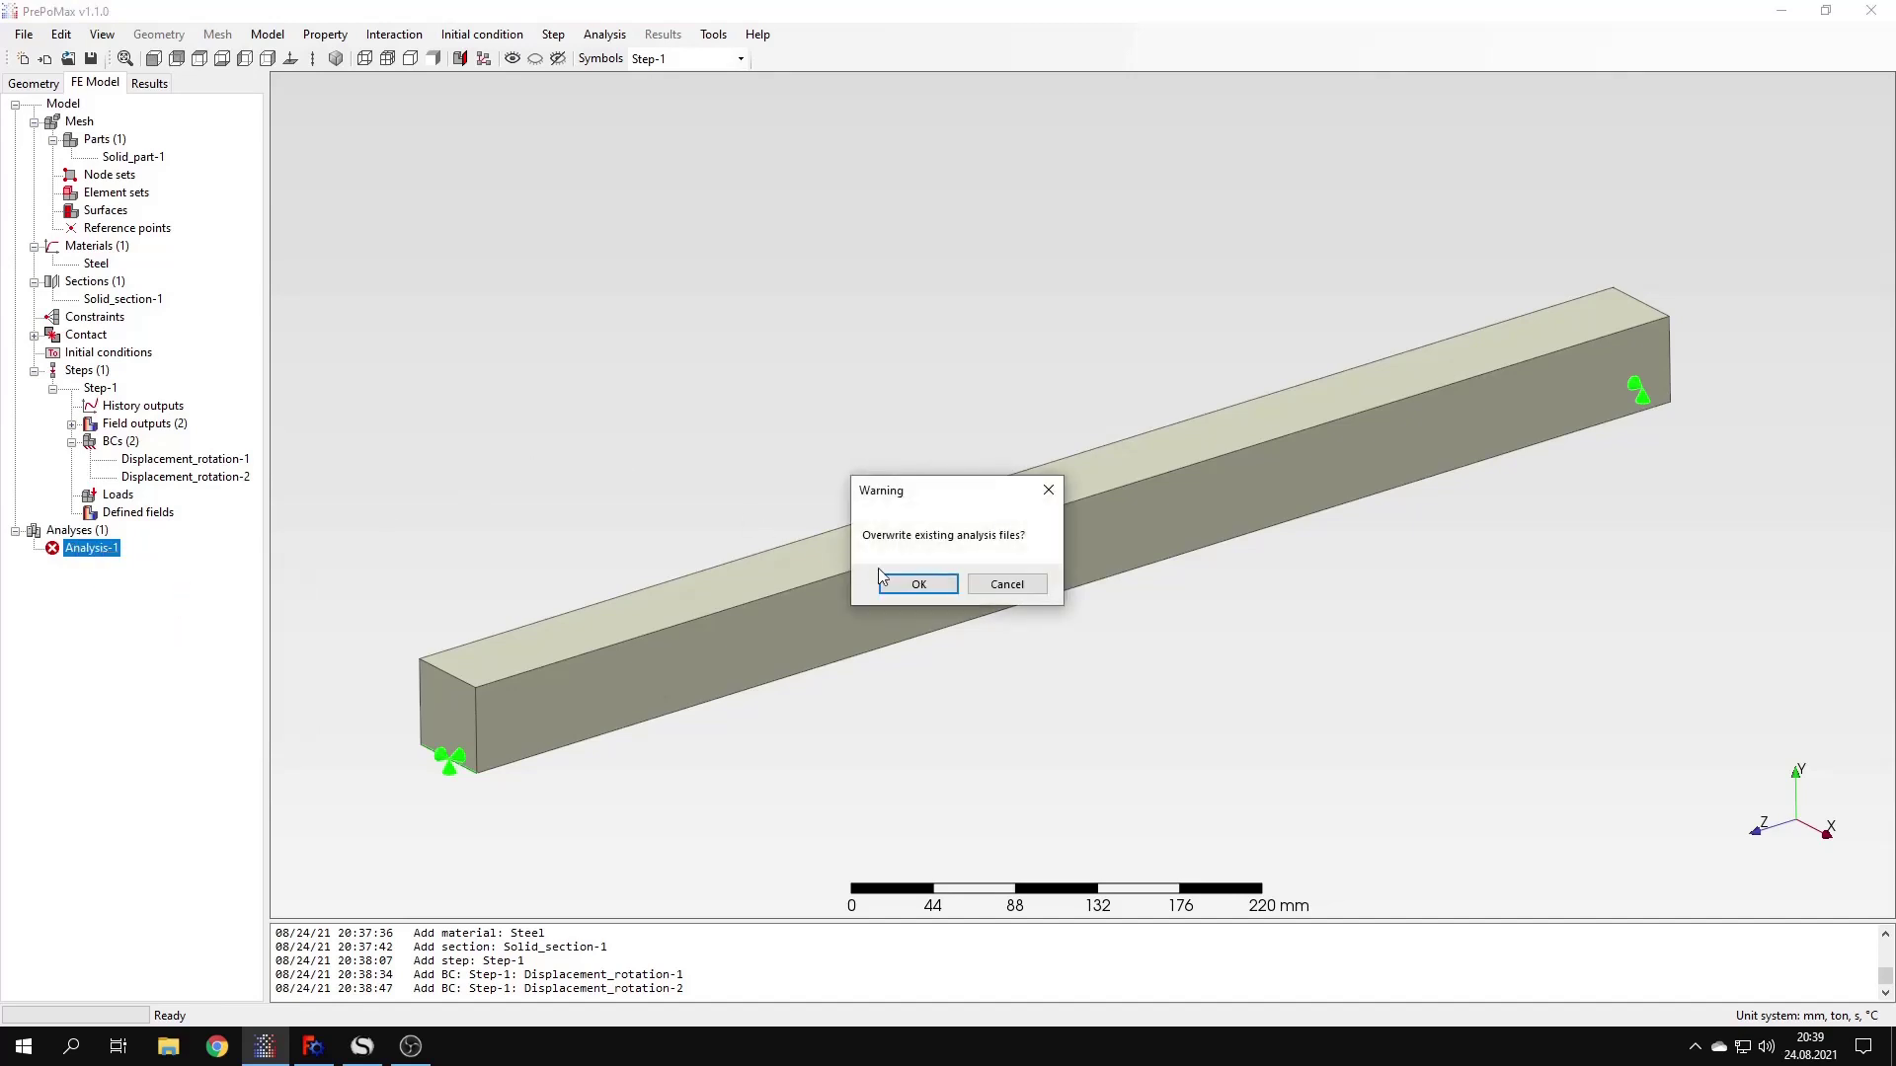
click(929, 587)
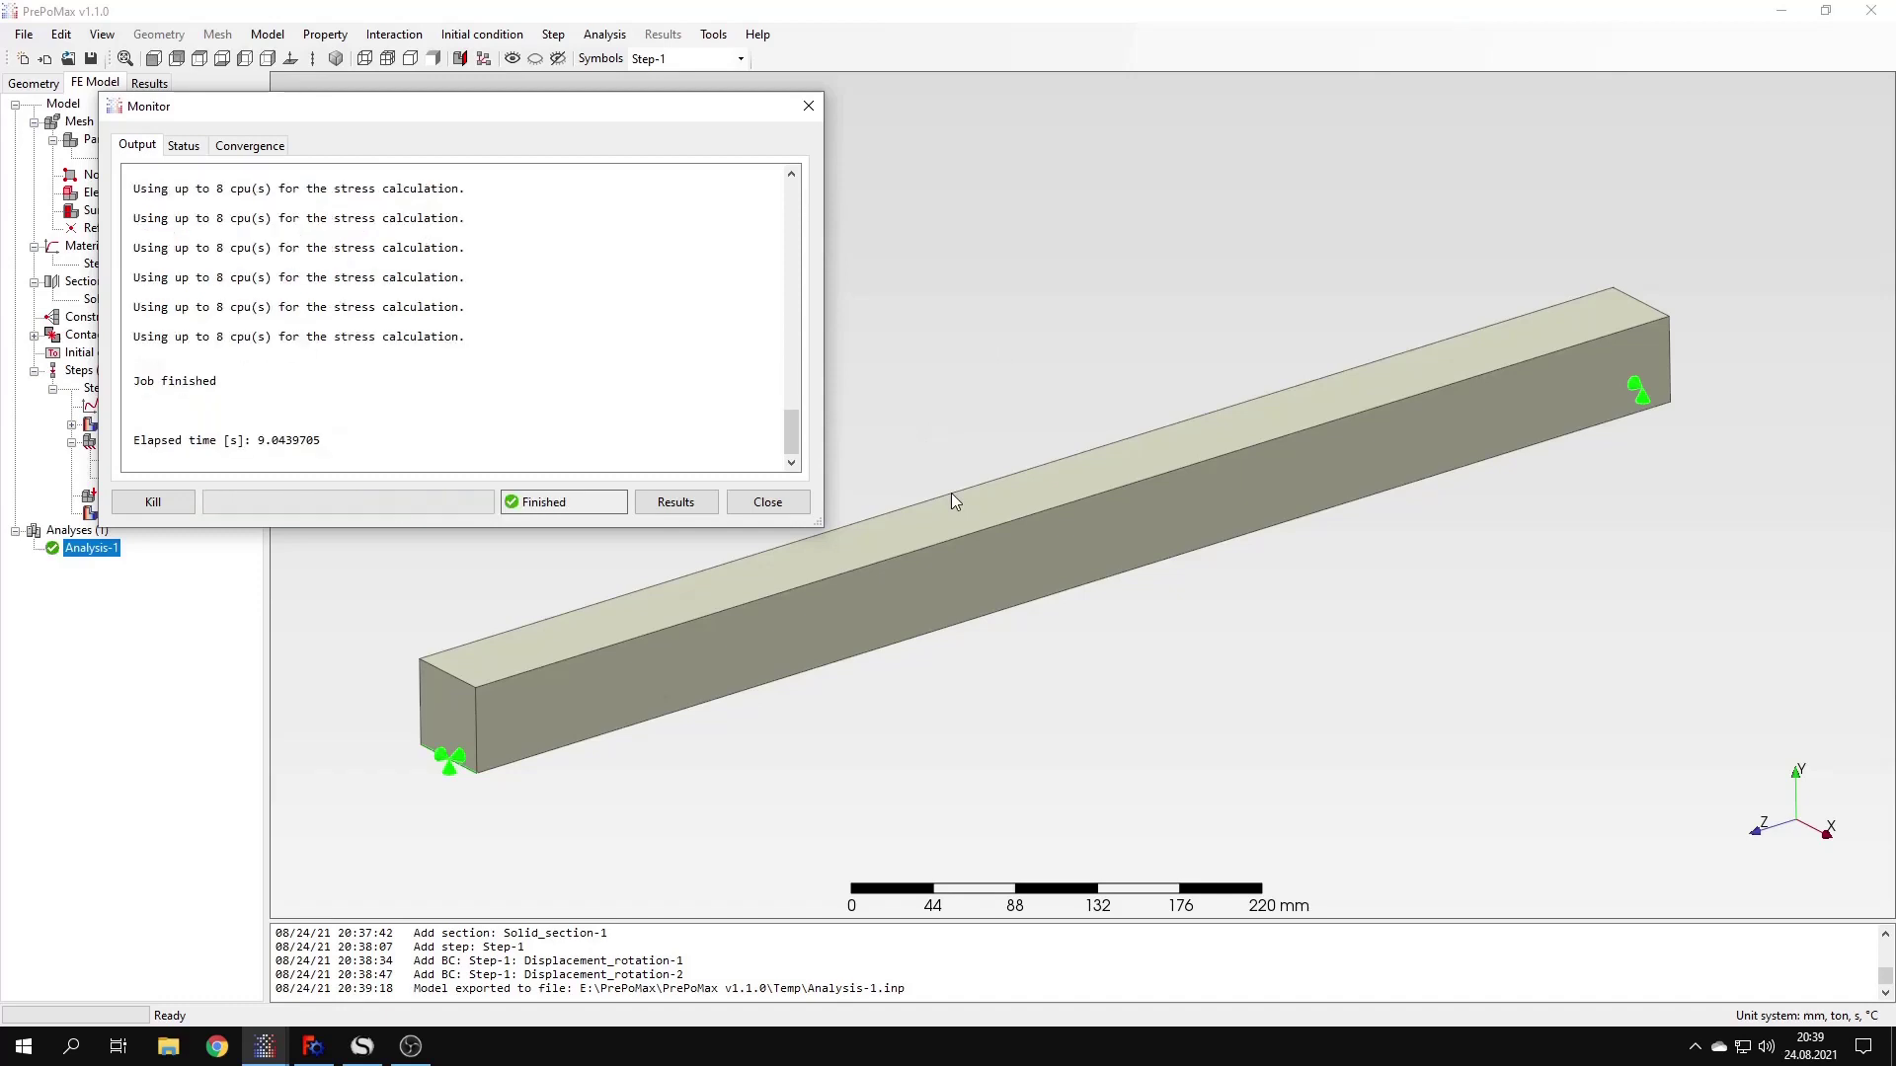
Load the results and browse mode shapes 1 through 4
click(686, 505)
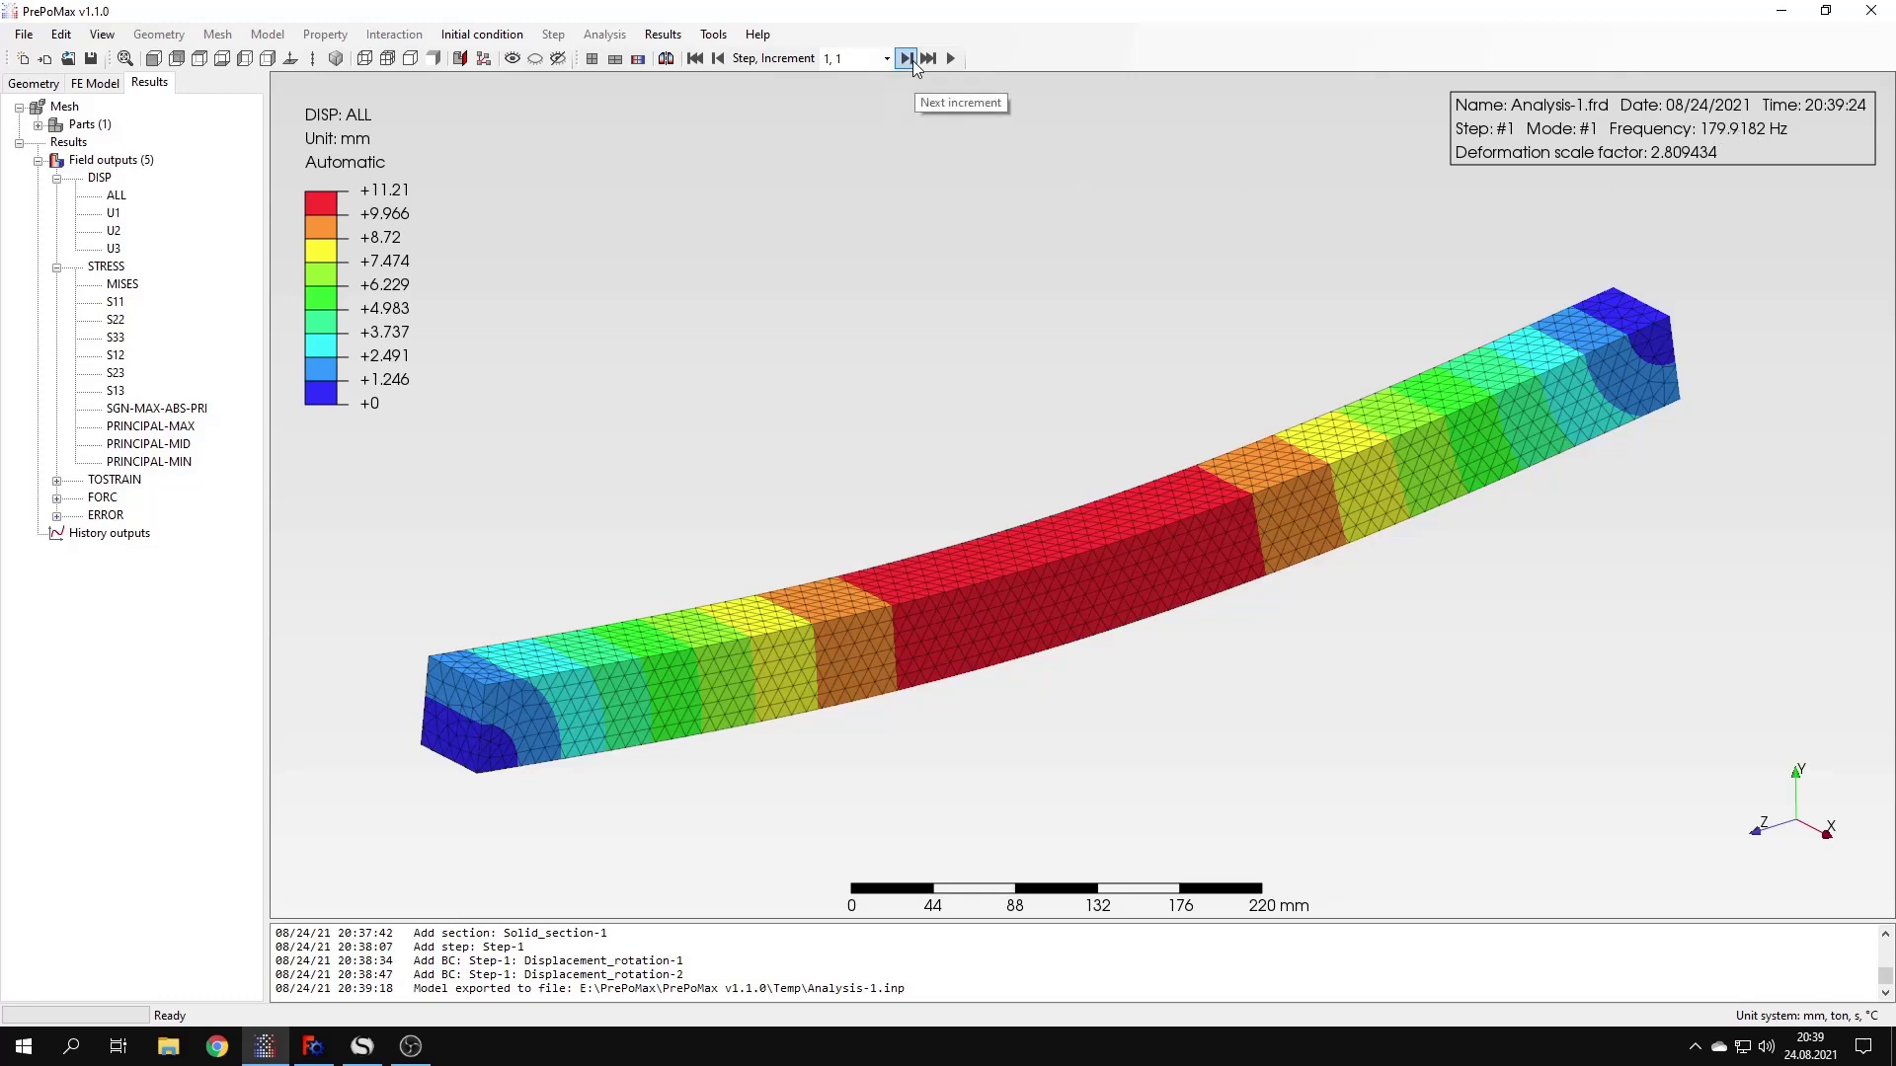
click(906, 58)
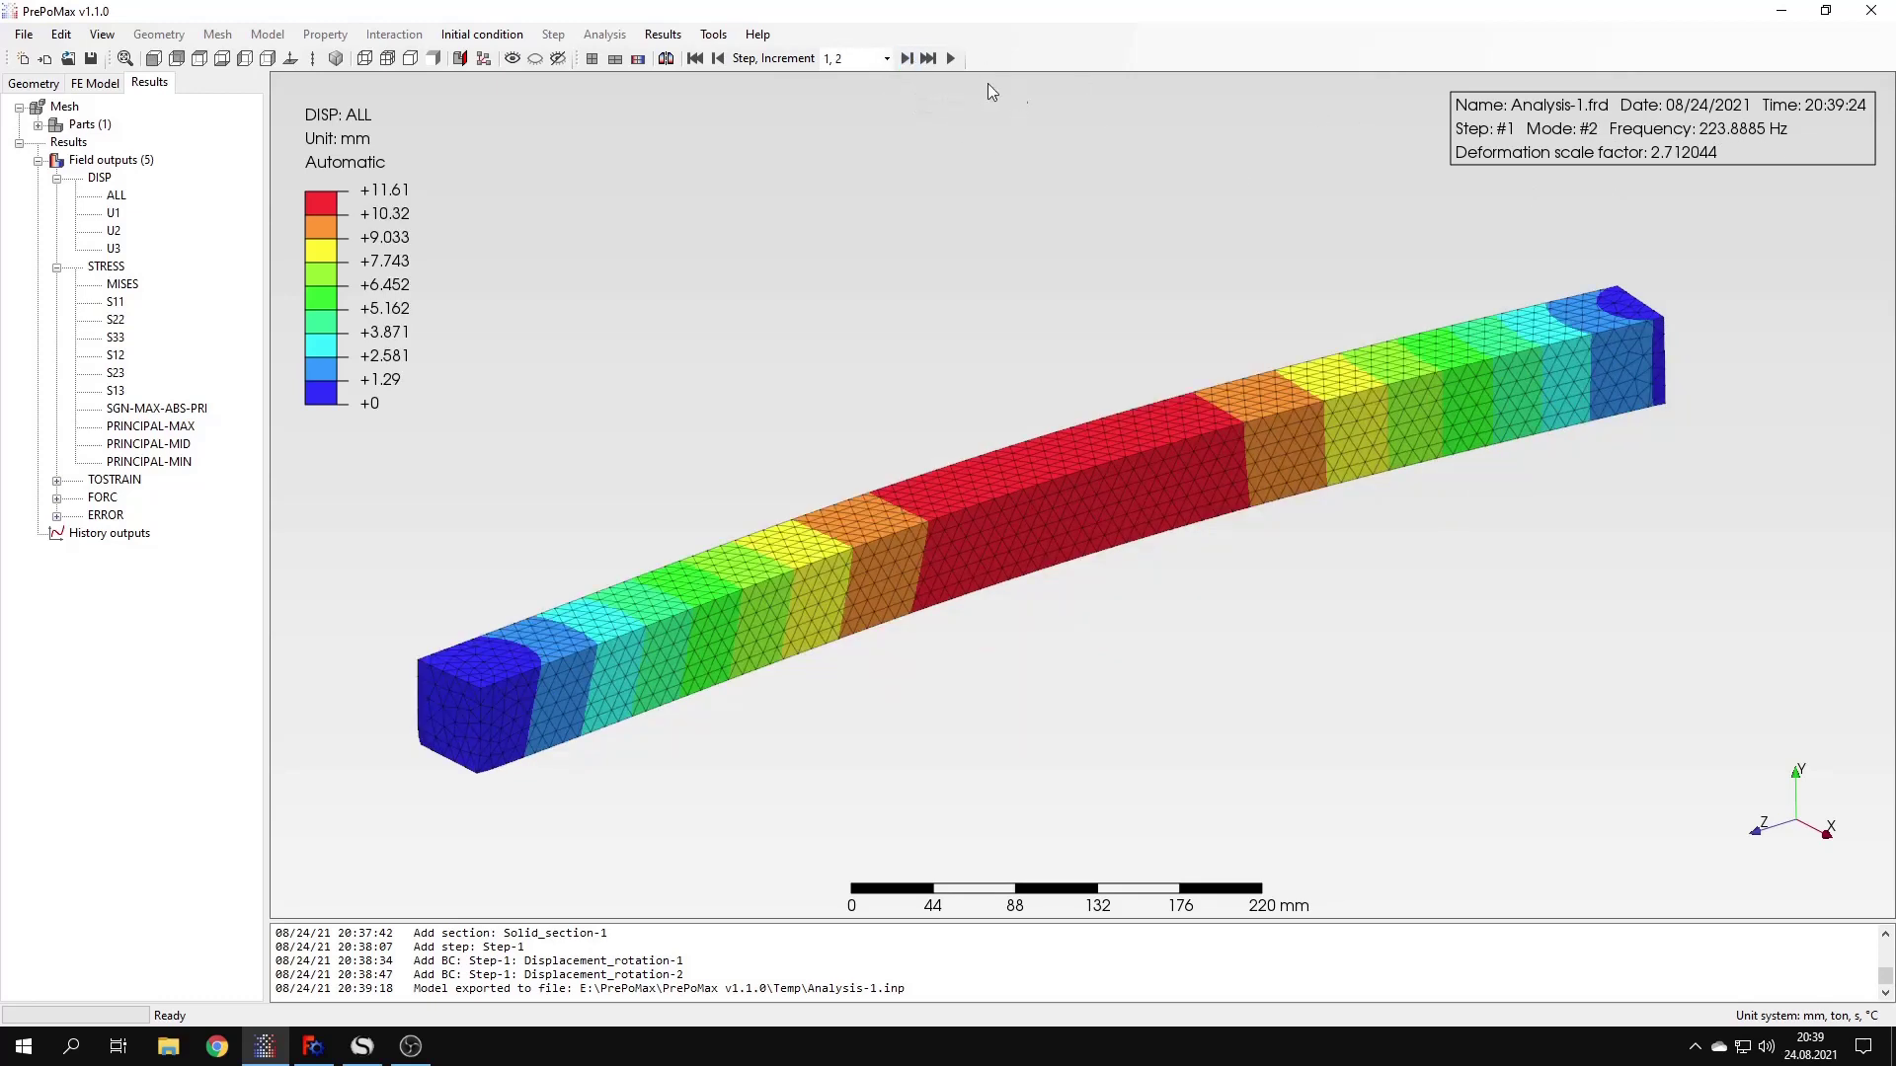
click(905, 58)
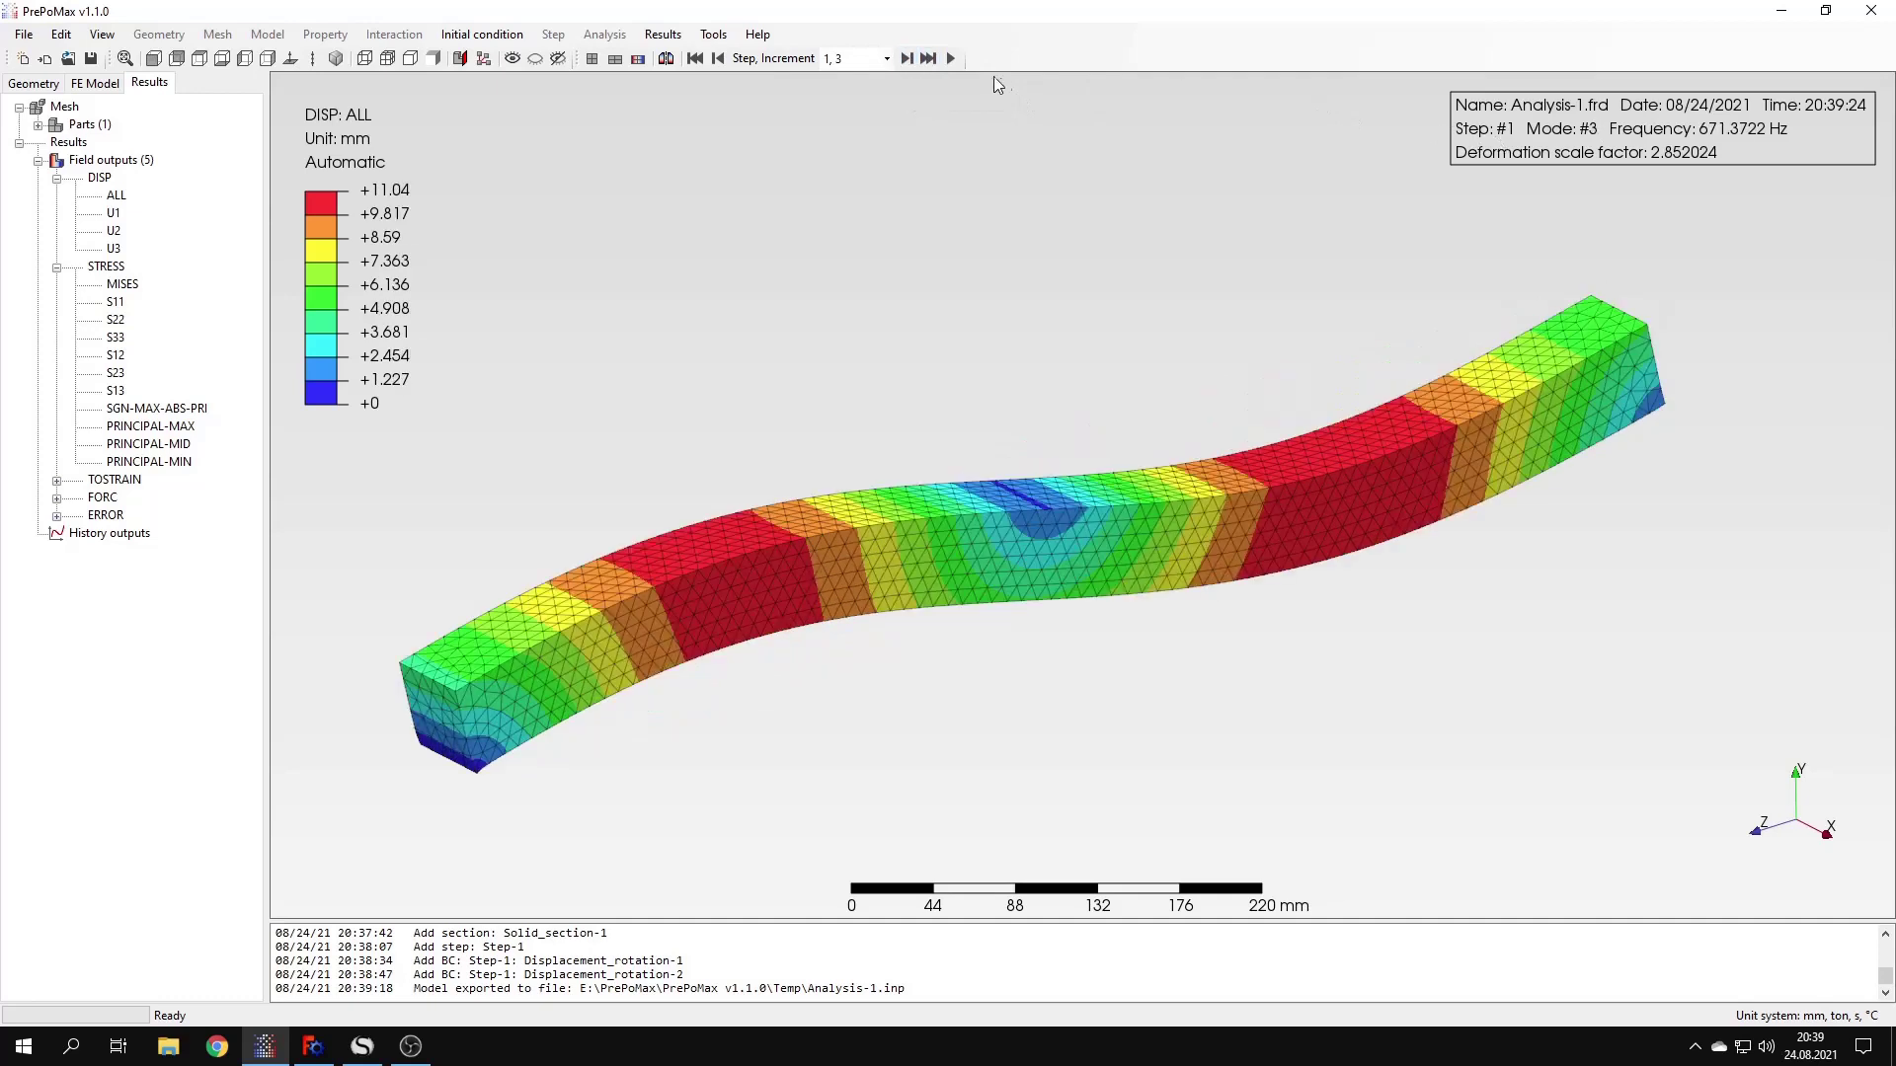
click(718, 60)
click(718, 59)
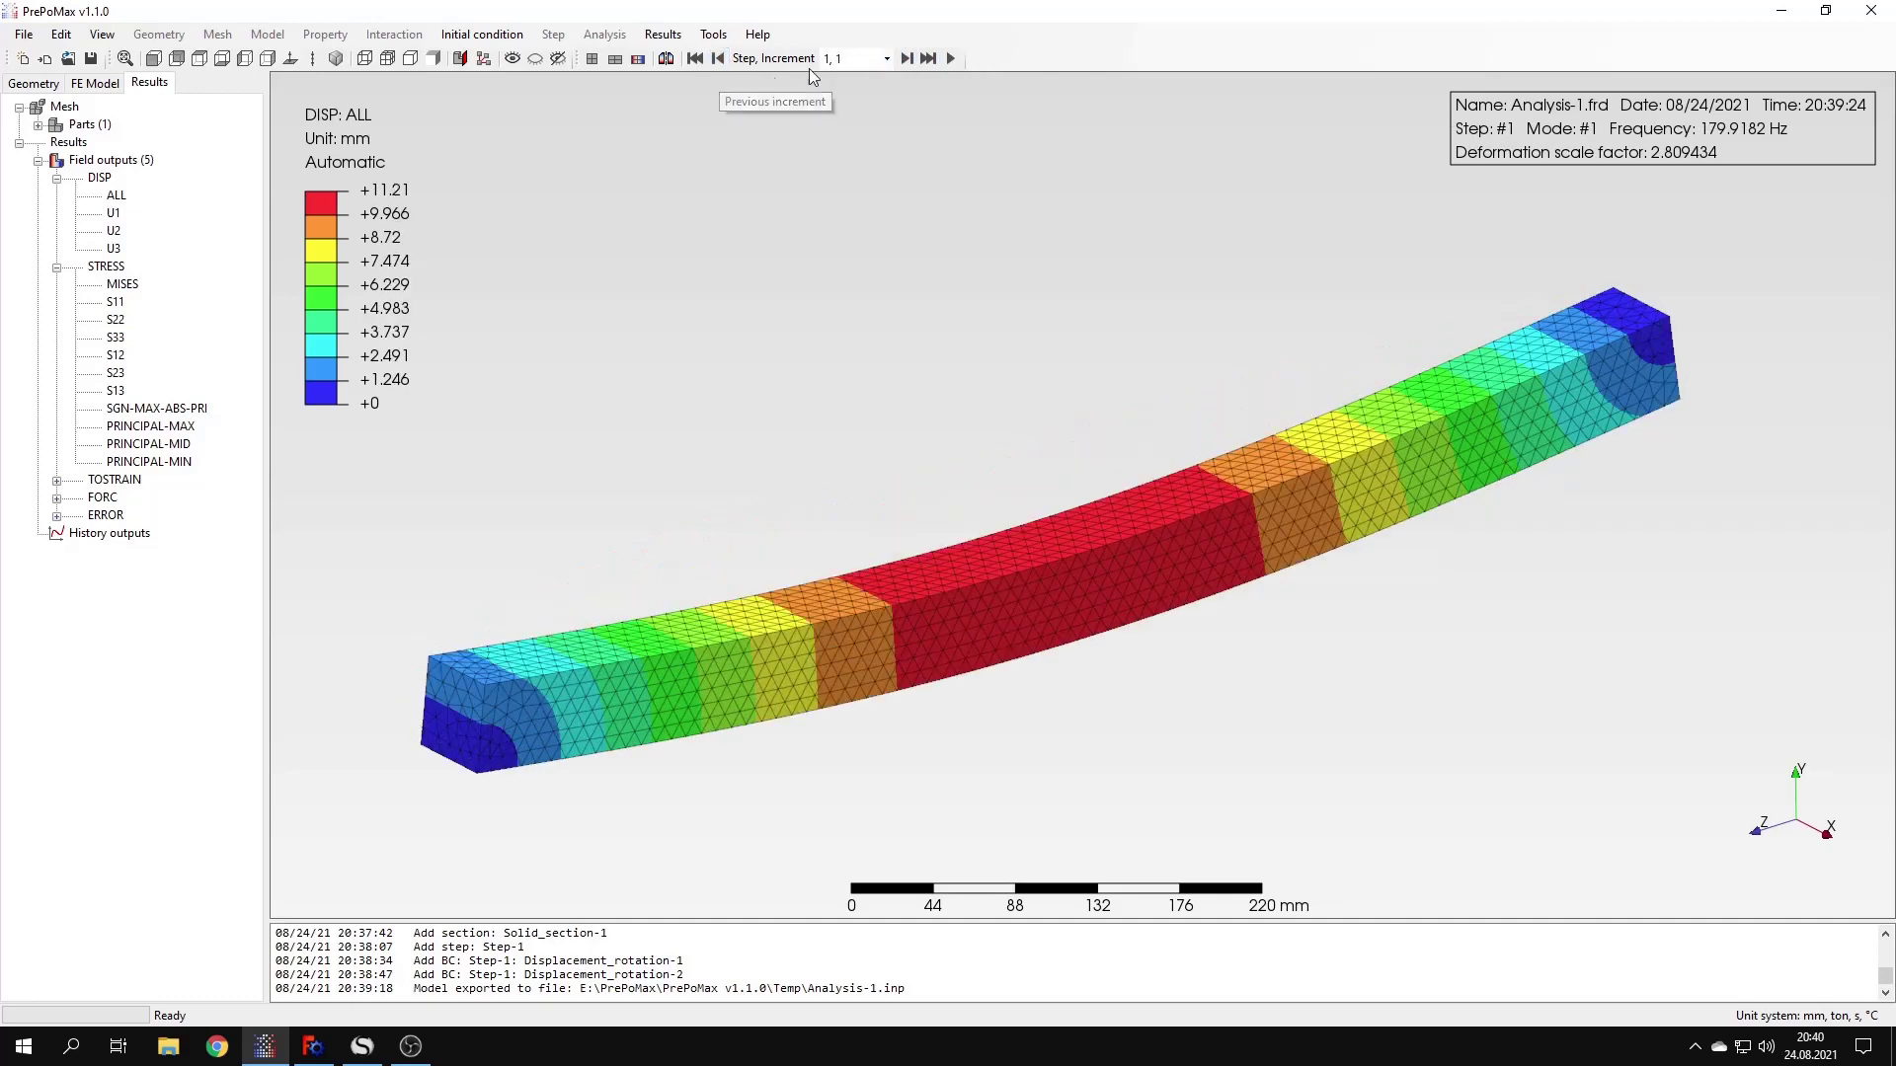
click(905, 58)
click(905, 59)
click(906, 58)
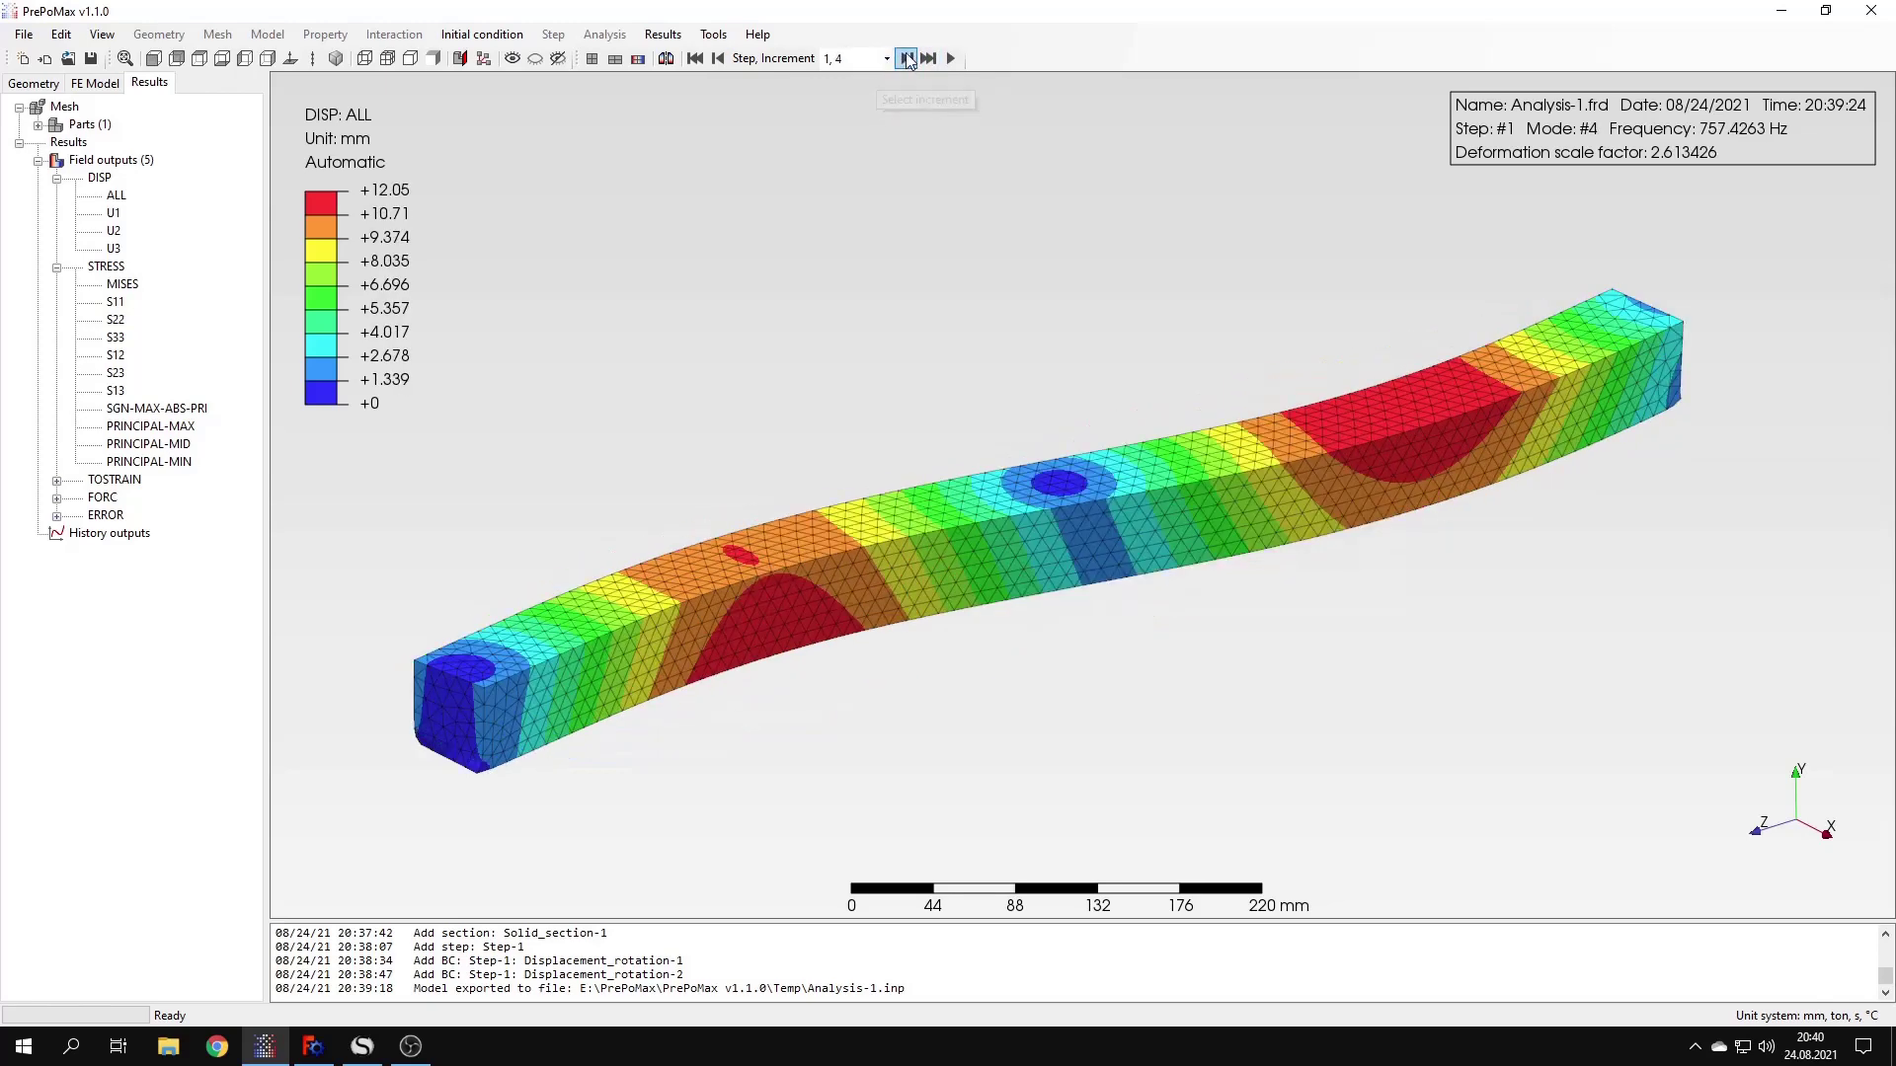
Jump to mode 11, then return to mode 1 at 179.9182 Hz
click(887, 58)
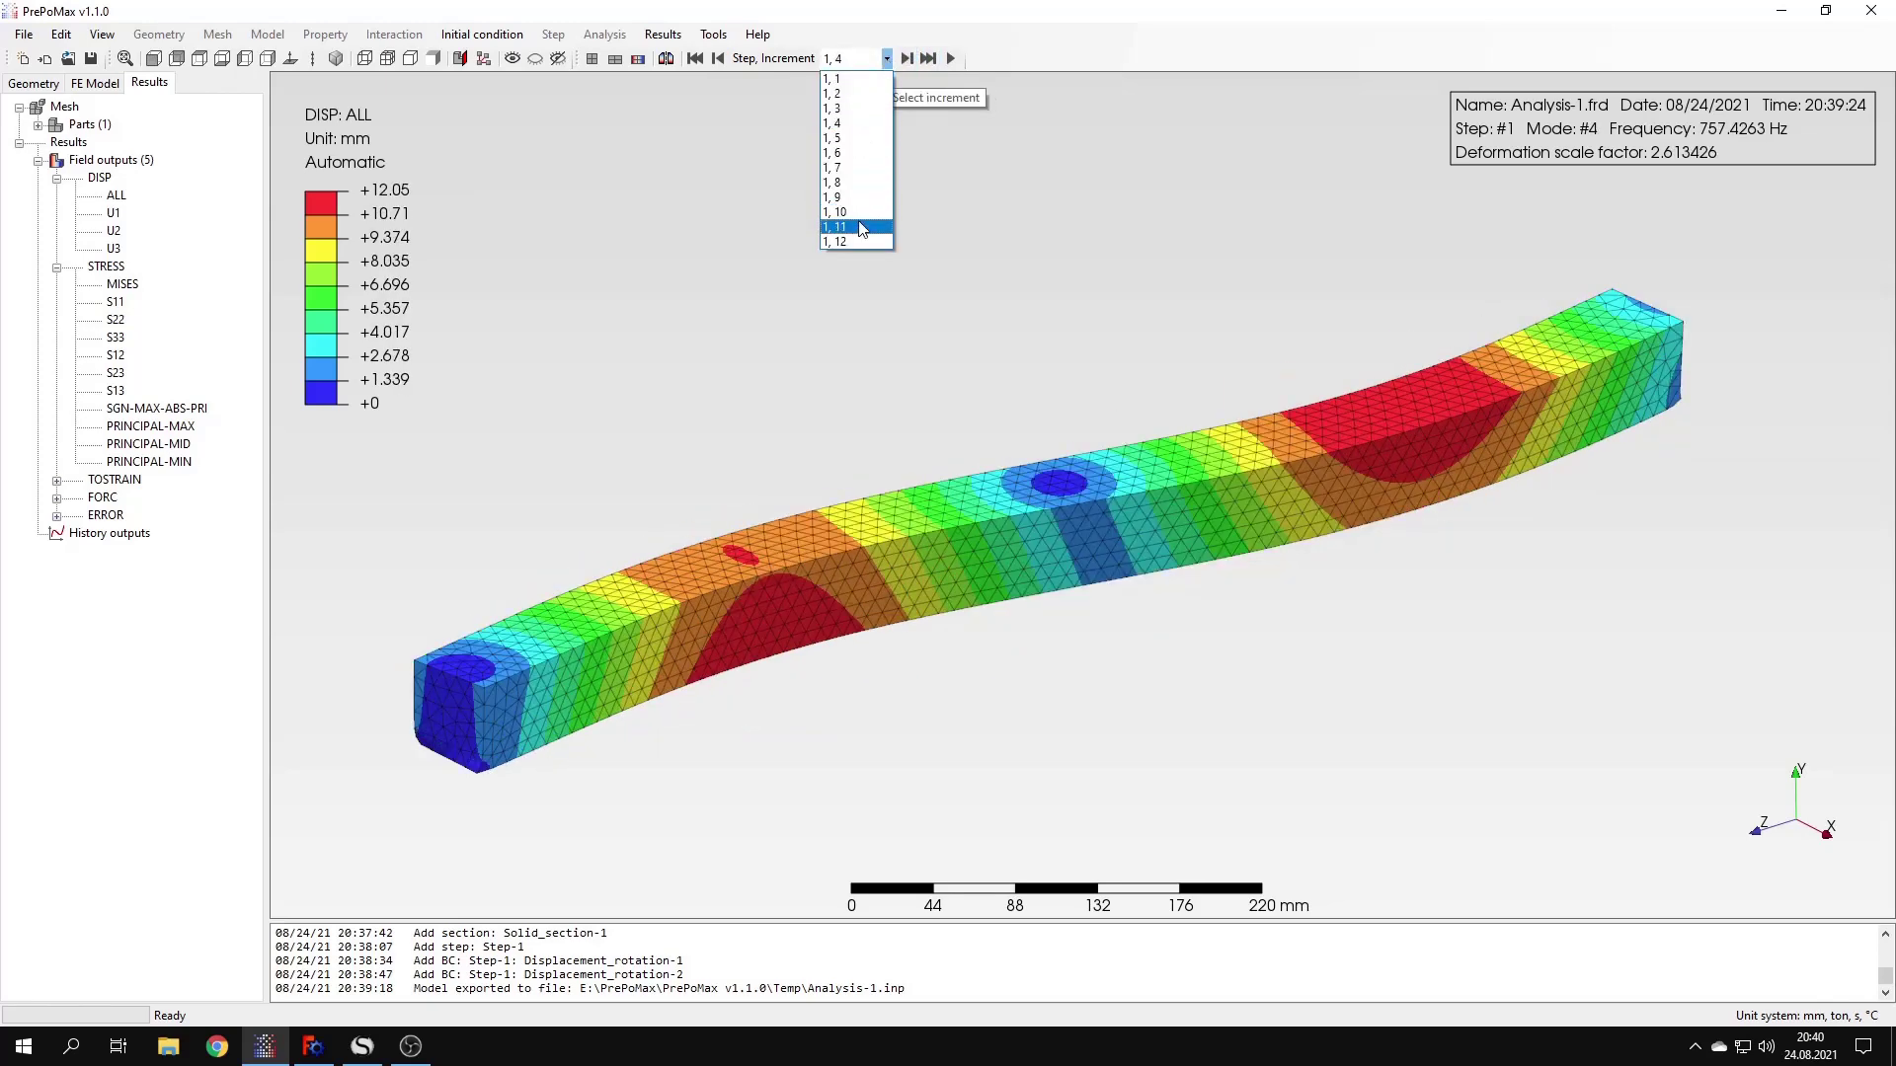
click(857, 229)
click(887, 60)
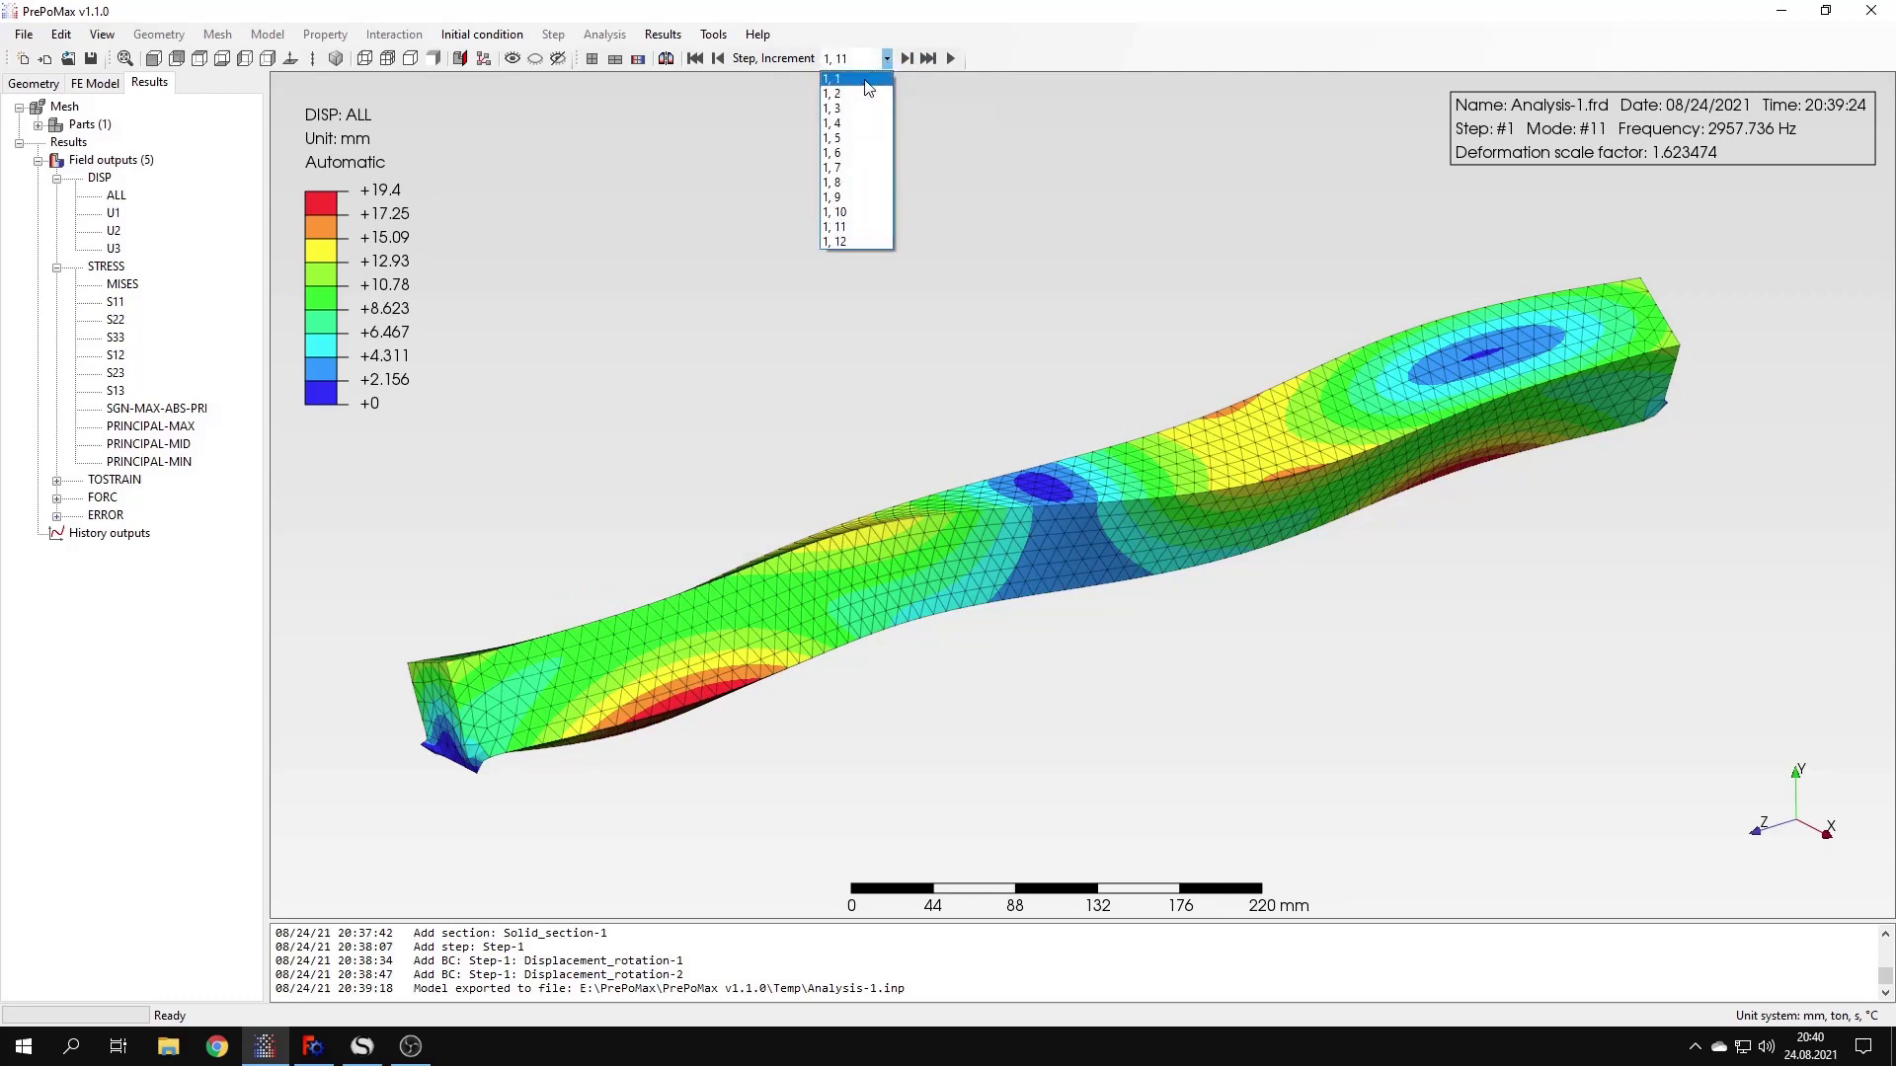
click(847, 78)
click(887, 58)
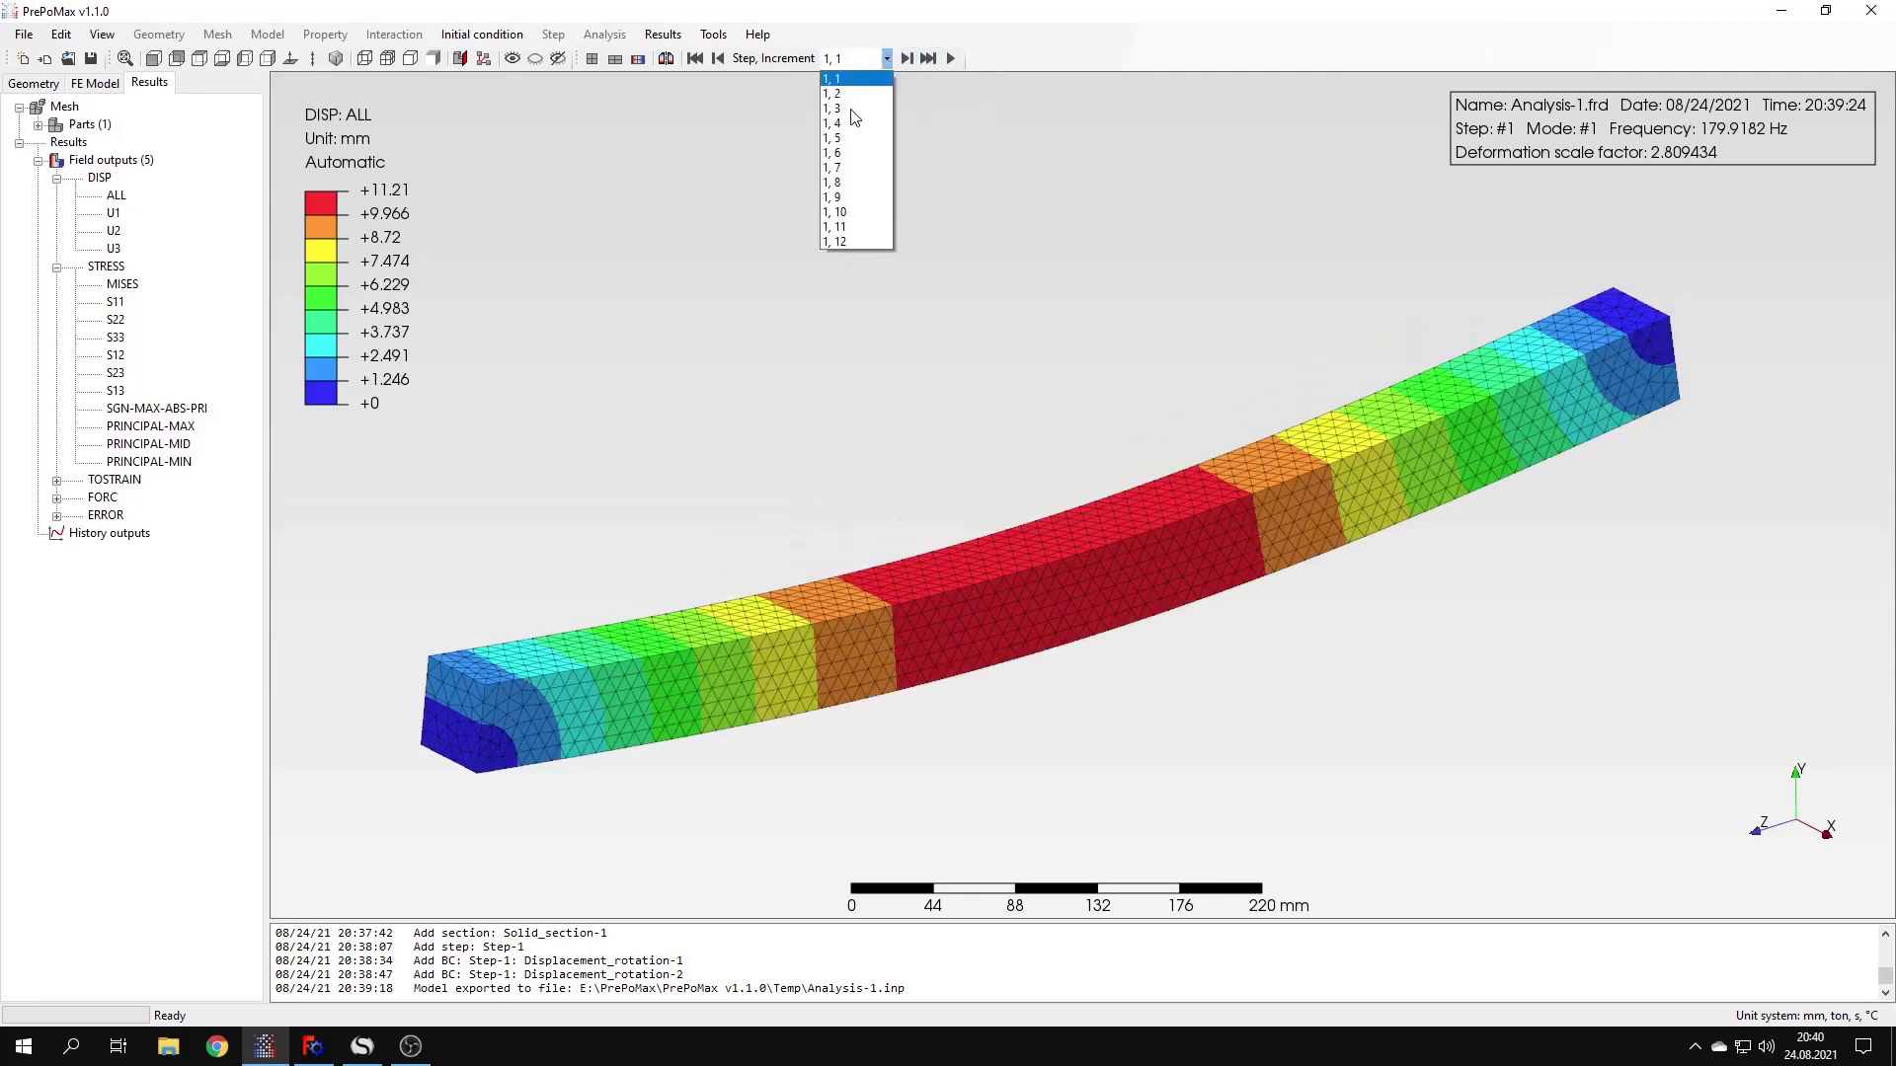
click(870, 78)
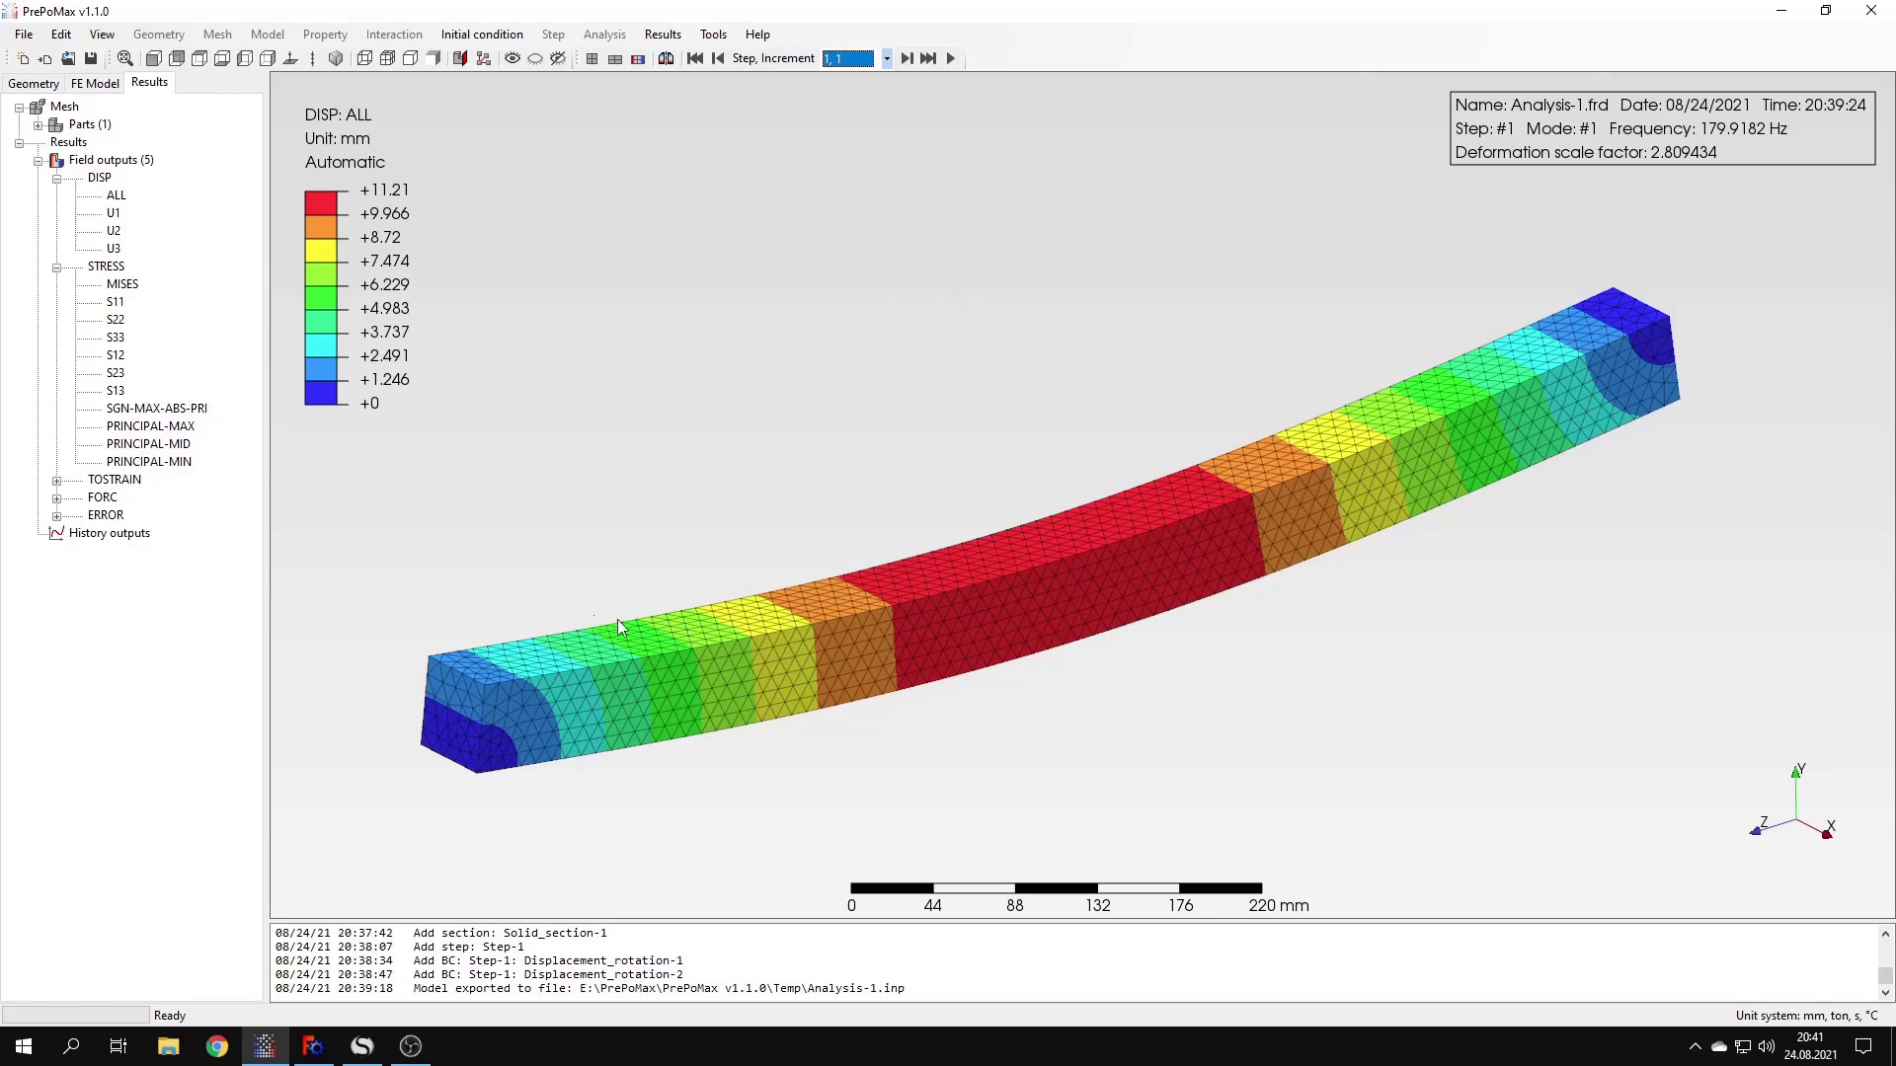
click(362, 1047)
scroll(697, 776, down, 2)
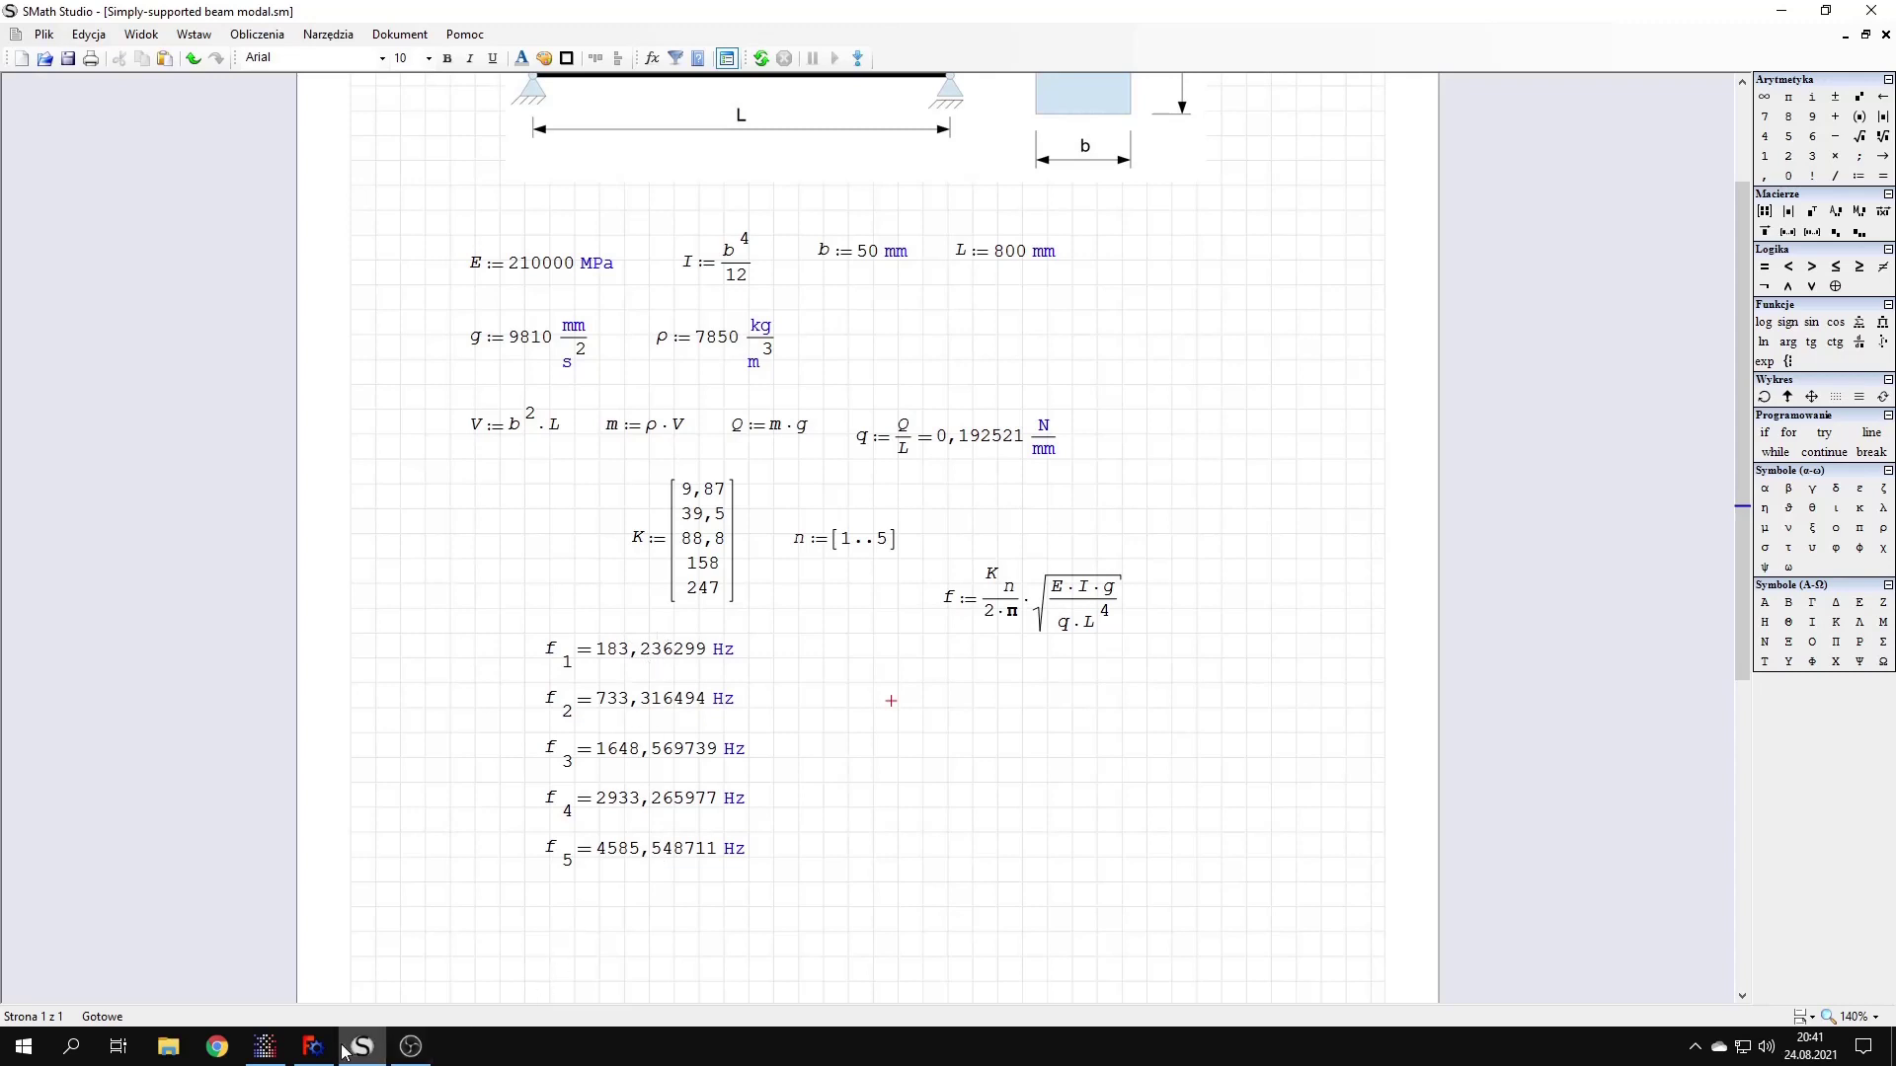
click(265, 1047)
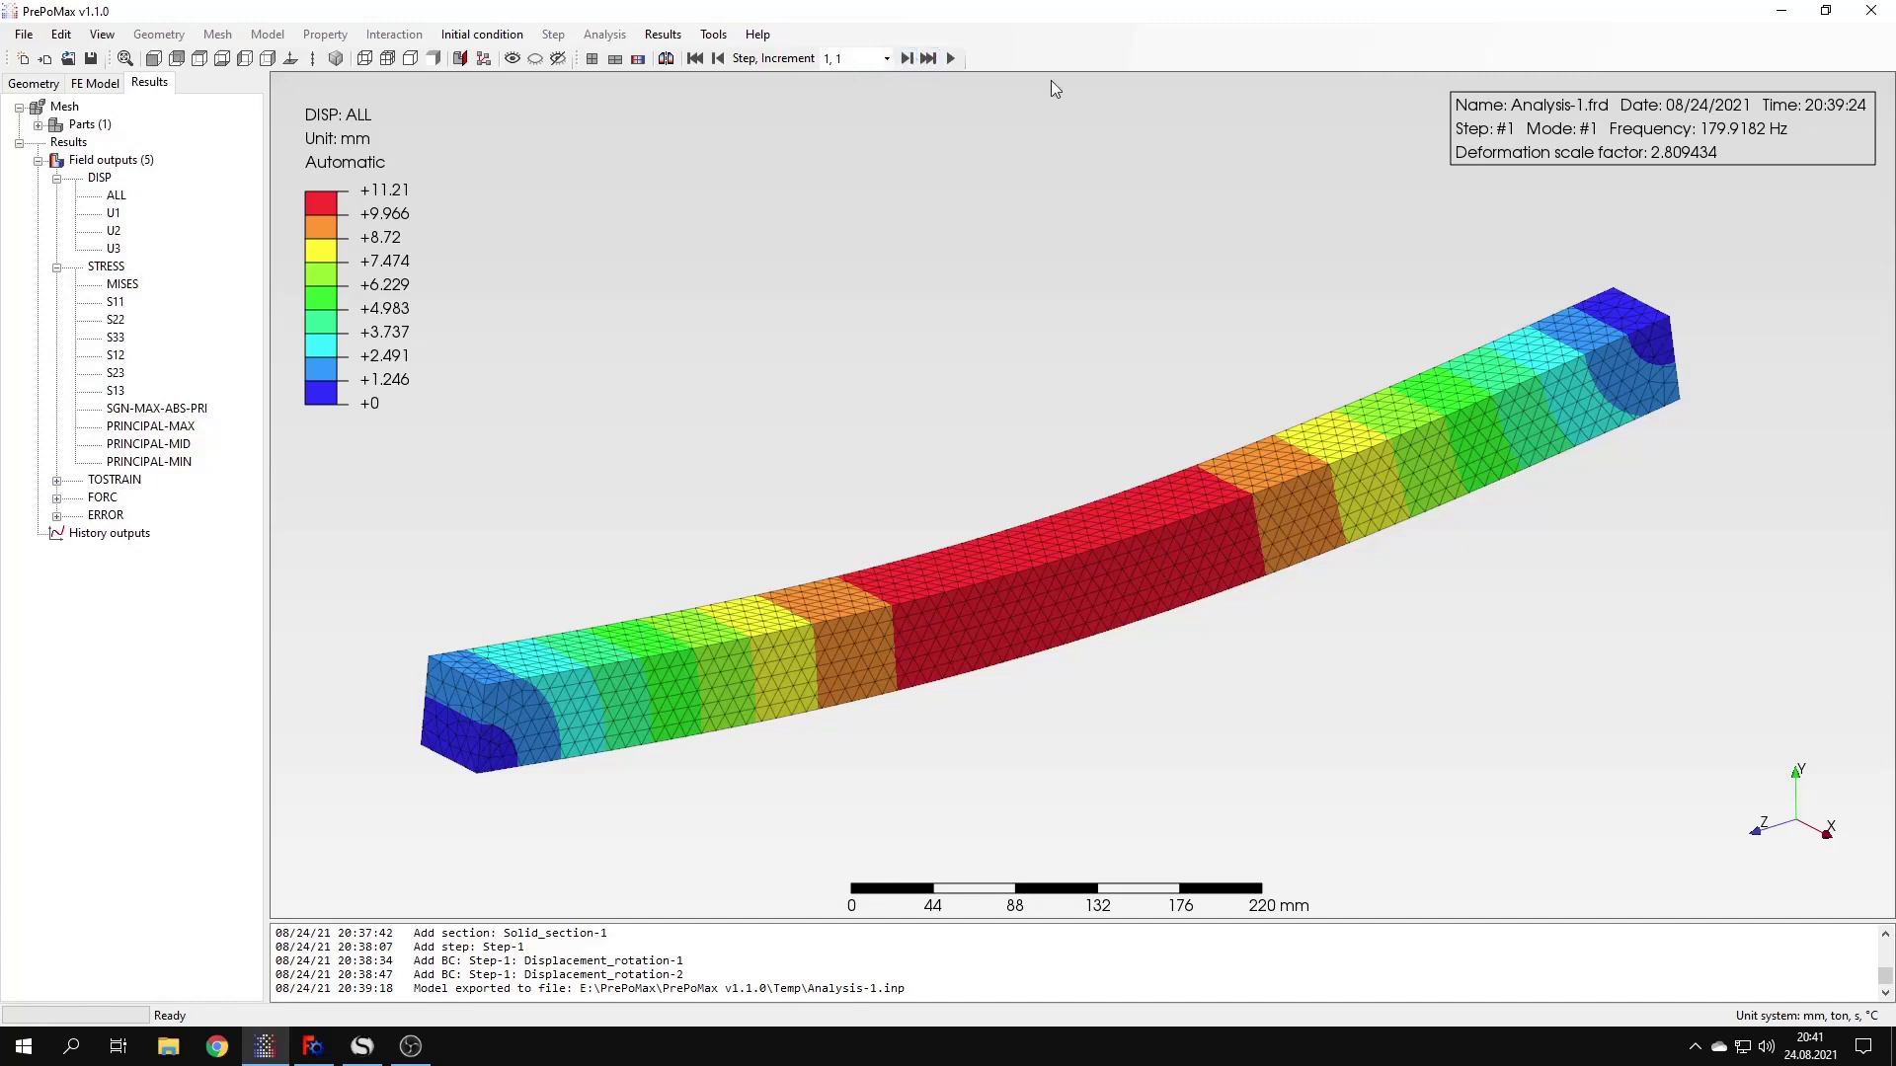
Advance through modes 2 to 5, reaching 1142.307 Hz, then view the SMath frequency sheet
click(904, 61)
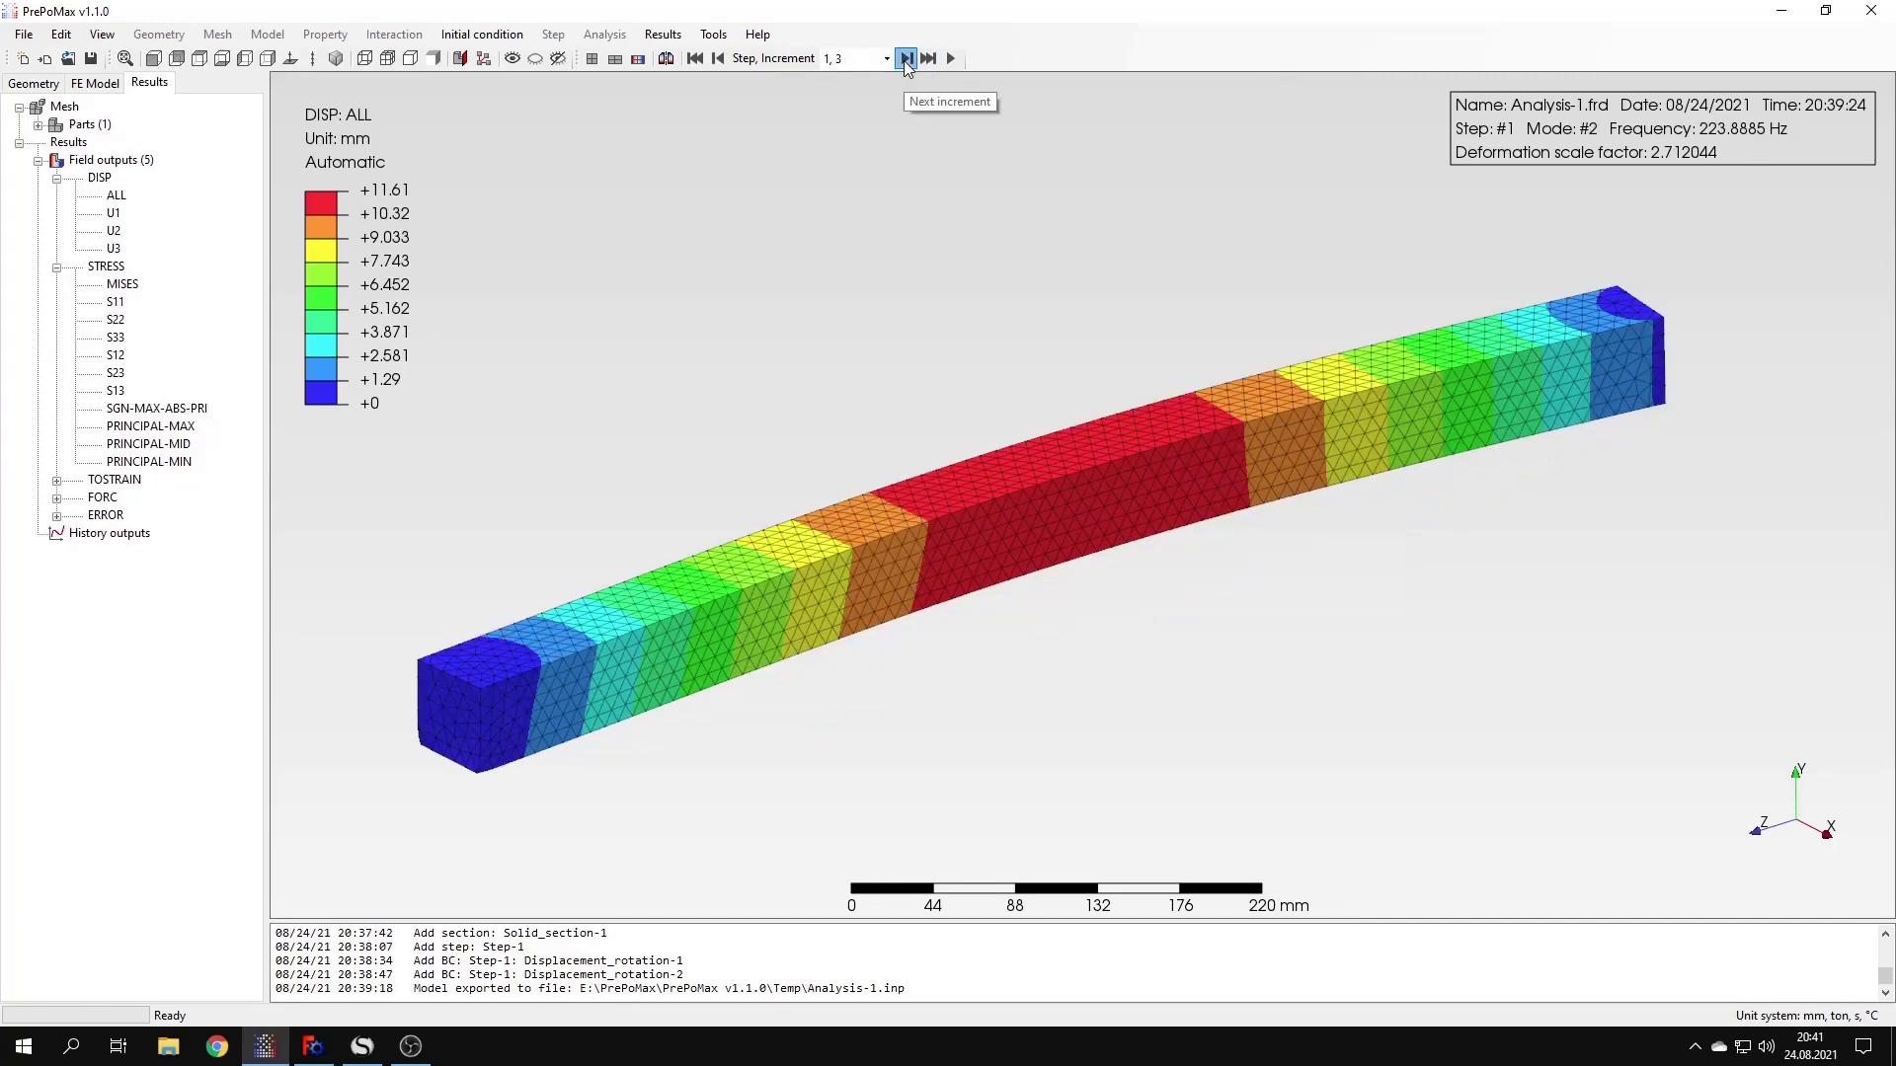
click(904, 61)
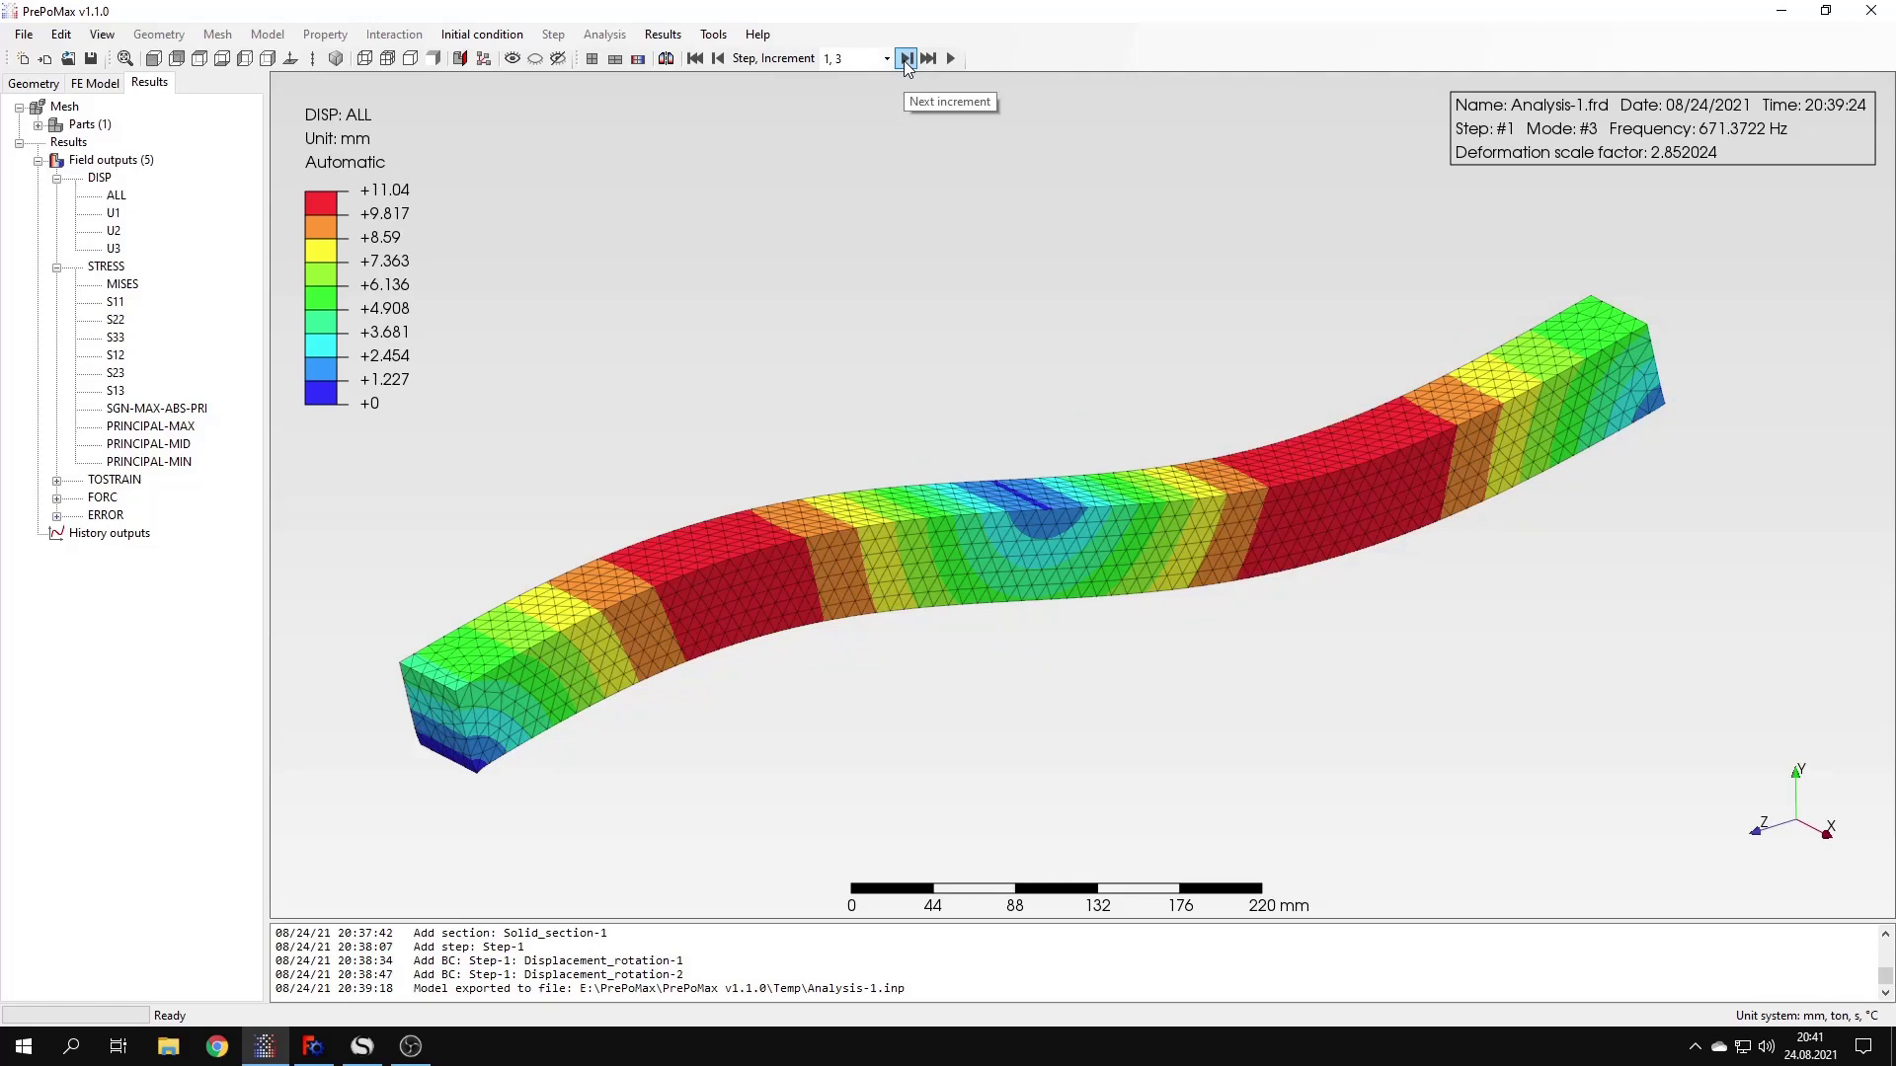
click(905, 59)
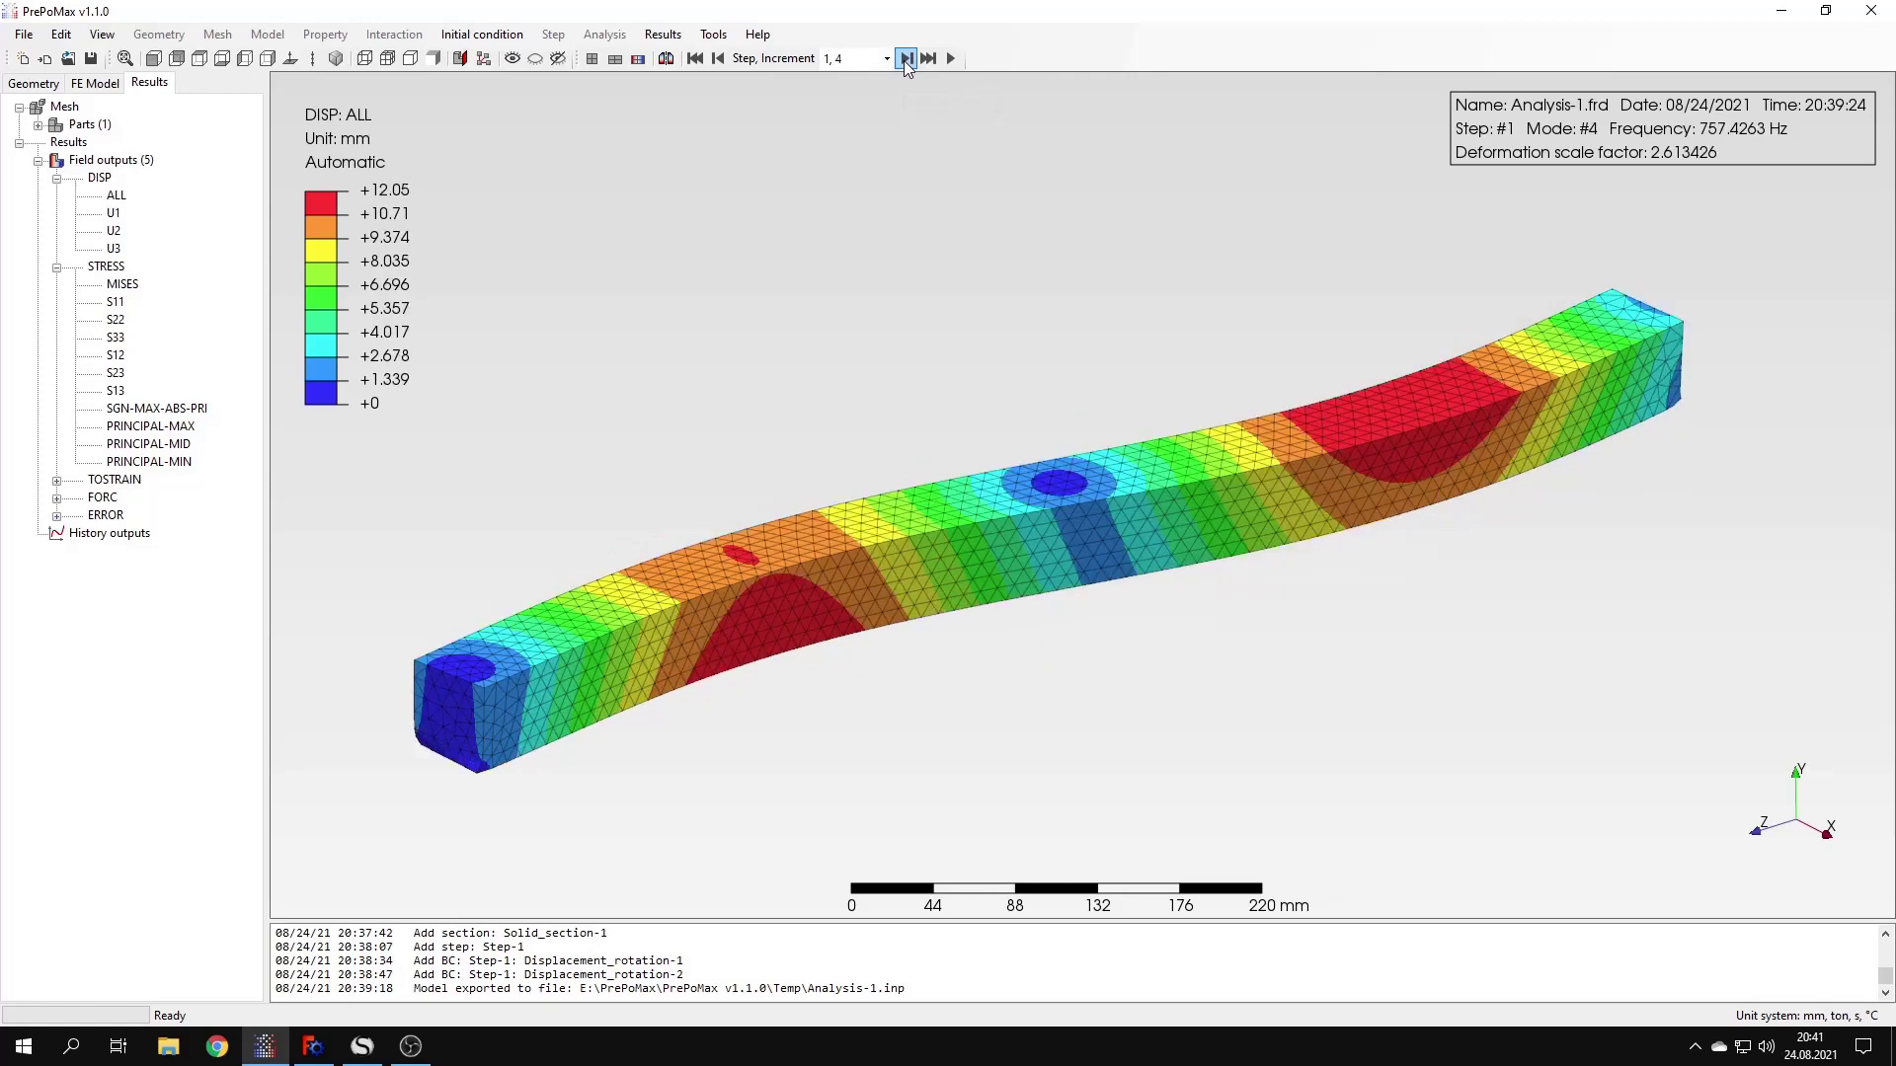
click(903, 61)
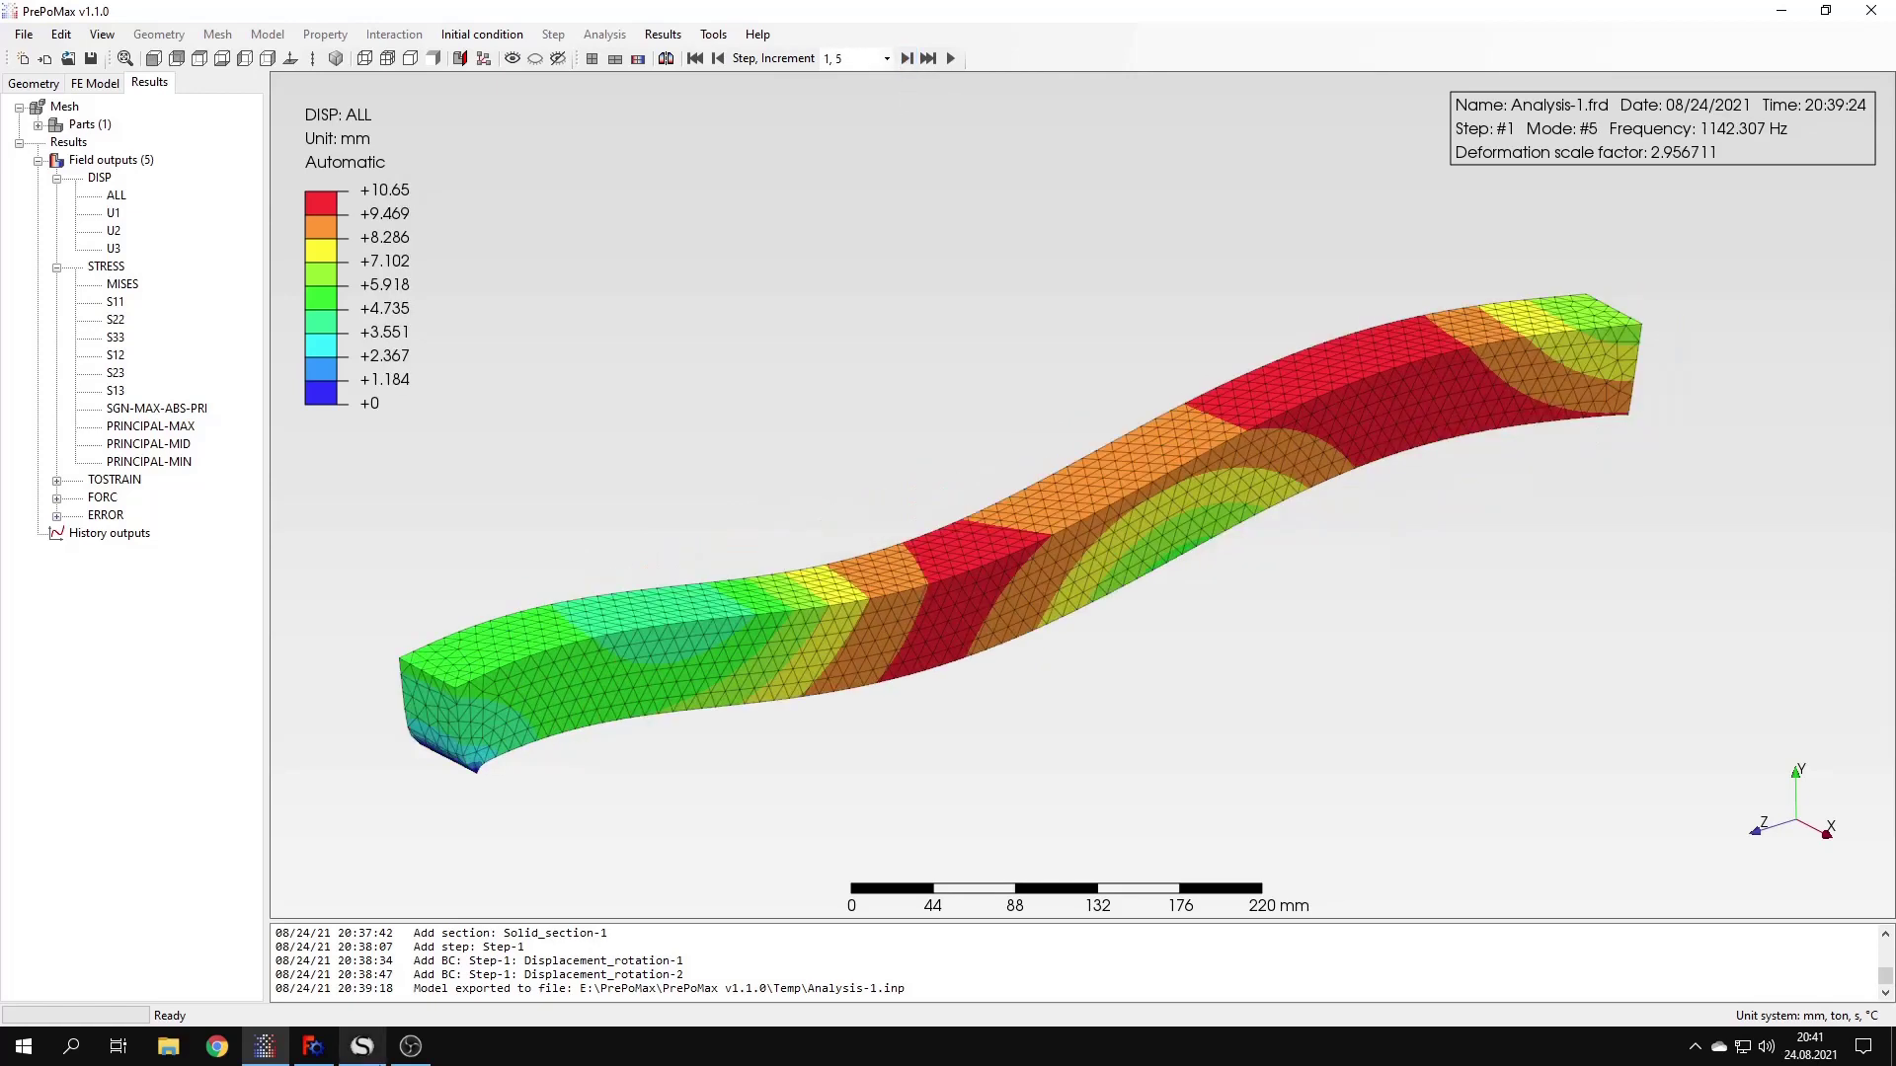
click(363, 1046)
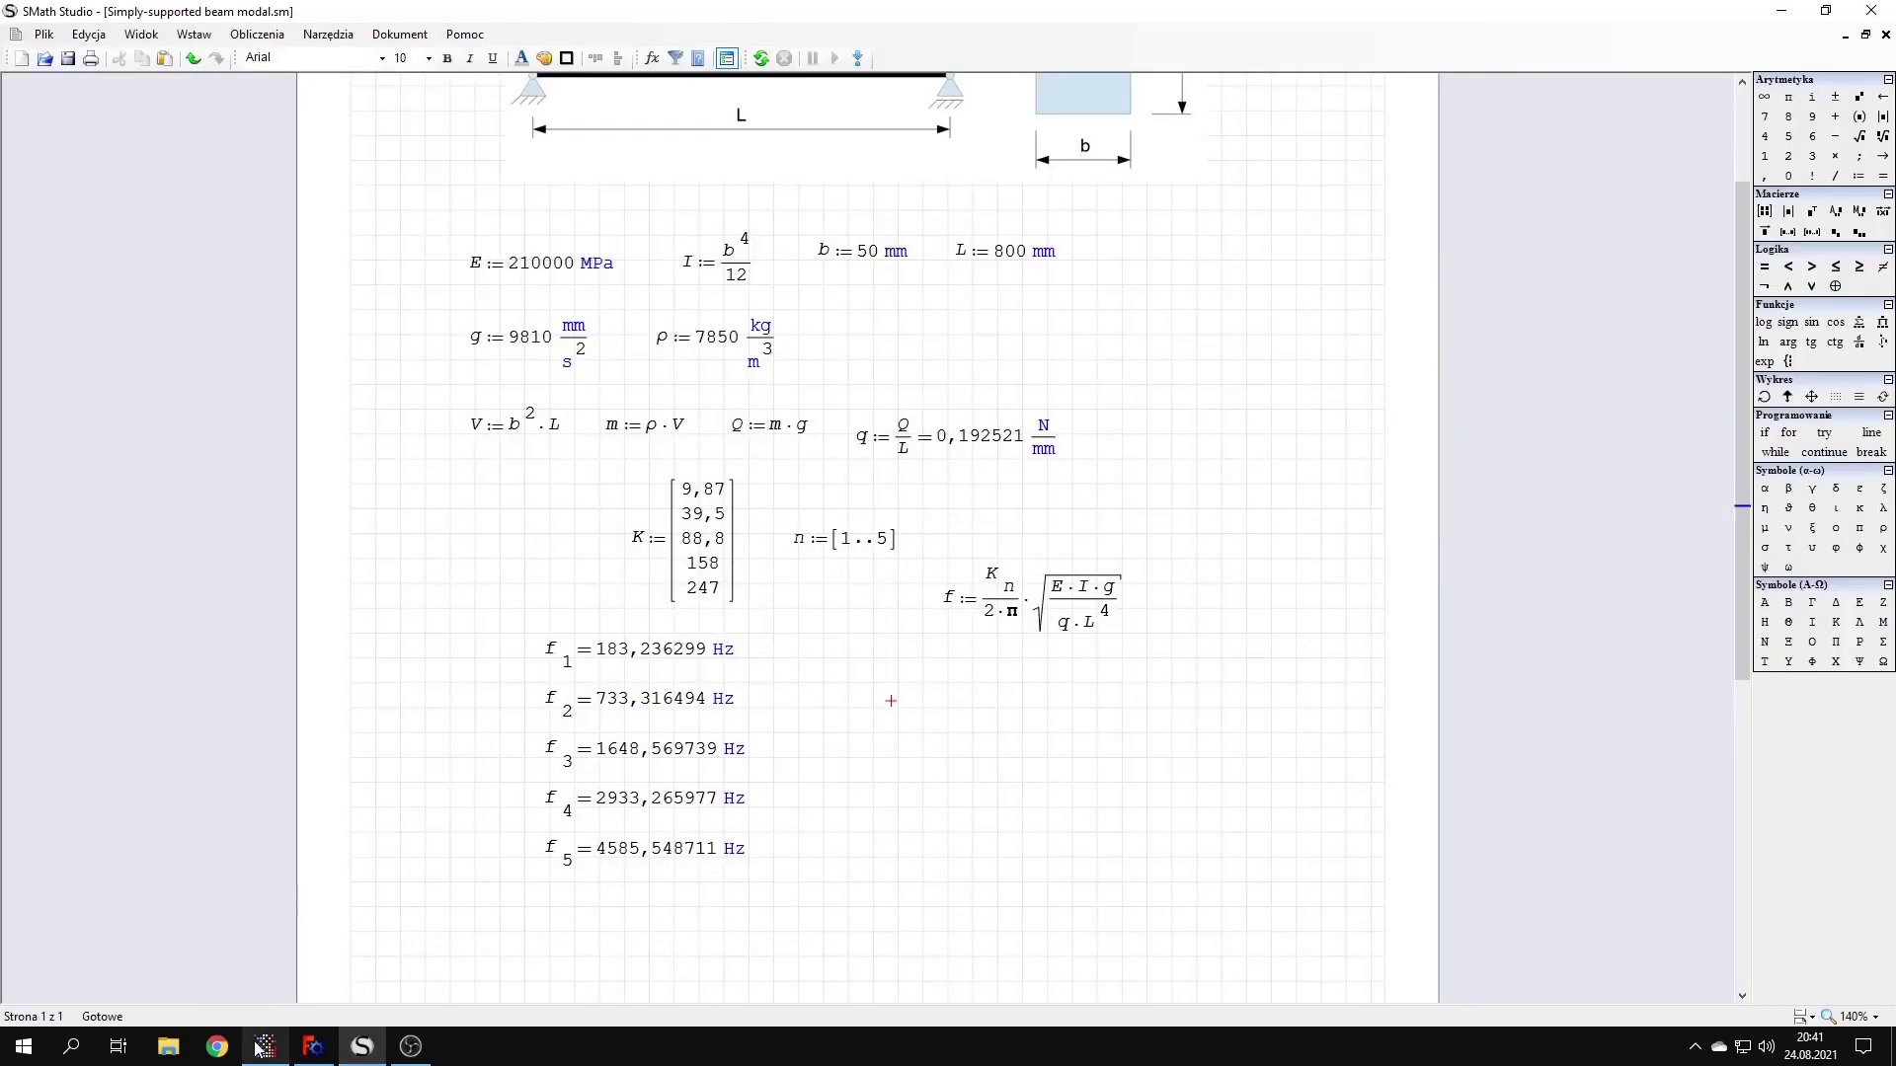
scroll(848, 526, up, 1)
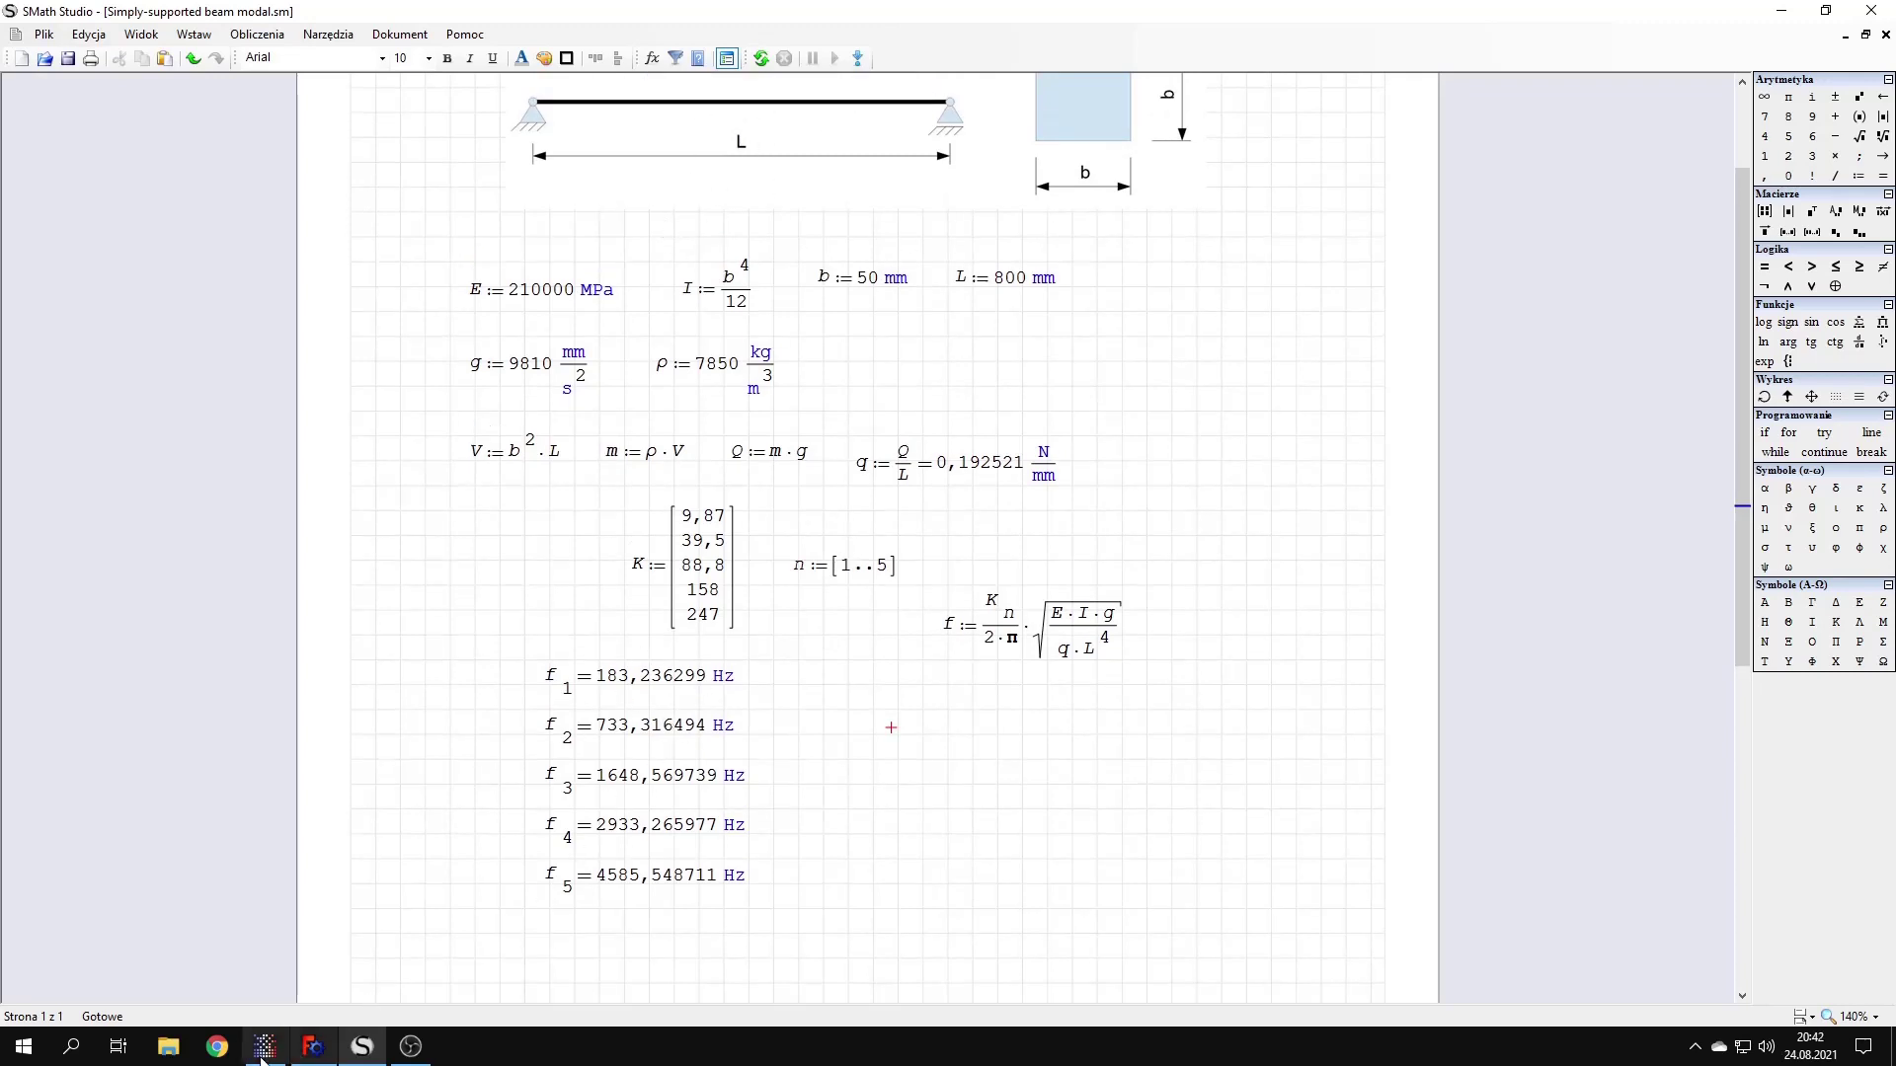
Step the PrePoMax mode-shape results back four increments to Mode 1 (179.9182 Hz), then show the SMath Studio sheet
click(265, 1046)
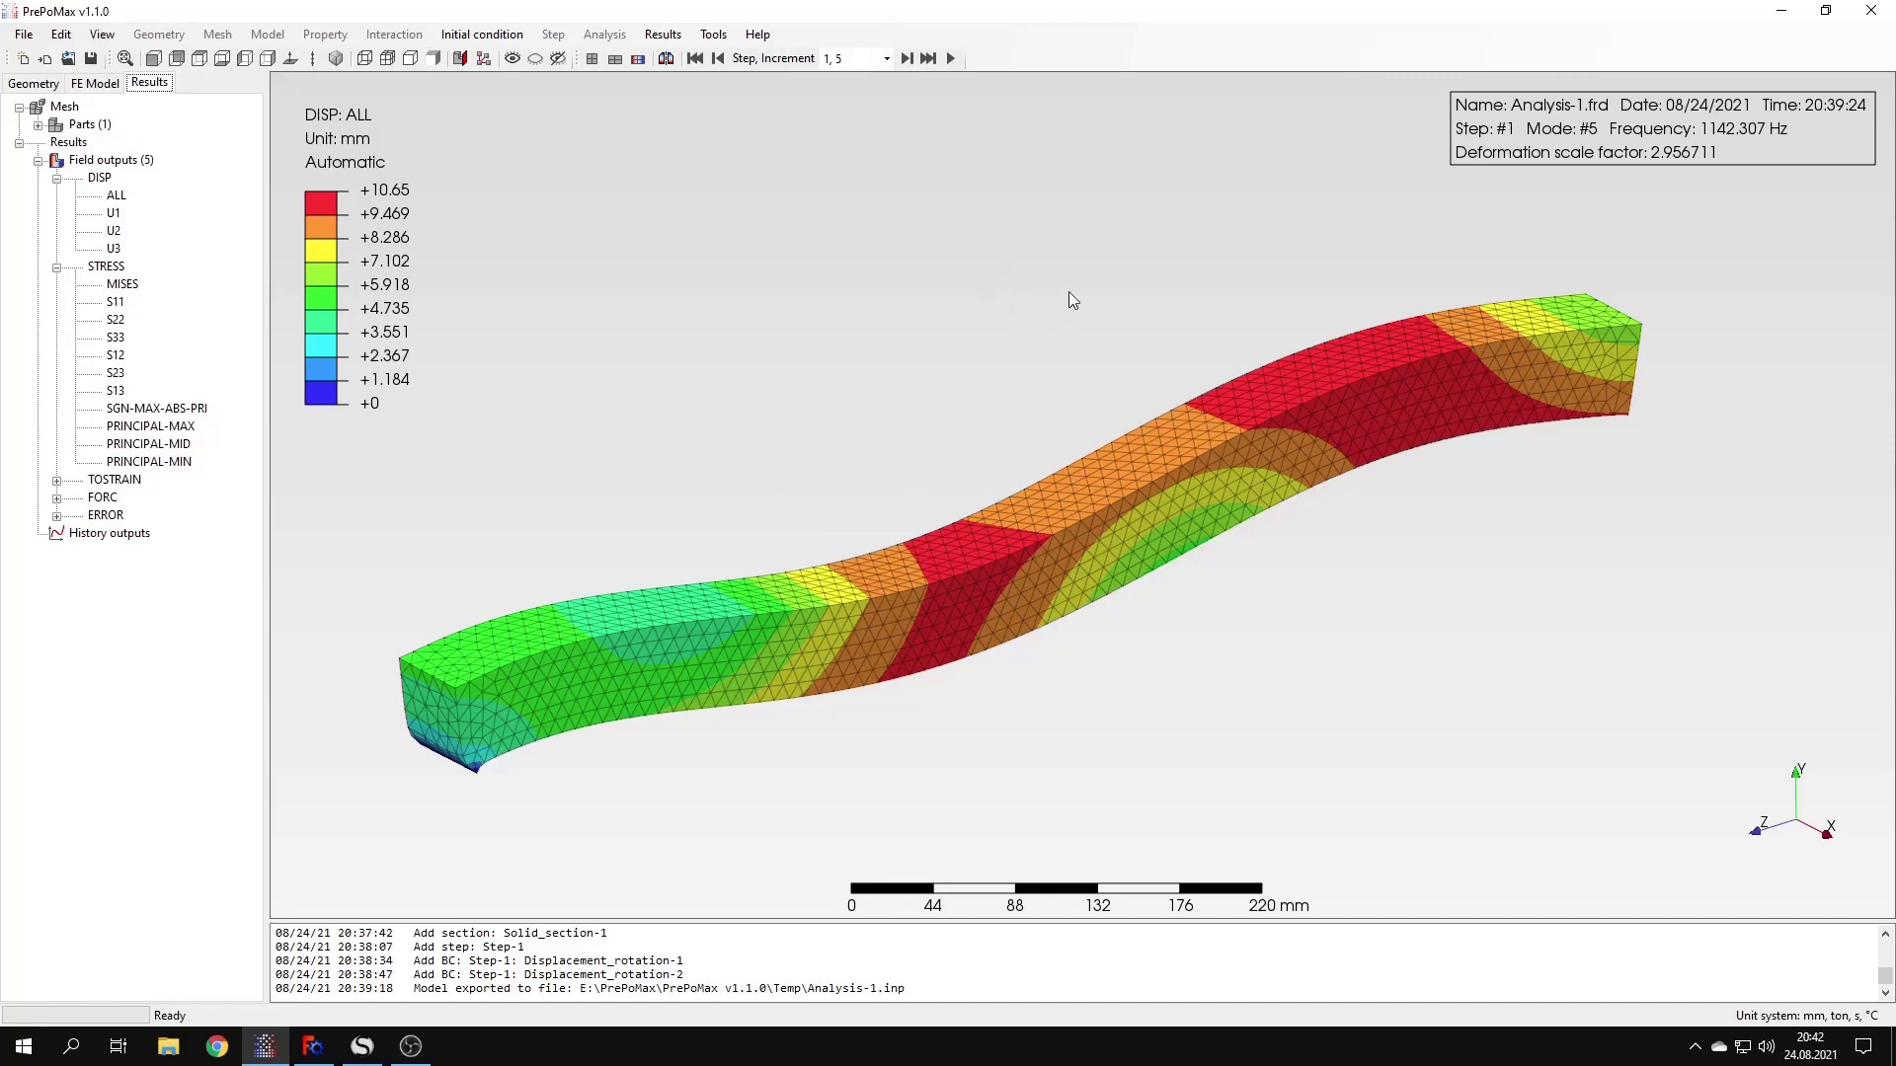
click(718, 58)
click(719, 58)
click(719, 59)
click(719, 58)
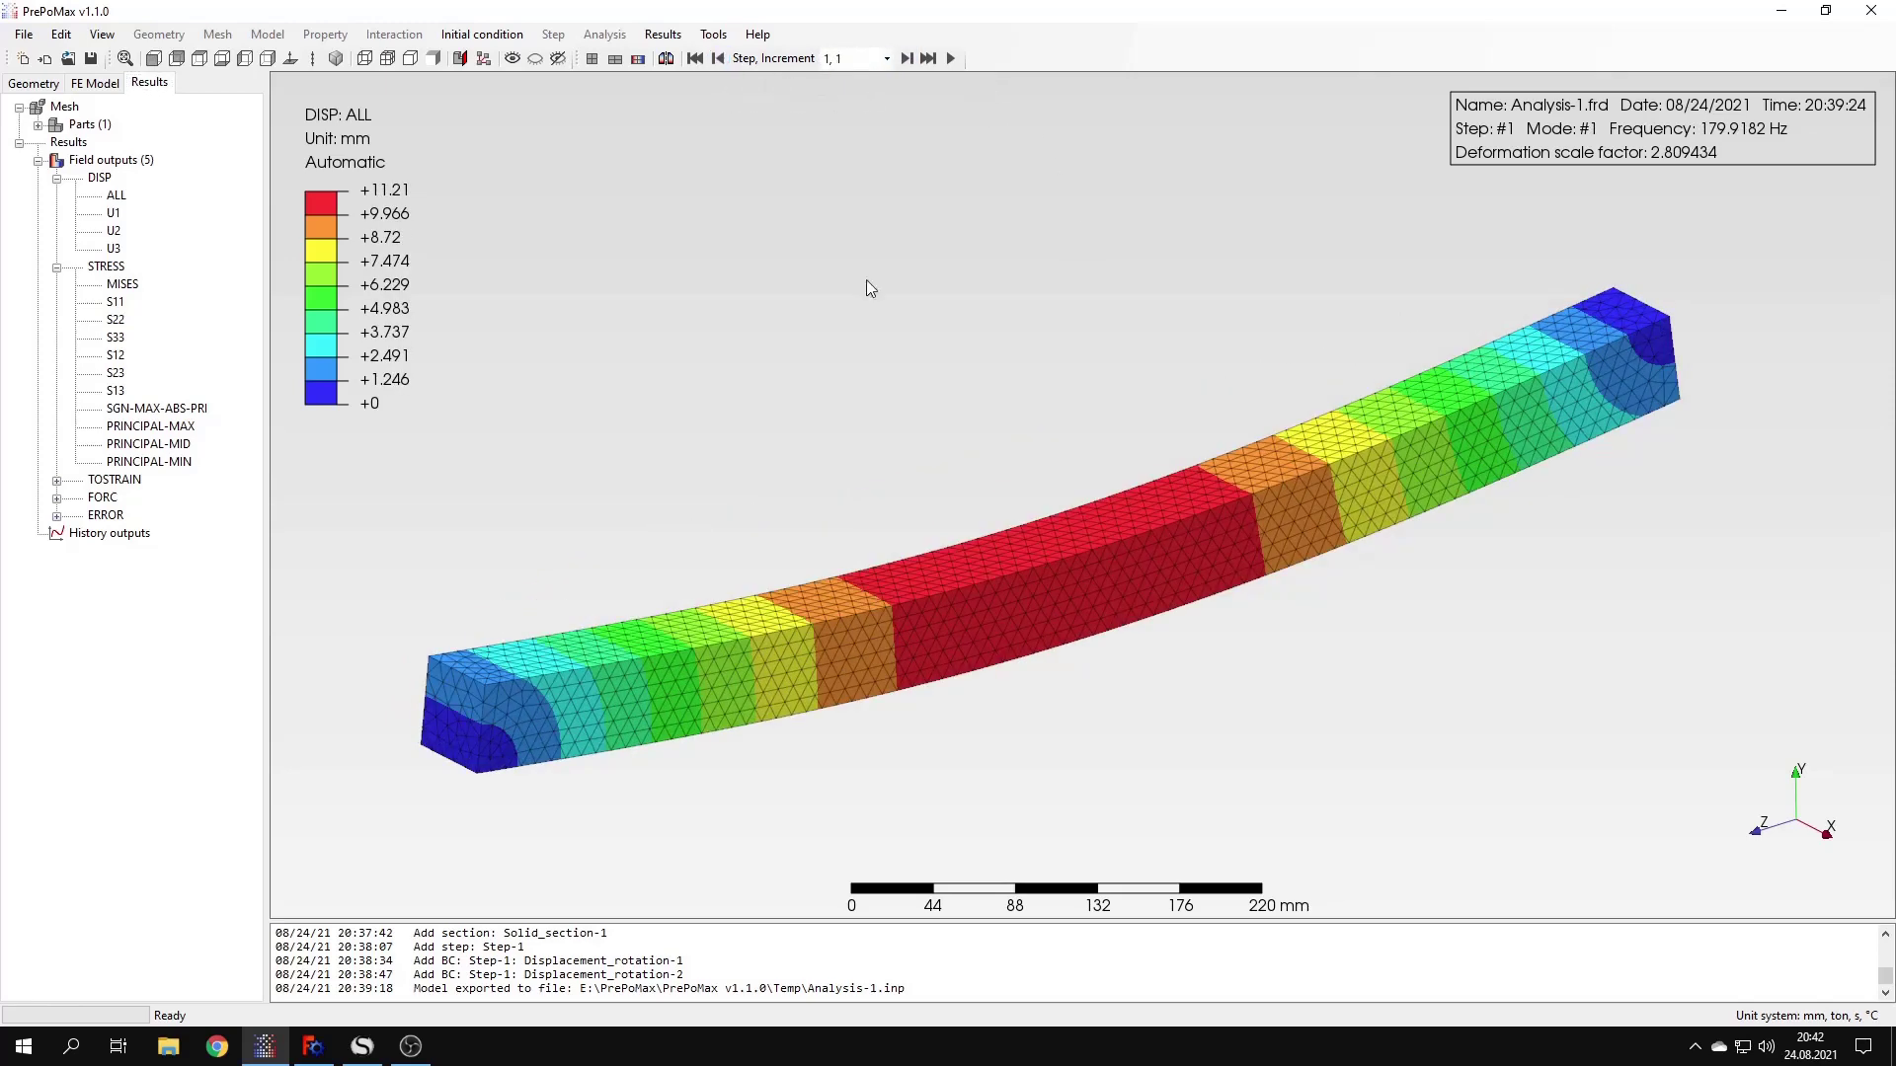
click(363, 1047)
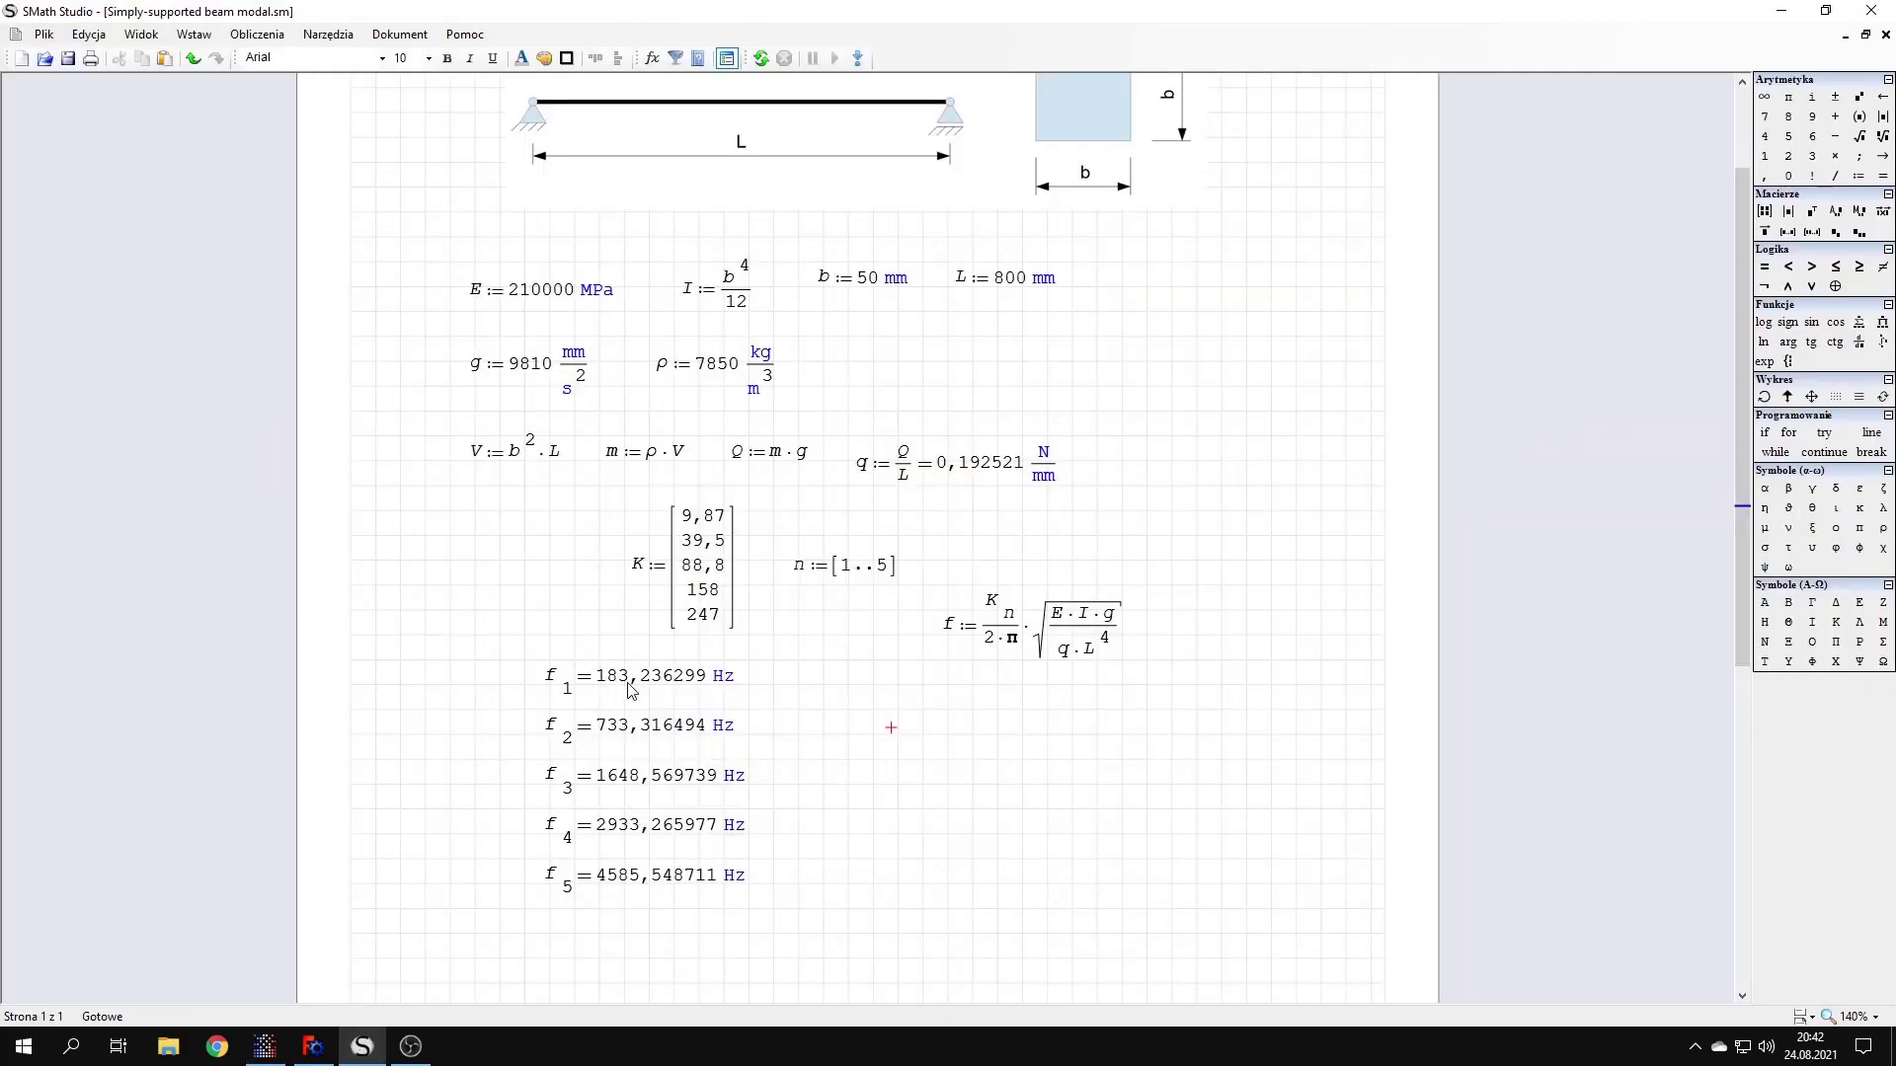
Advance PrePoMax to modes 2 and 3, comparing each with the SMath Studio analytical frequencies
click(363, 1047)
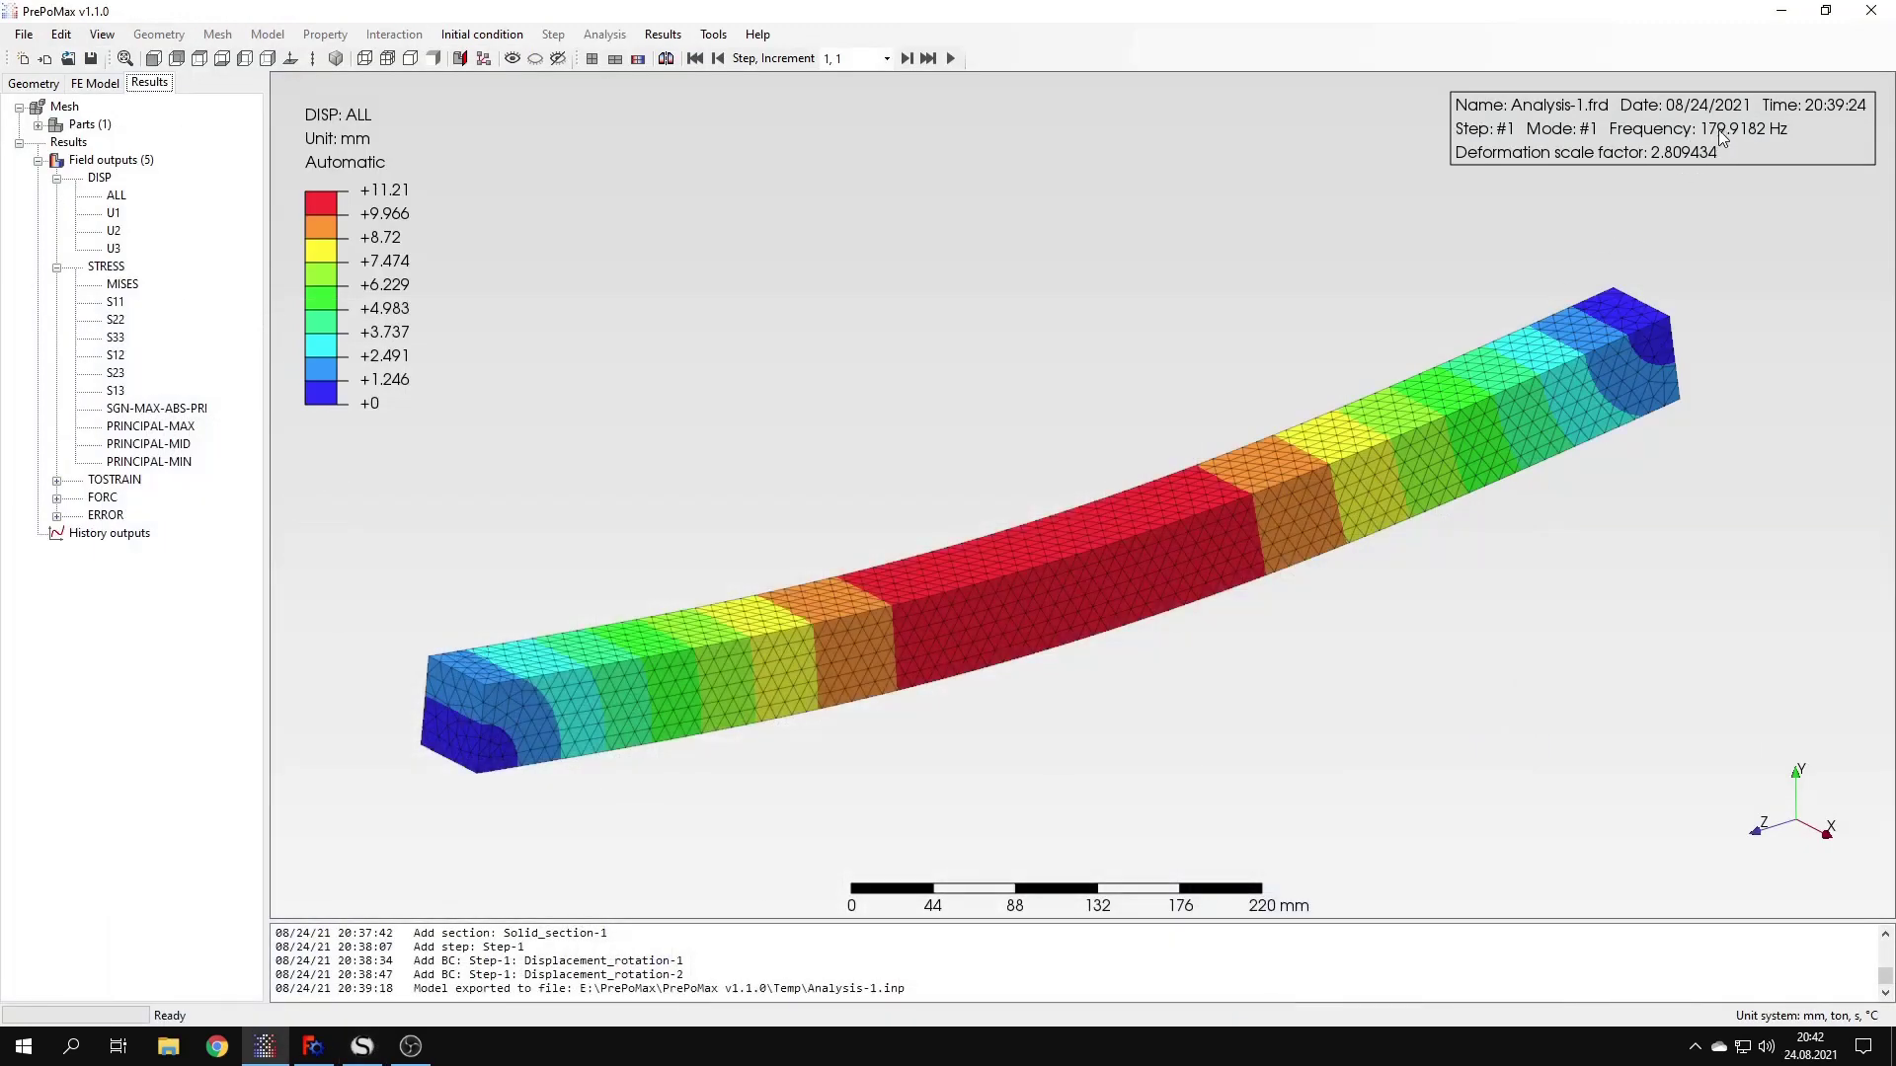
click(906, 58)
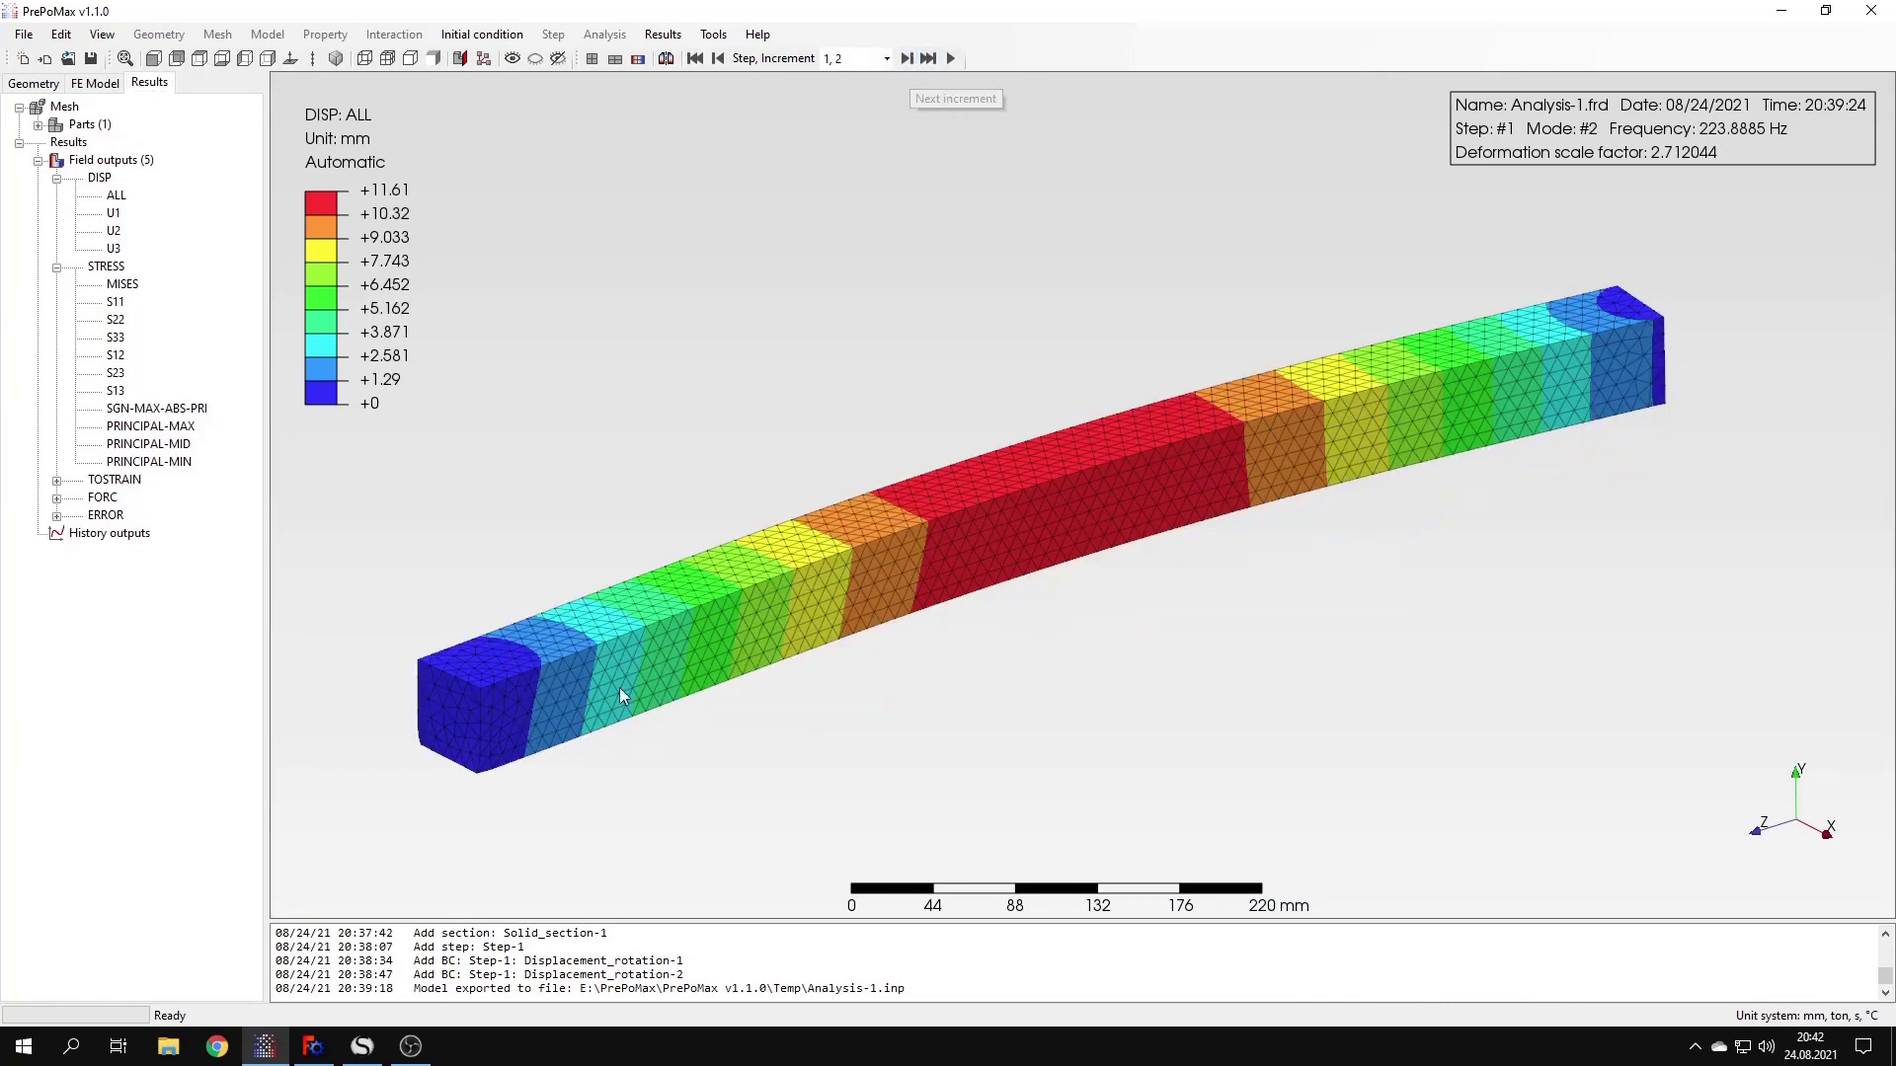
click(362, 1047)
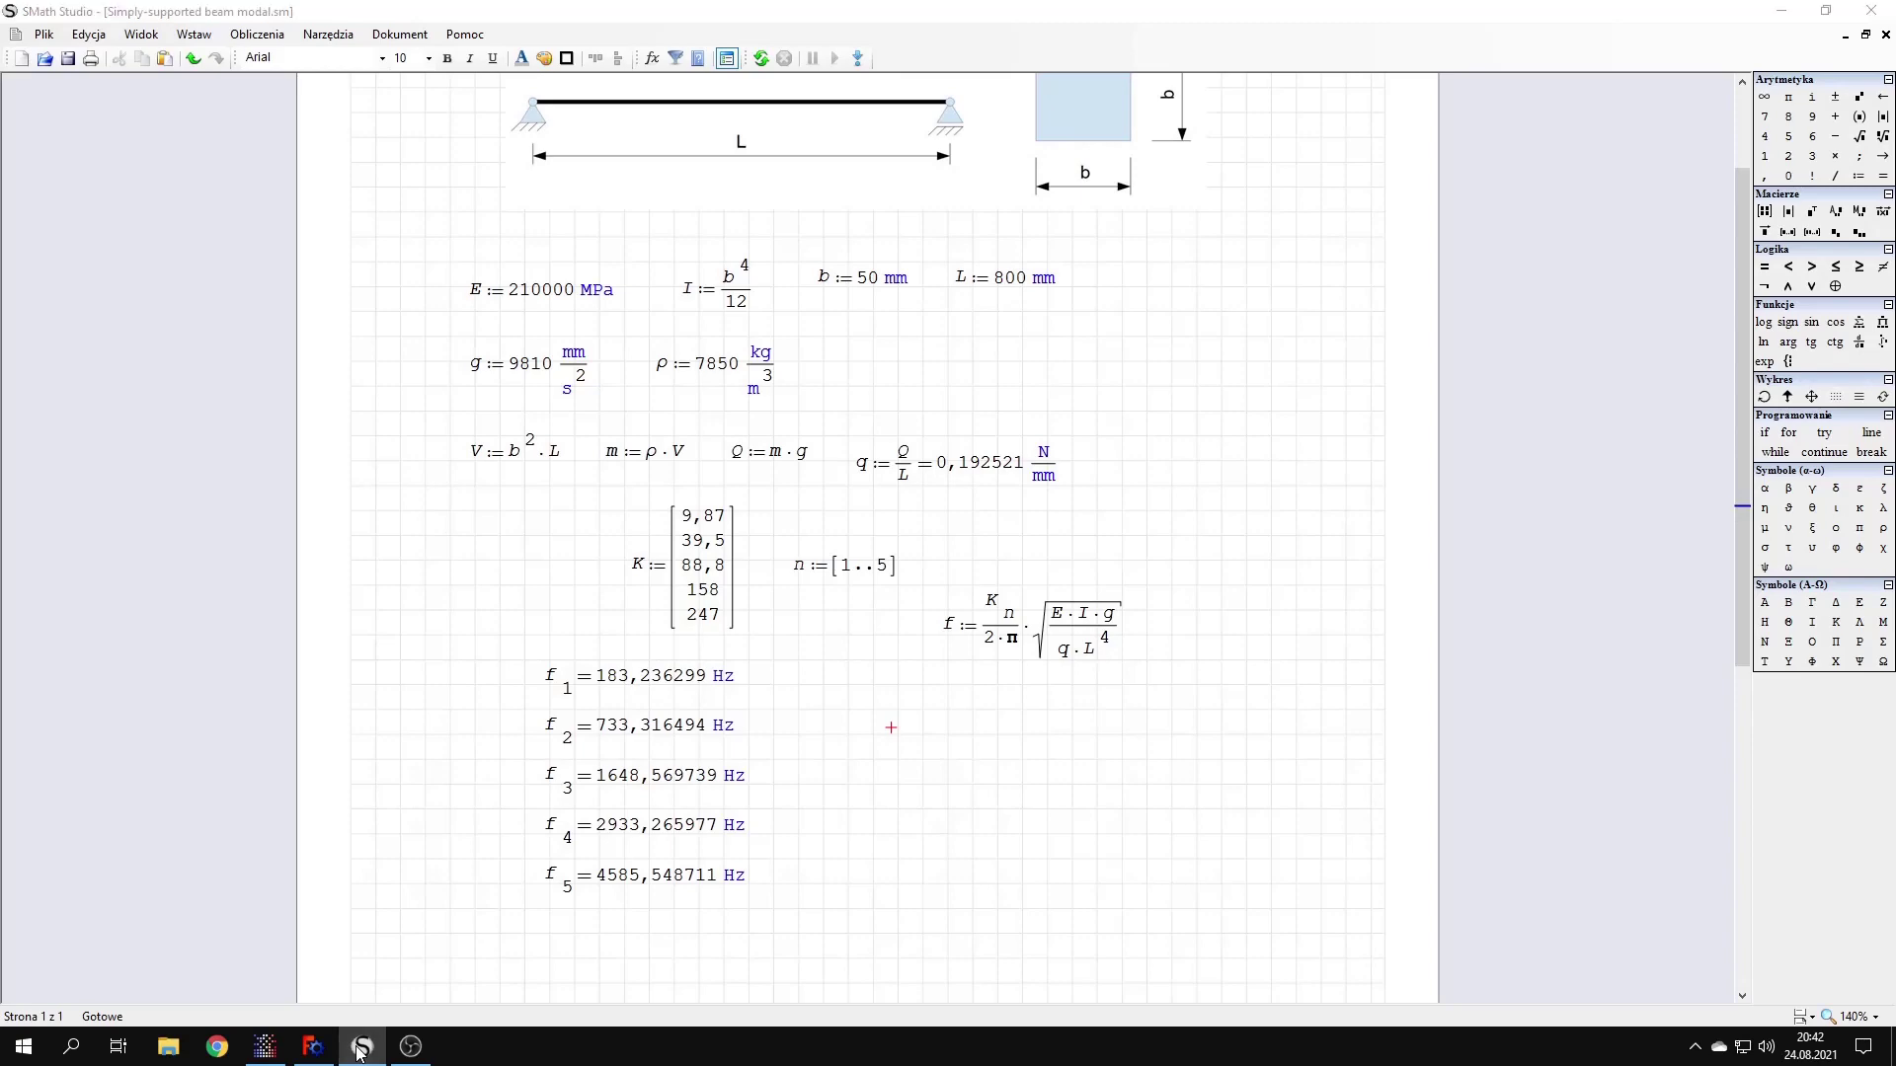
click(361, 1047)
click(906, 59)
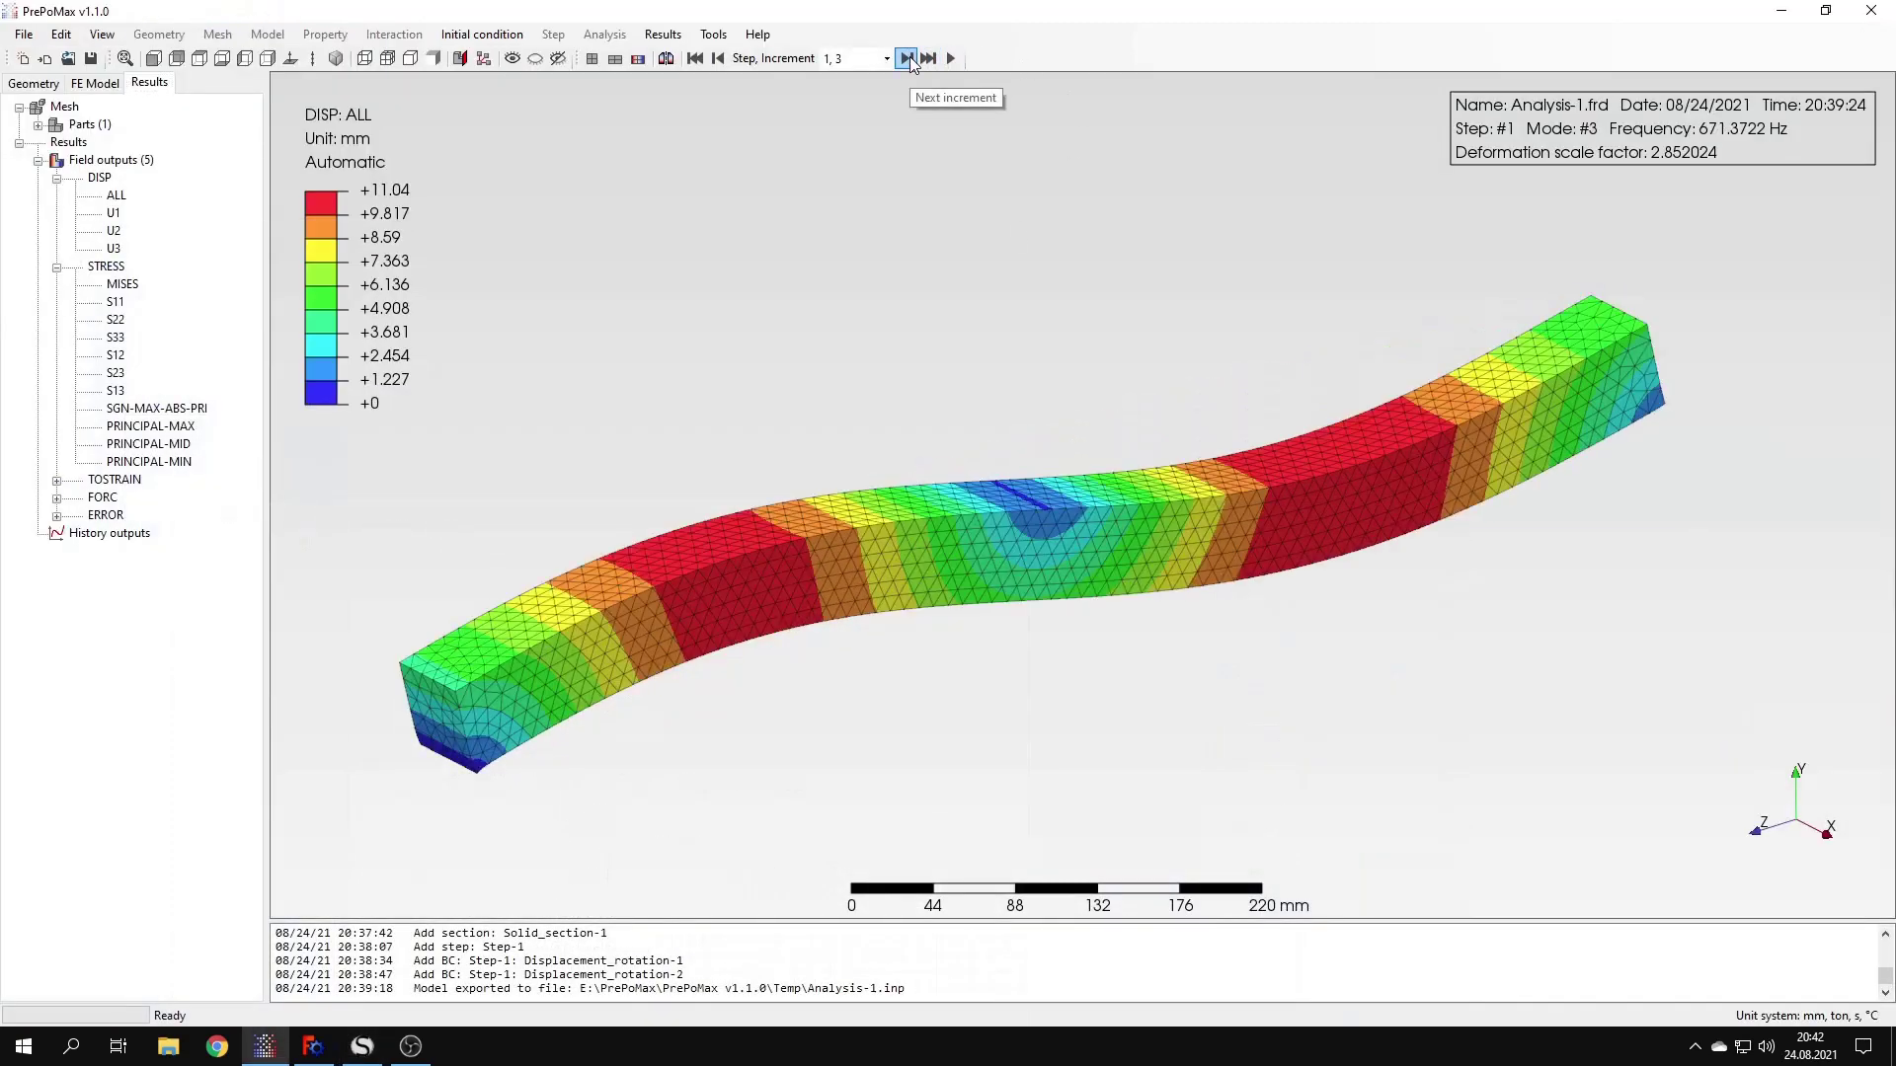
click(365, 1046)
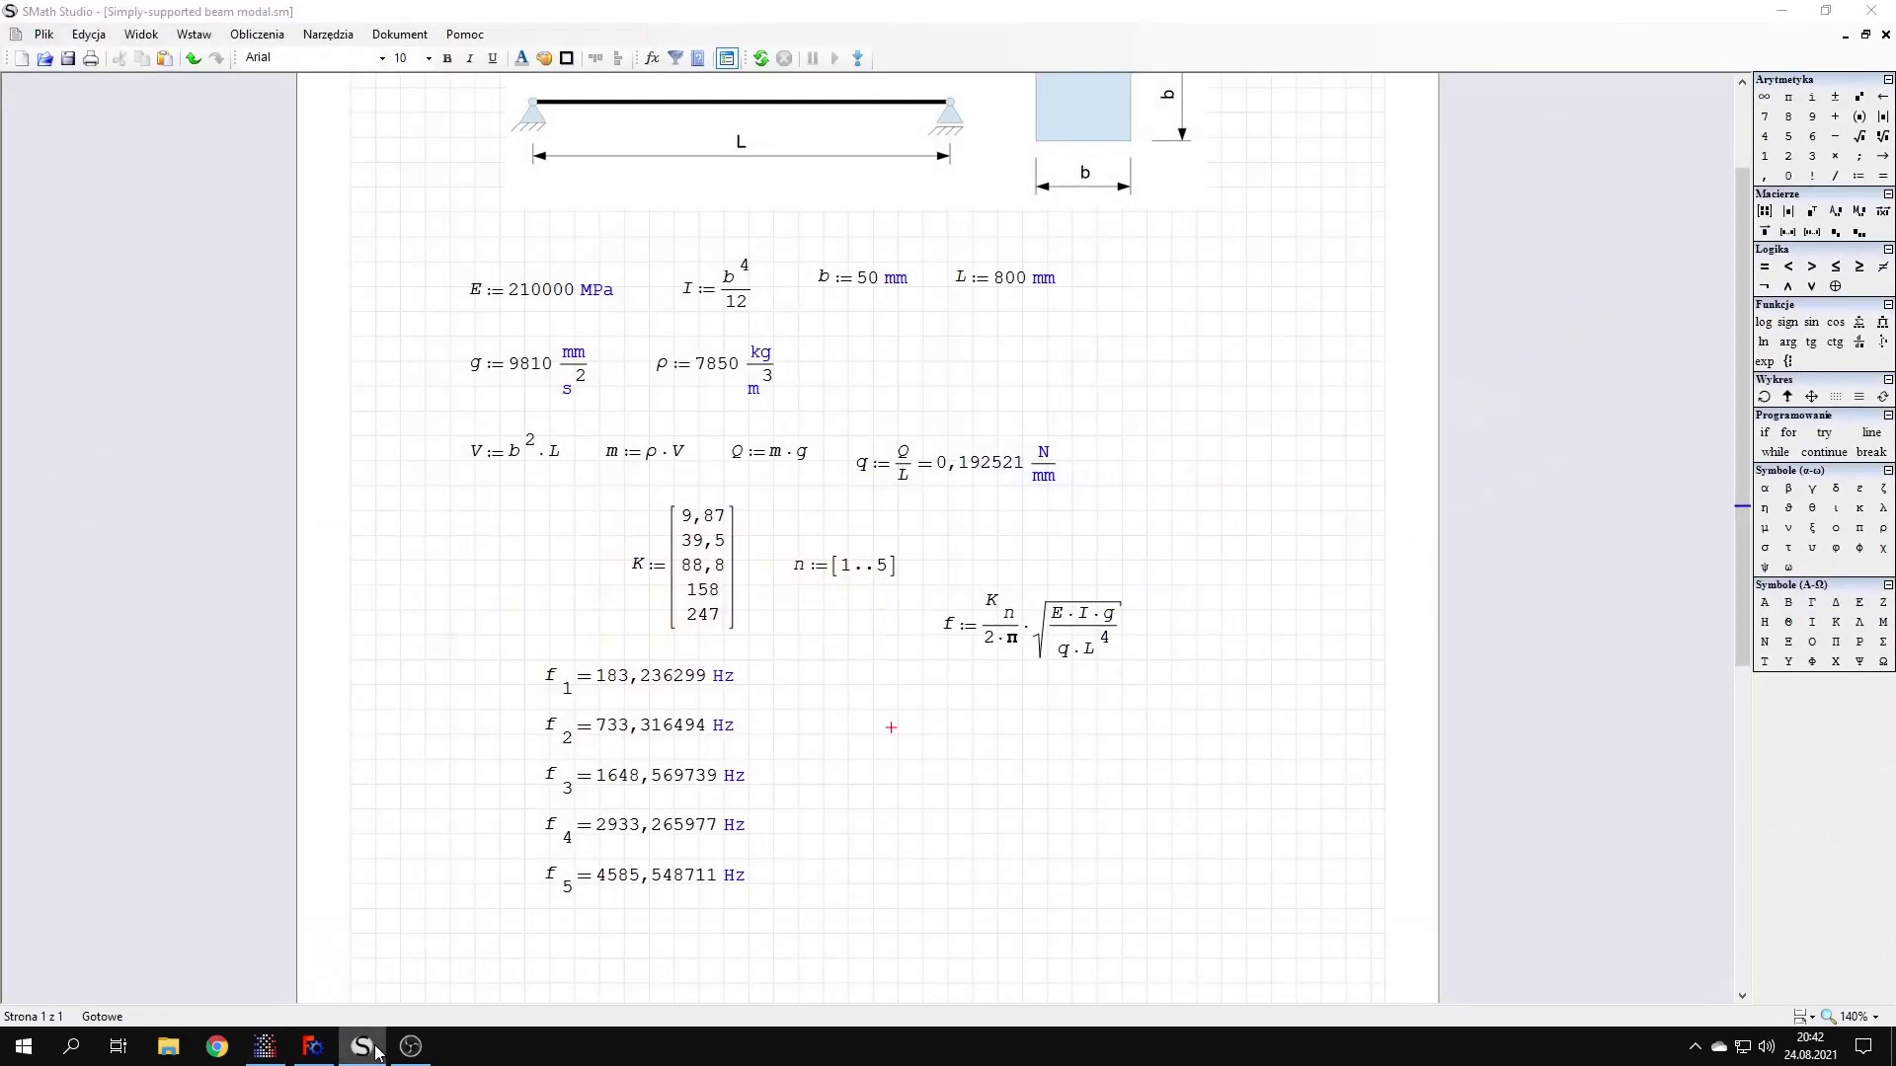
Advance to mode 4, check it against SMath, then show mode 5 at 1142.307 Hz
click(373, 1051)
click(908, 57)
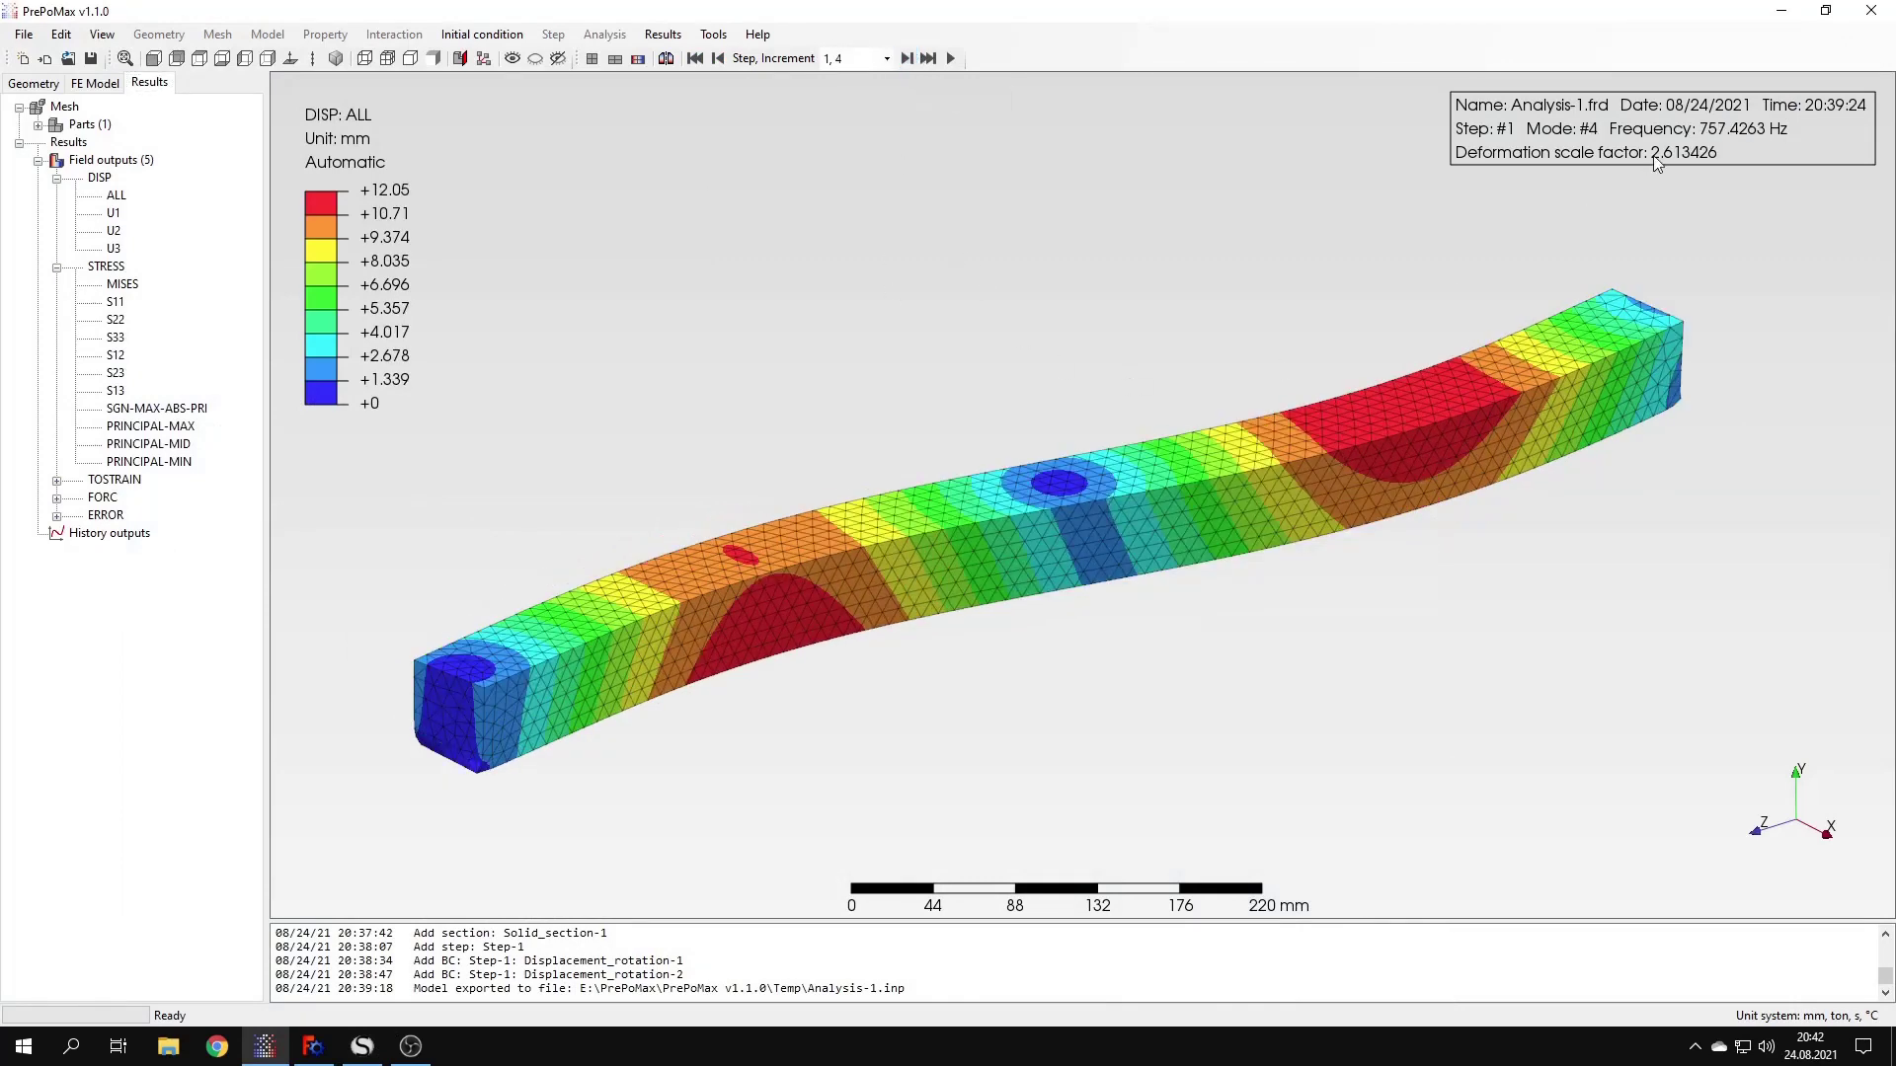
click(361, 1046)
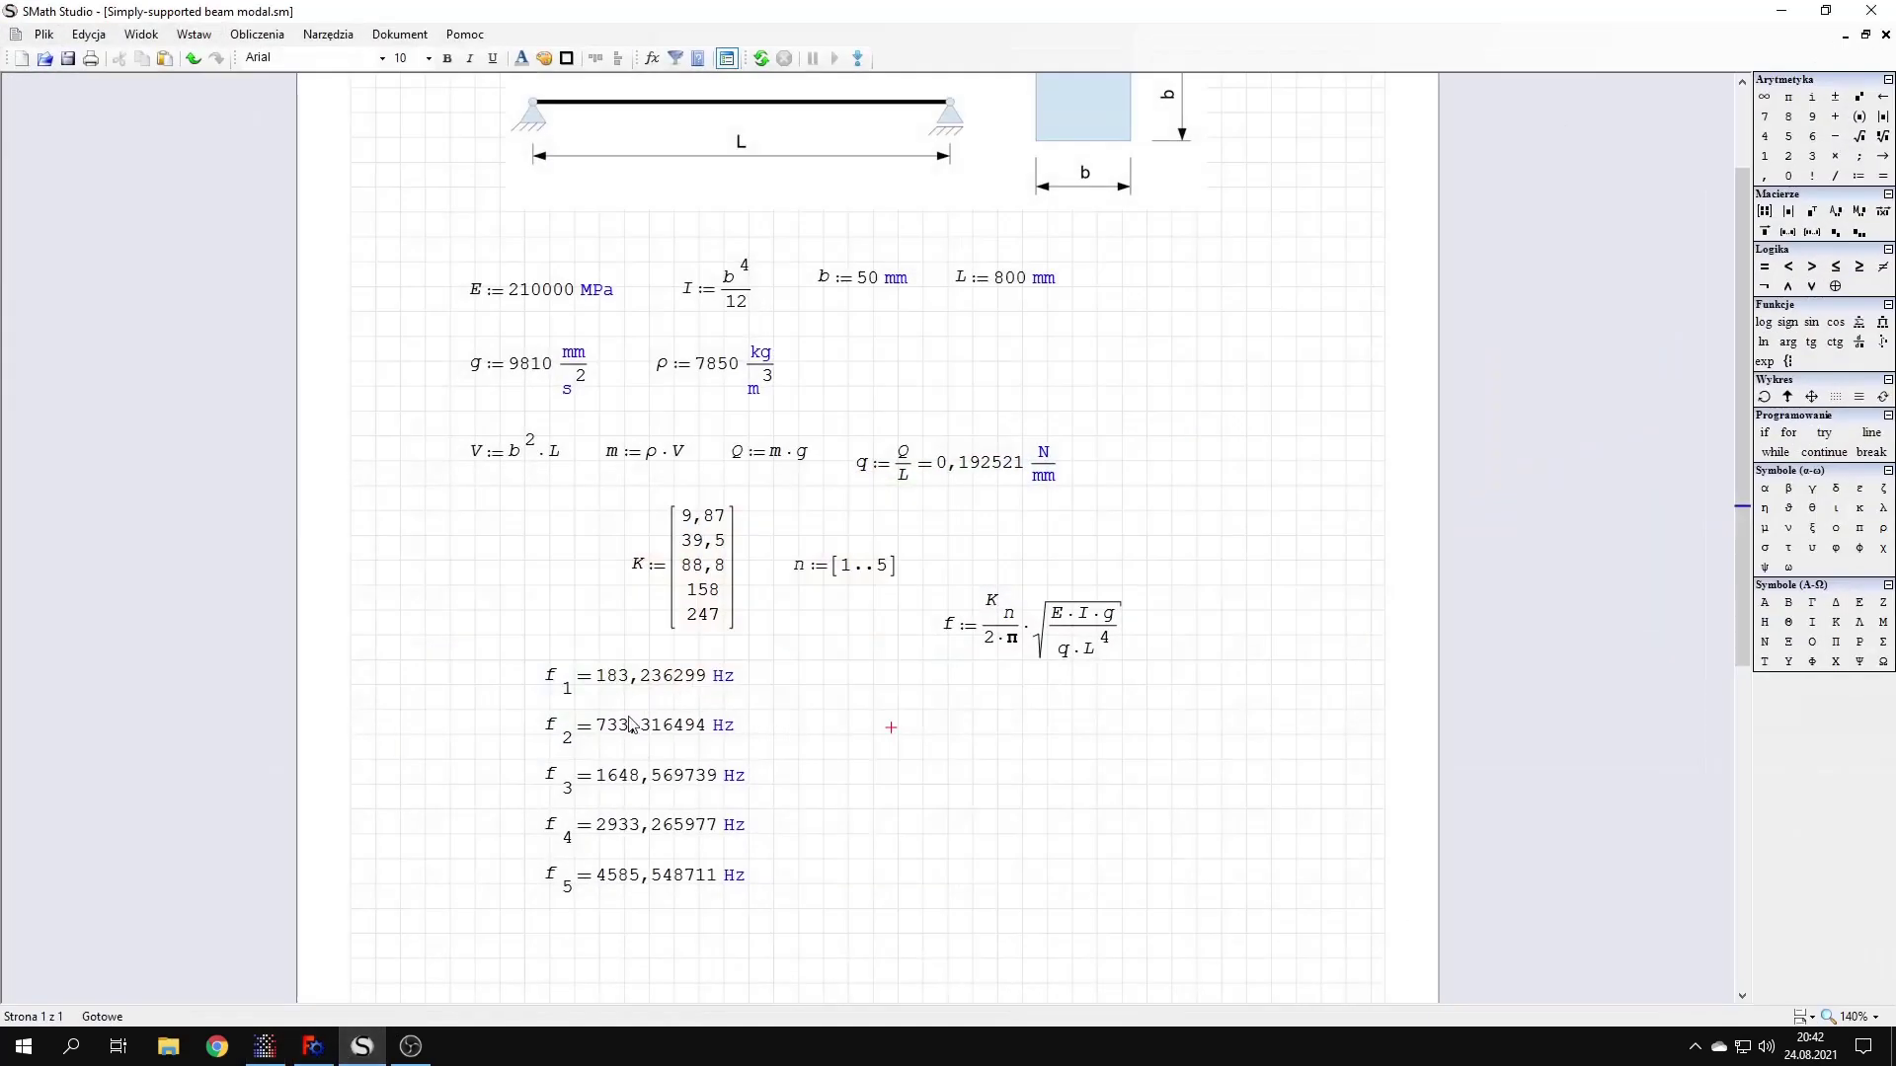
click(265, 1047)
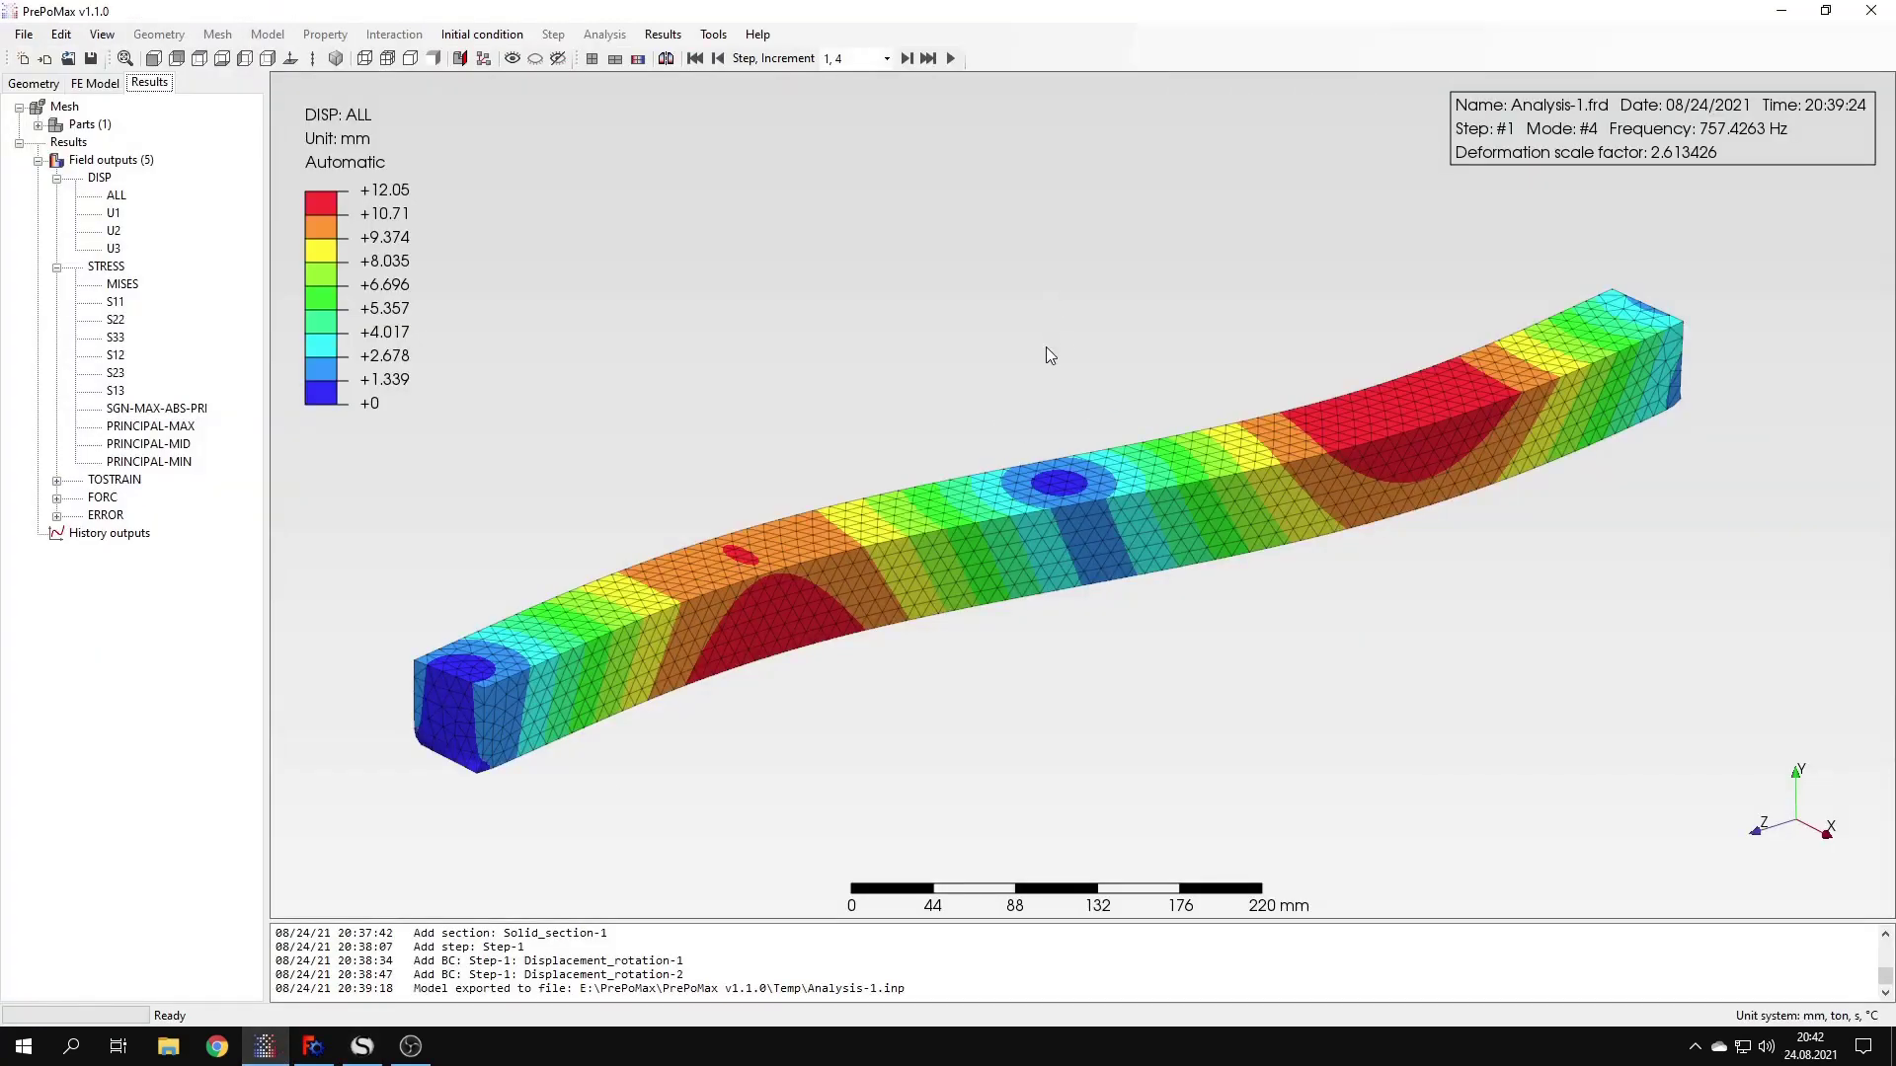
click(906, 58)
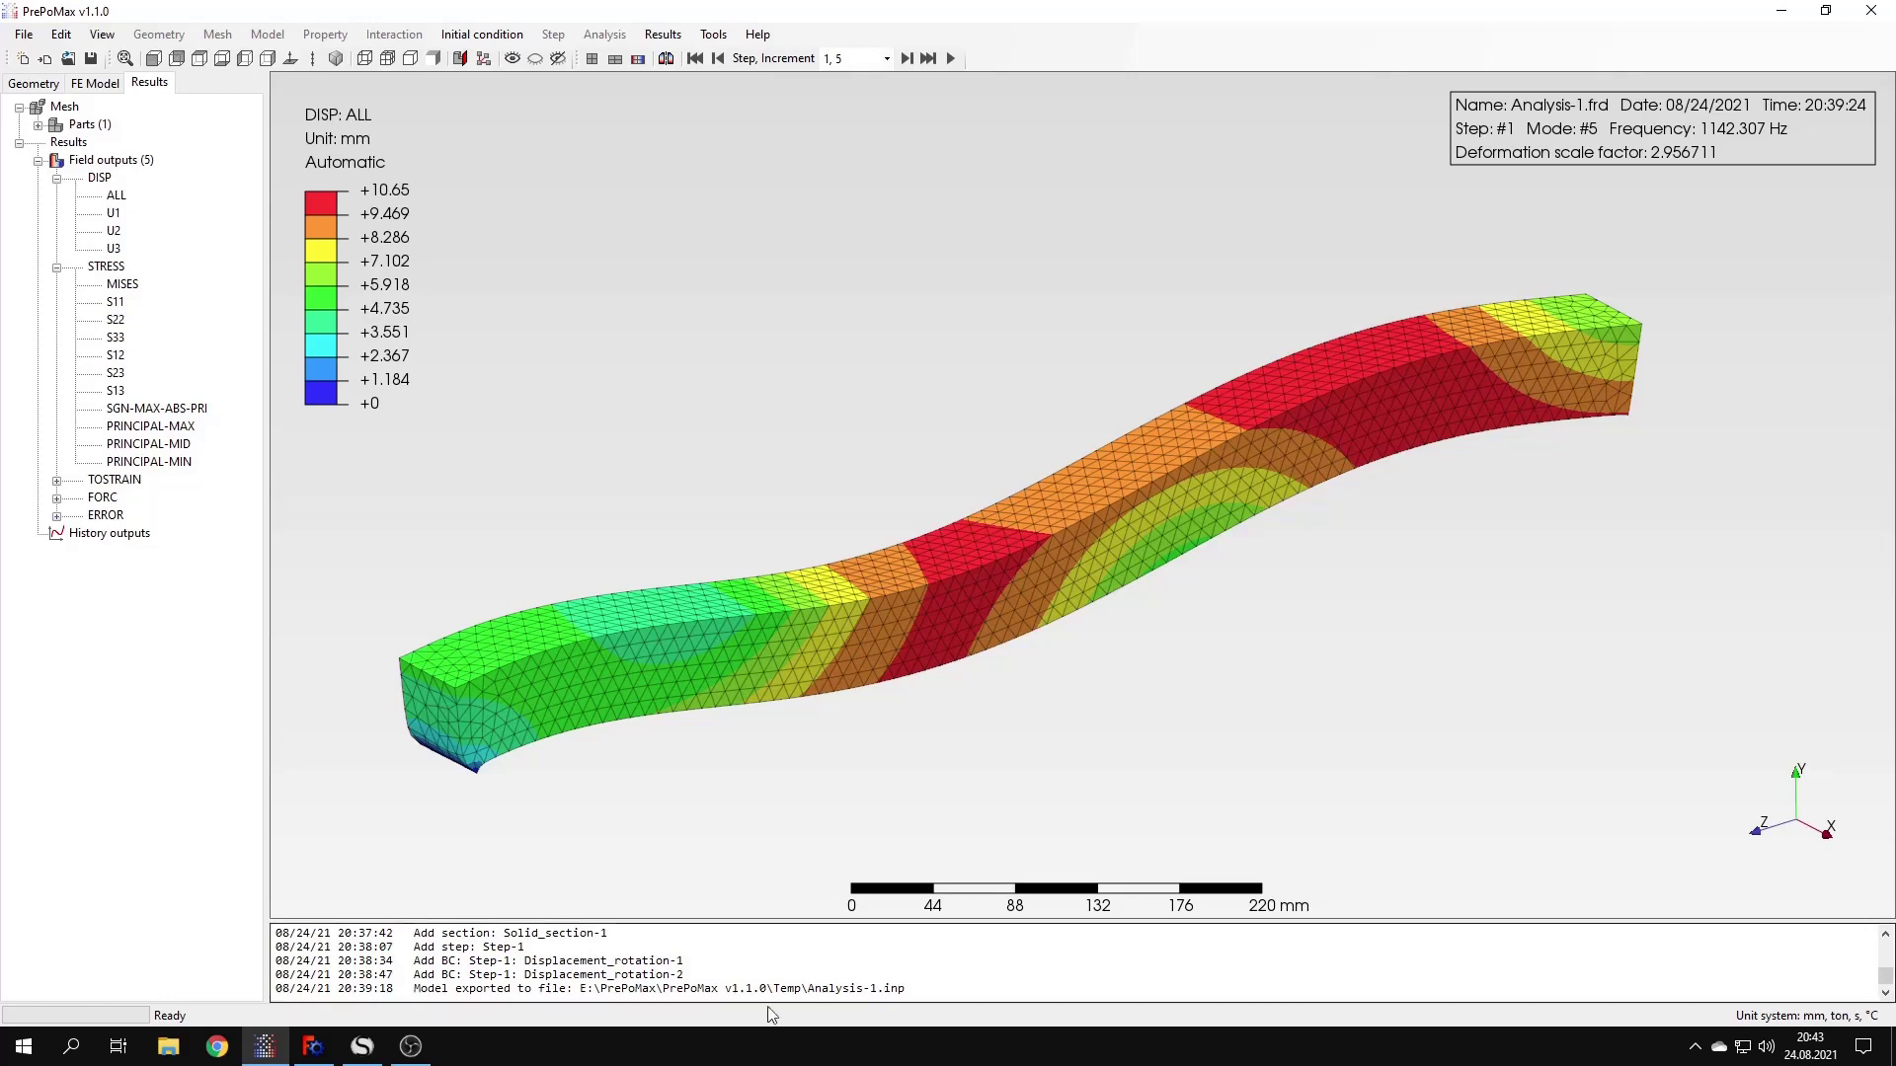
click(362, 1046)
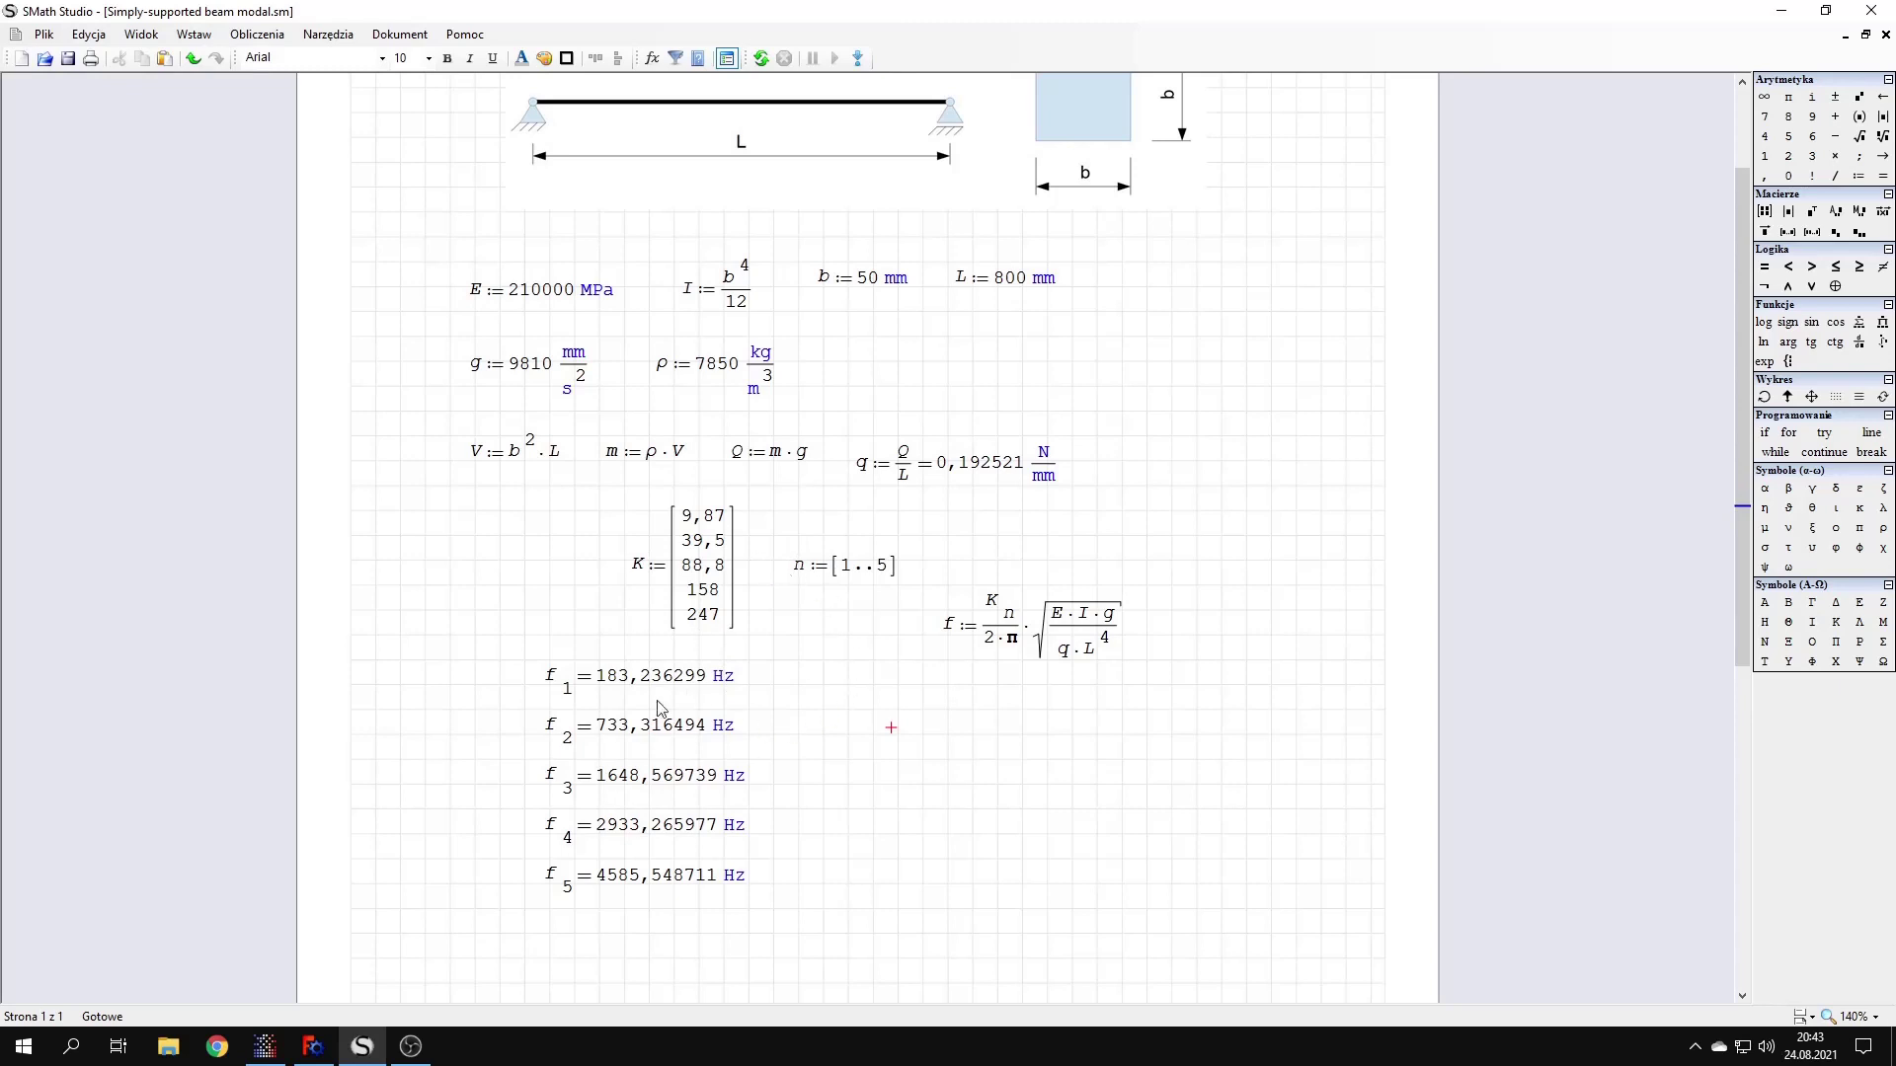
click(361, 1046)
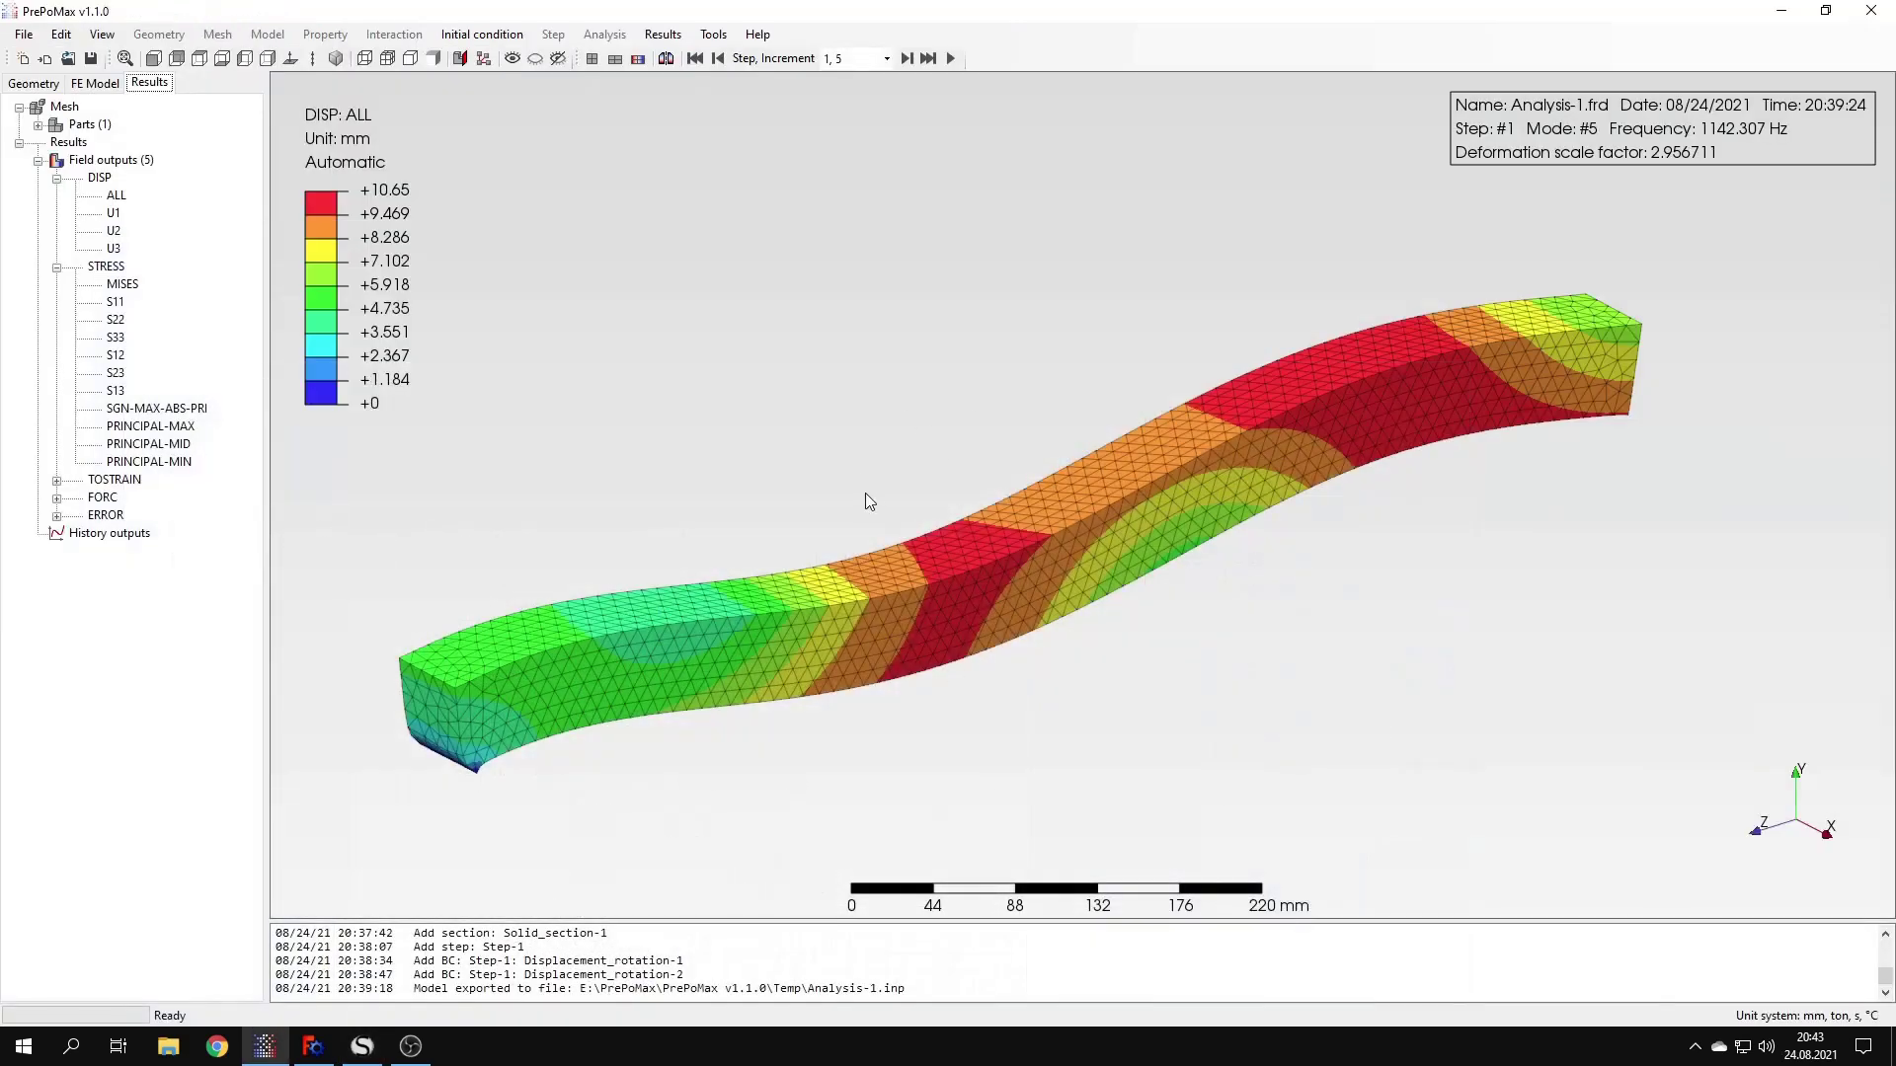